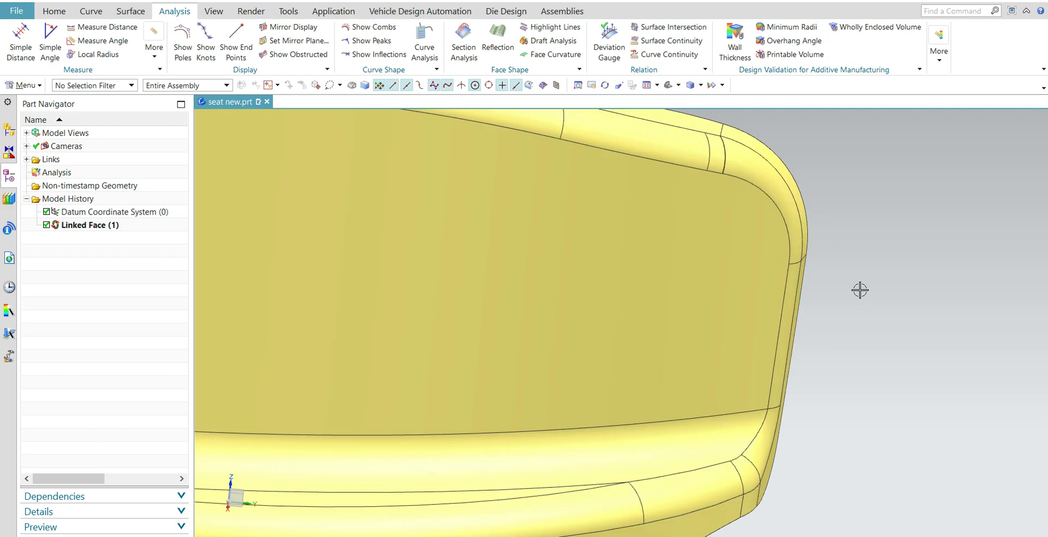
# - Examine the seat panel's overall shape, including its rim, pocket and round hole, from several viewing angles
pyautogui.scroll(-5, 858, 290)
pyautogui.moveTo(817, 451); pyautogui.dragTo(835, 438, button='middle')
pyautogui.scroll(-1, 834, 439)
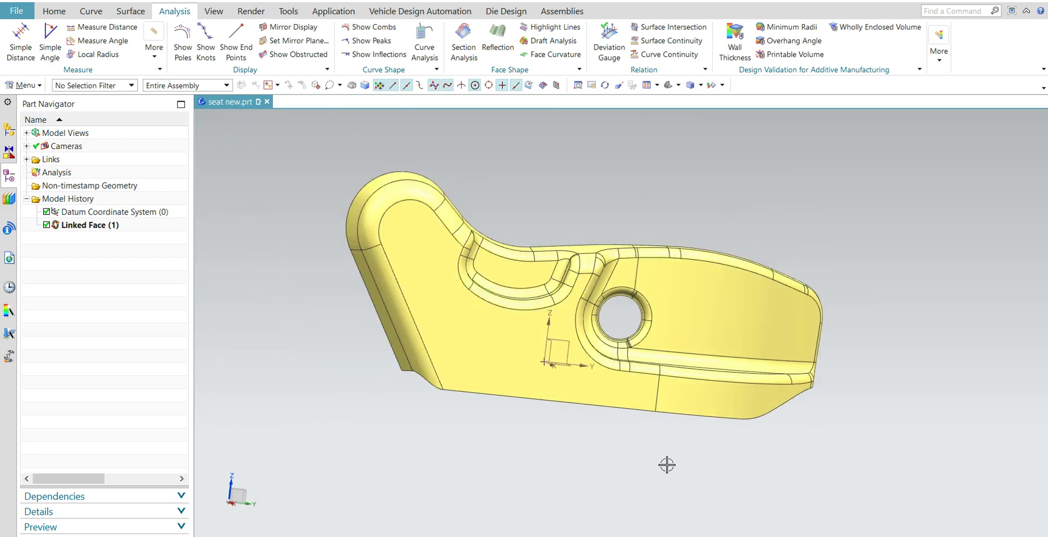
pyautogui.moveTo(671, 475); pyautogui.dragTo(678, 493, button='middle')
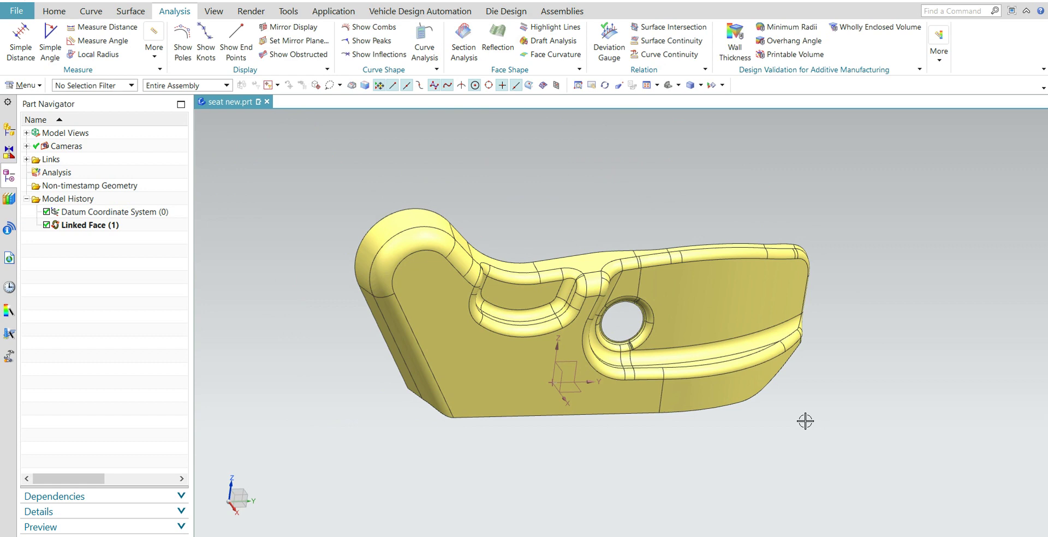
pyautogui.press('F8')
pyautogui.scroll(1, 873, 351)
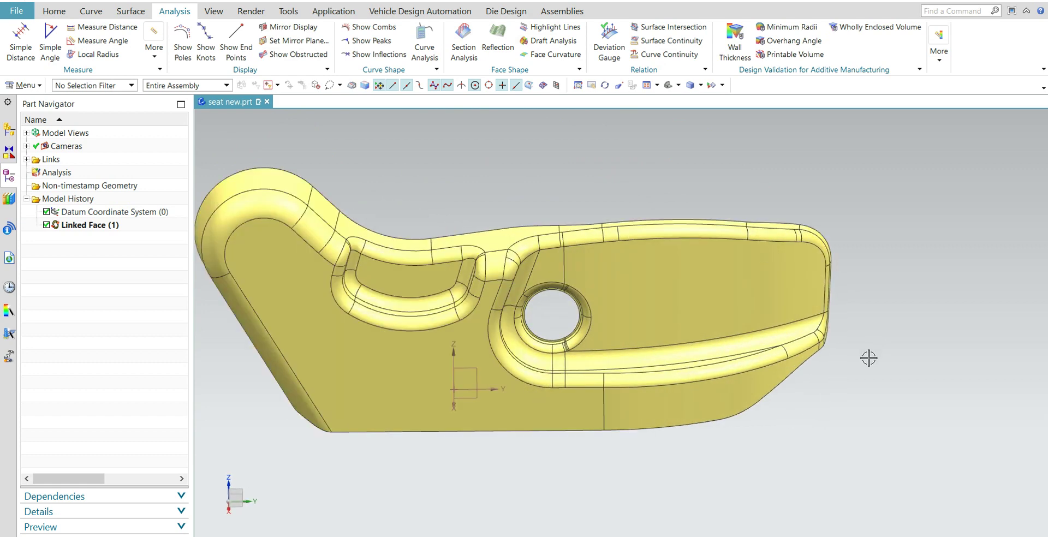
pyautogui.moveTo(868, 358); pyautogui.dragTo(834, 368, button='middle')
pyautogui.scroll(3, 850, 306)
pyautogui.scroll(-4, 717, 457)
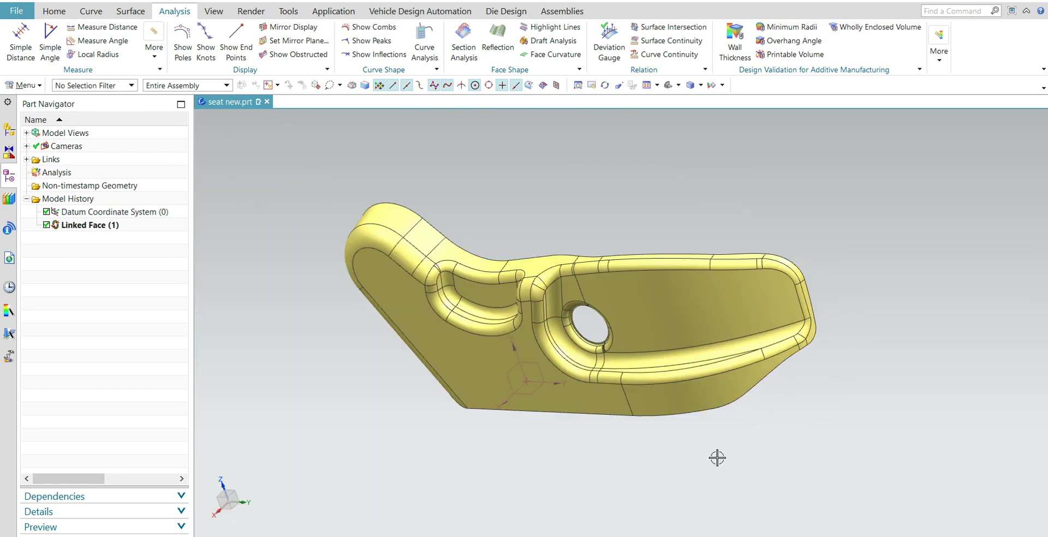
pyautogui.moveTo(715, 441); pyautogui.dragTo(786, 417, button='middle')
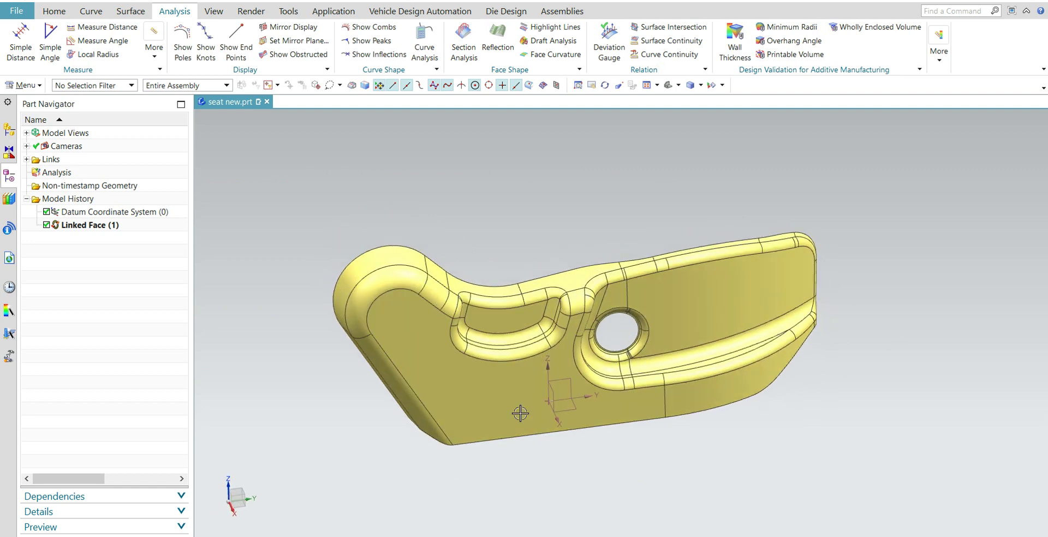
pyautogui.moveTo(622, 432); pyautogui.dragTo(440, 330, button='middle')
pyautogui.moveTo(508, 446); pyautogui.dragTo(539, 440, button='middle')
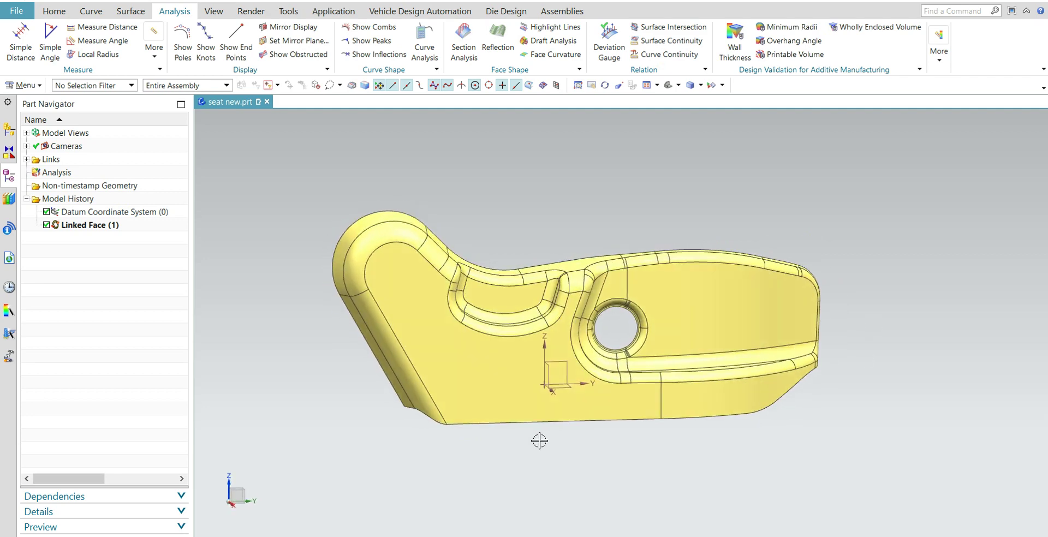
pyautogui.moveTo(733, 456); pyautogui.dragTo(778, 309, button='middle')
pyautogui.click(779, 308)
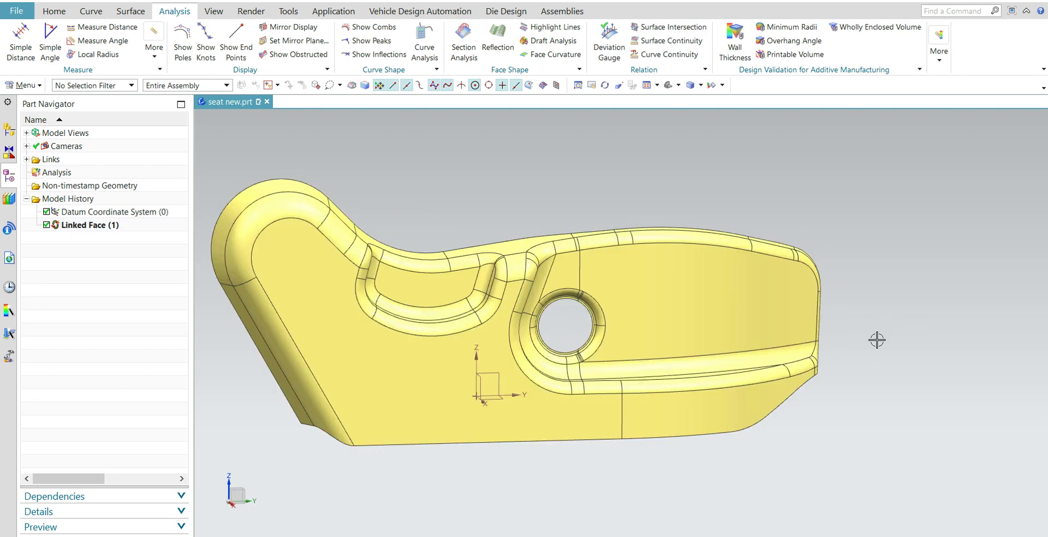
pyautogui.moveTo(877, 342); pyautogui.dragTo(604, 272, button='middle')
pyautogui.press('Escape')
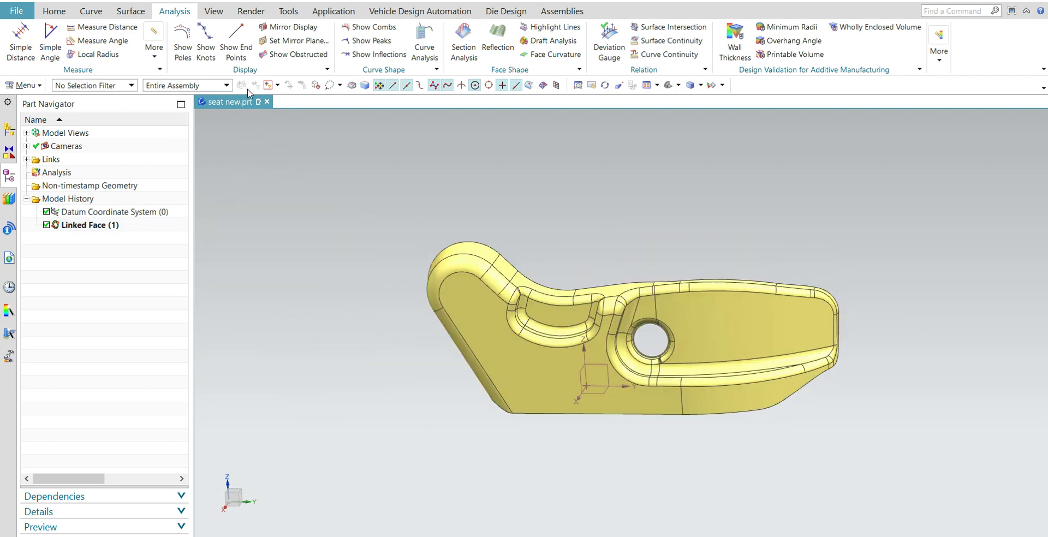
pyautogui.click(943, 53)
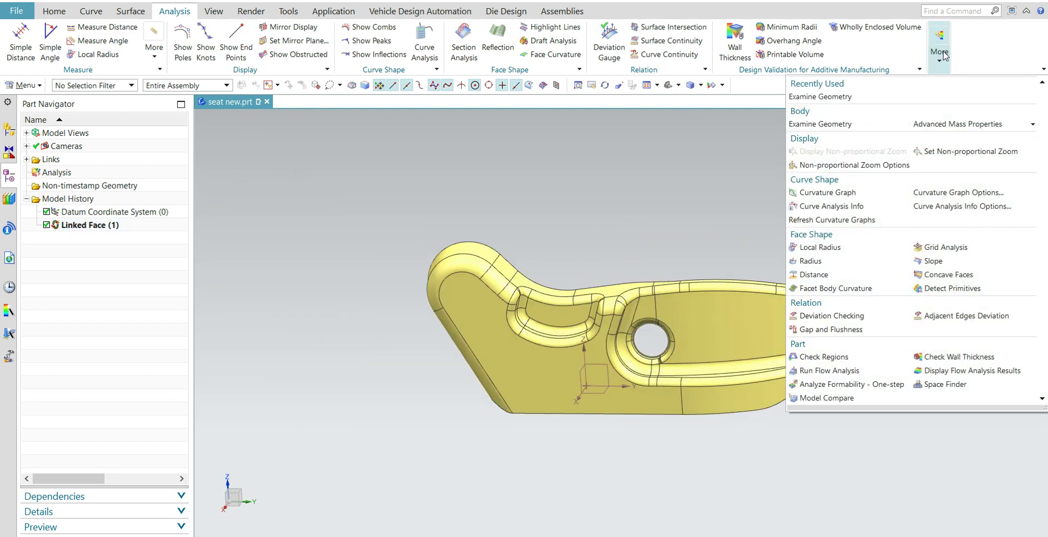
pyautogui.click(54, 11)
pyautogui.click(186, 14)
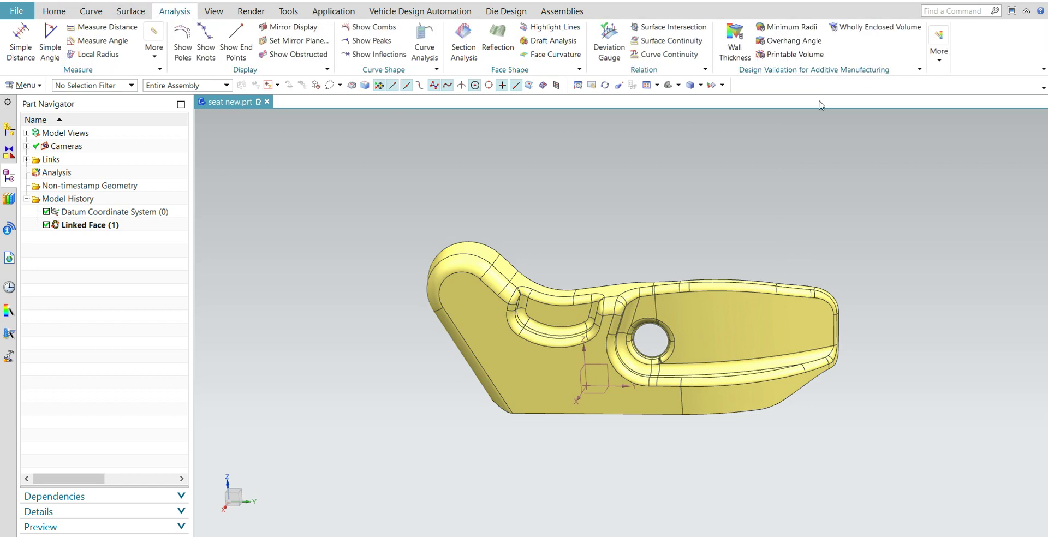
pyautogui.click(938, 51)
pyautogui.click(947, 55)
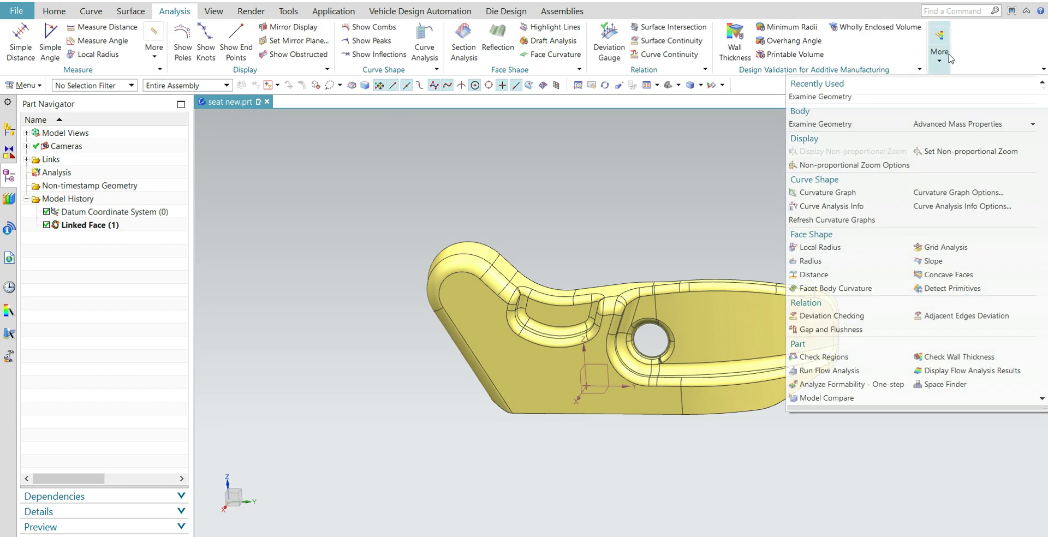
pyautogui.click(947, 56)
pyautogui.click(938, 59)
pyautogui.click(934, 64)
pyautogui.click(937, 54)
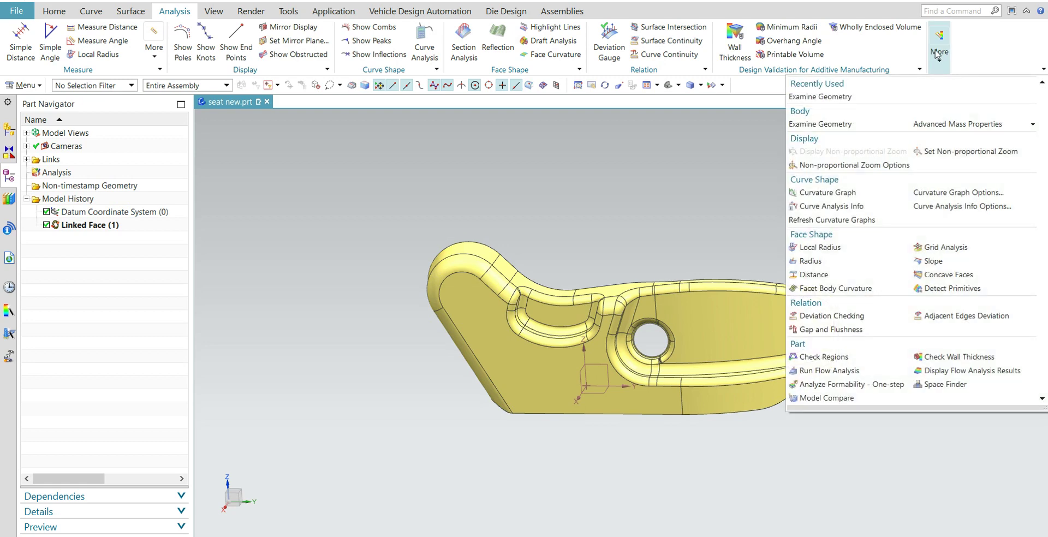
pyautogui.click(938, 54)
pyautogui.click(941, 50)
pyautogui.click(945, 47)
pyautogui.click(941, 49)
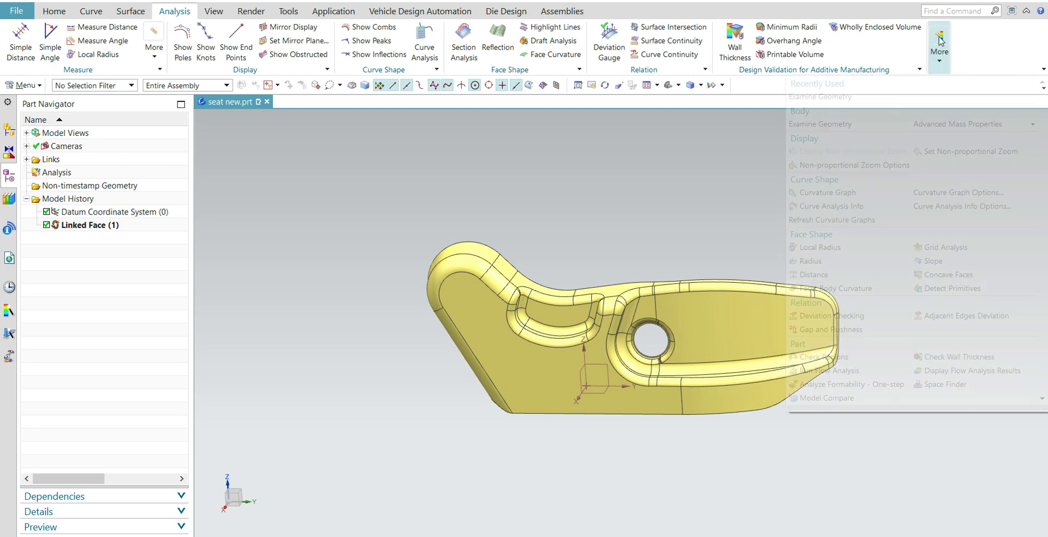
pyautogui.click(939, 50)
# - Run Examine Geometry on the linked face with all object, body, face and edge checks included
pyautogui.click(935, 52)
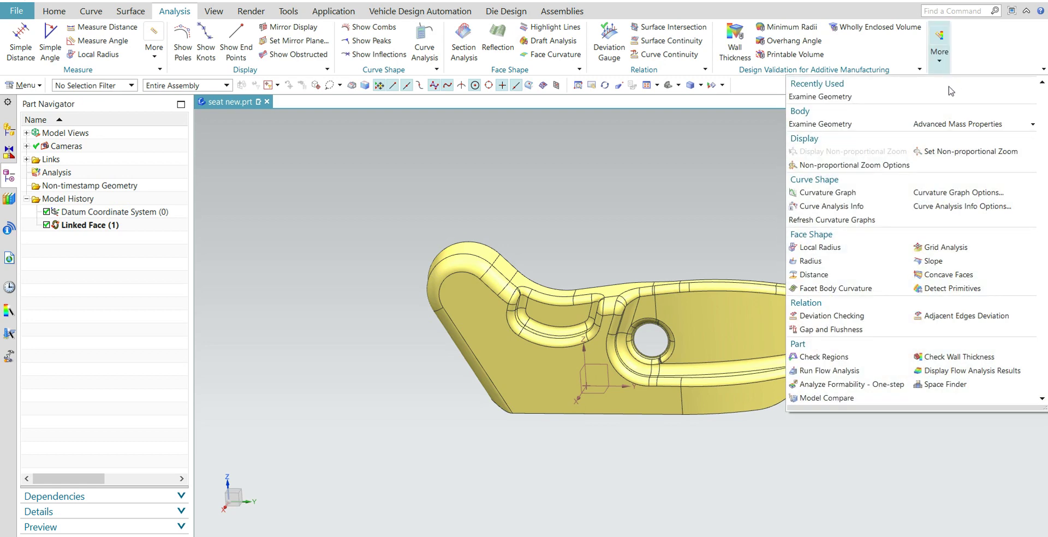
pyautogui.click(849, 98)
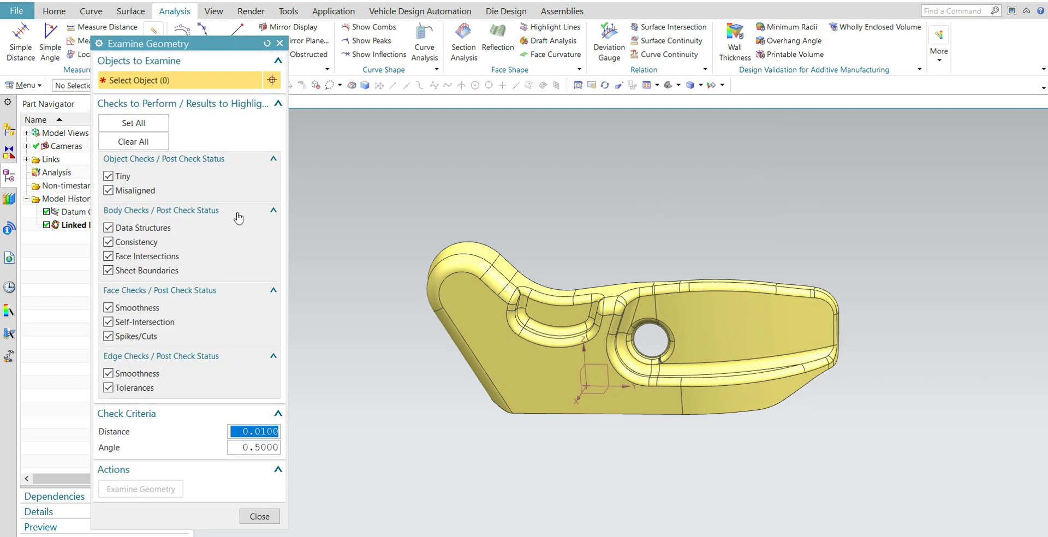
pyautogui.click(58, 228)
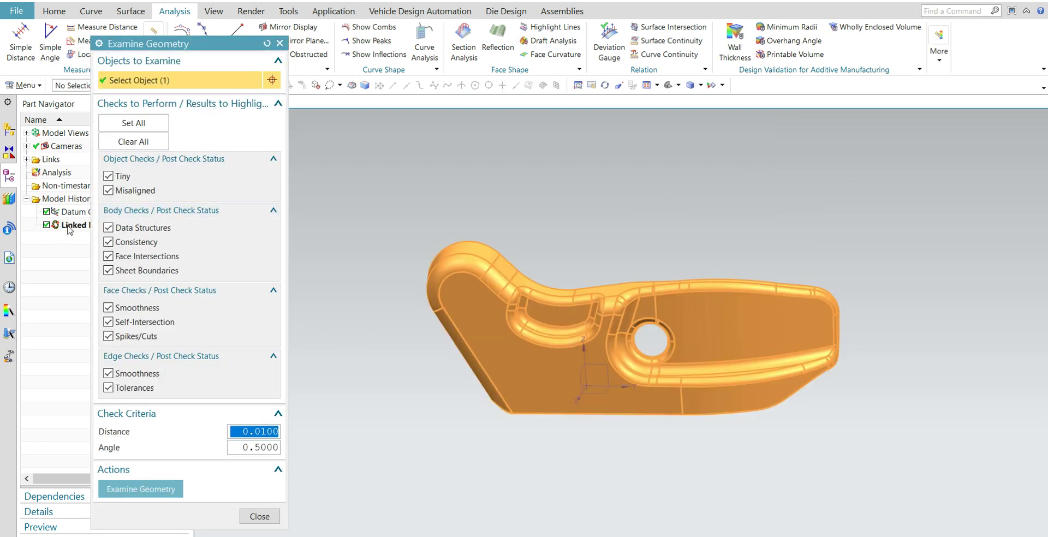
pyautogui.click(119, 491)
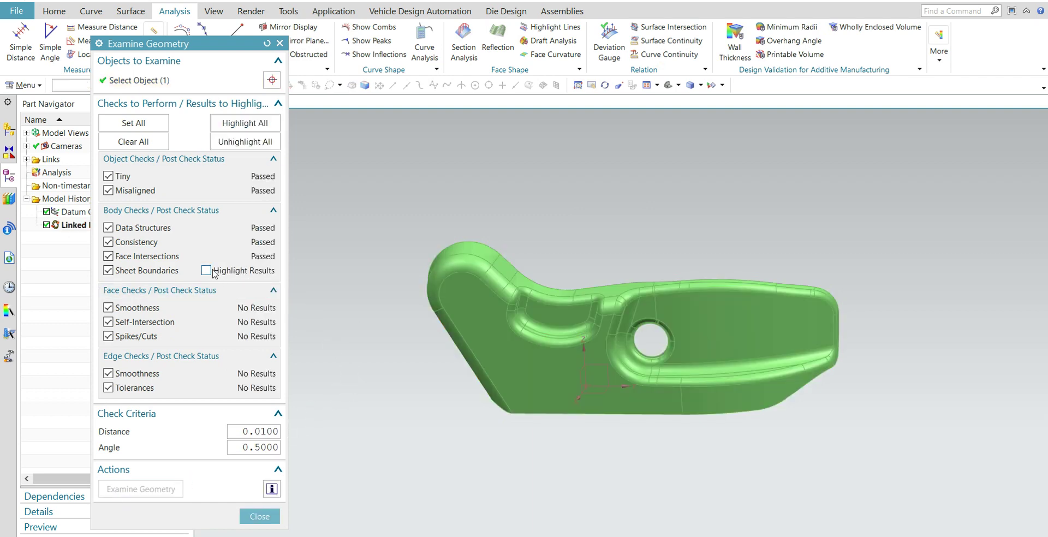
# - Highlight the Sheet Boundaries results on the seat panel, inspect them up close and close the geometry check
pyautogui.click(206, 270)
pyautogui.moveTo(550, 471); pyautogui.dragTo(590, 444, button='middle')
pyautogui.scroll(1, 595, 425)
pyautogui.scroll(-1, 476, 454)
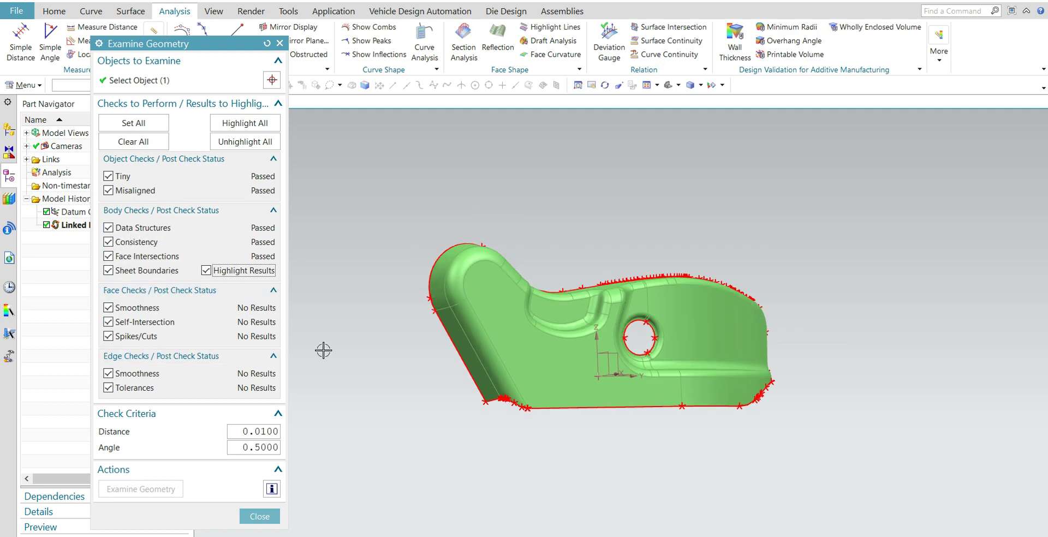
pyautogui.scroll(5, 437, 360)
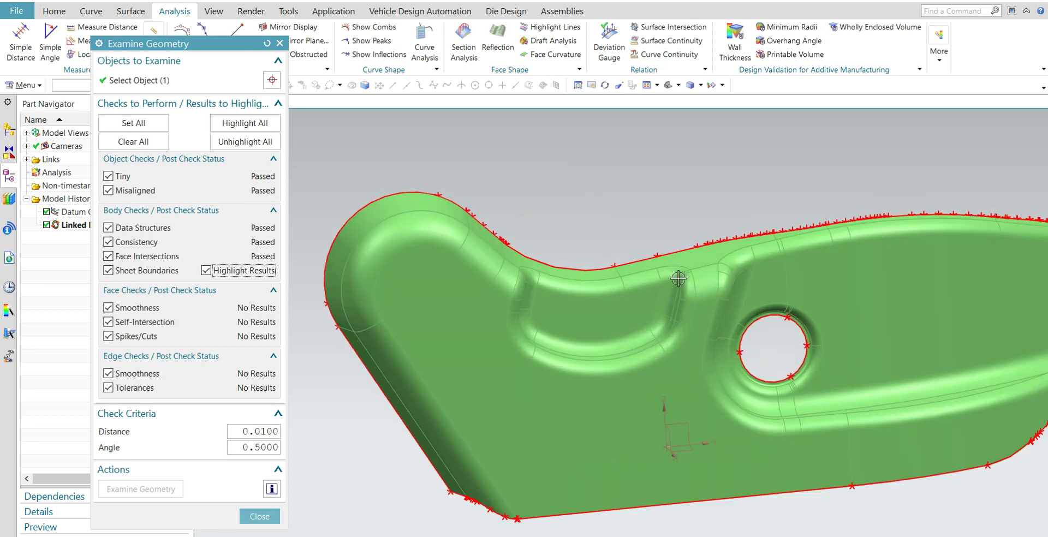
pyautogui.scroll(6, 678, 278)
pyautogui.scroll(-1, 776, 332)
pyautogui.middleClick(775, 331)
# - Examine the highlighted sheet boundaries along the outer contour and around the round hole for unwanted gaps between faces
pyautogui.moveTo(766, 330); pyautogui.dragTo(730, 285, button='middle')
pyautogui.moveTo(615, 196); pyautogui.dragTo(596, 334, button='middle')
pyautogui.scroll(-5, 620, 218)
pyautogui.scroll(3, 600, 344)
pyautogui.scroll(-4, 580, 436)
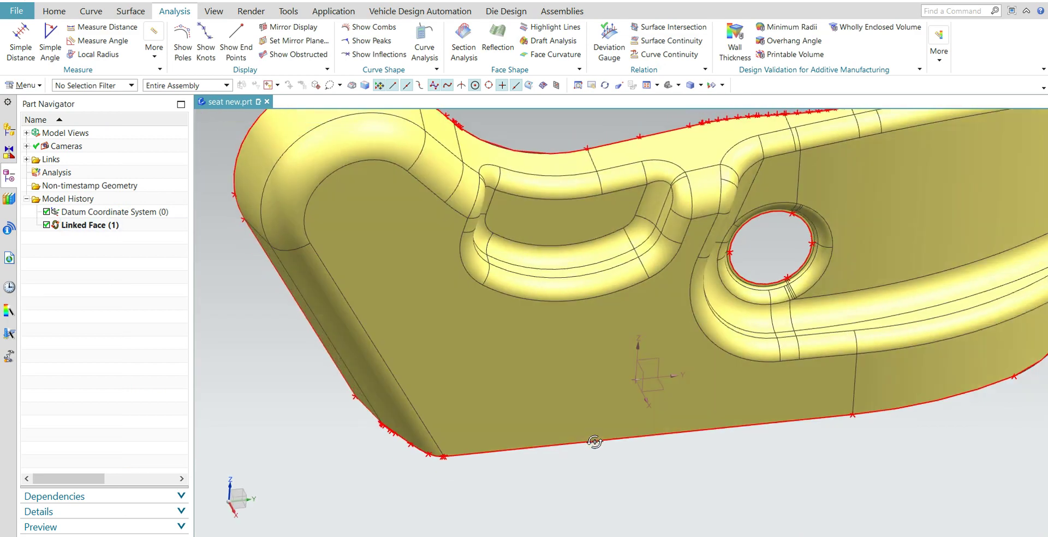
pyautogui.moveTo(657, 462); pyautogui.dragTo(532, 431, button='middle')
pyautogui.scroll(7, 674, 268)
pyautogui.scroll(-5, 653, 309)
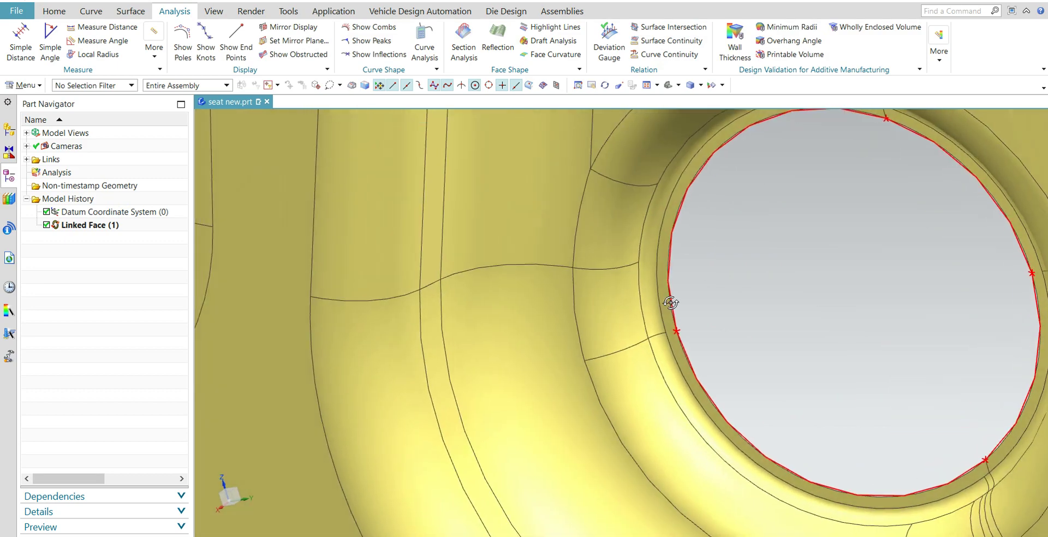
pyautogui.moveTo(647, 328); pyautogui.dragTo(715, 343, button='middle')
pyautogui.scroll(3, 736, 231)
pyautogui.scroll(3, 736, 231)
pyautogui.scroll(-5, 745, 402)
pyautogui.moveTo(745, 402); pyautogui.dragTo(776, 342, button='middle')
pyautogui.scroll(-1, 775, 343)
pyautogui.scroll(1, 644, 459)
pyautogui.moveTo(644, 460); pyautogui.dragTo(604, 472, button='middle')
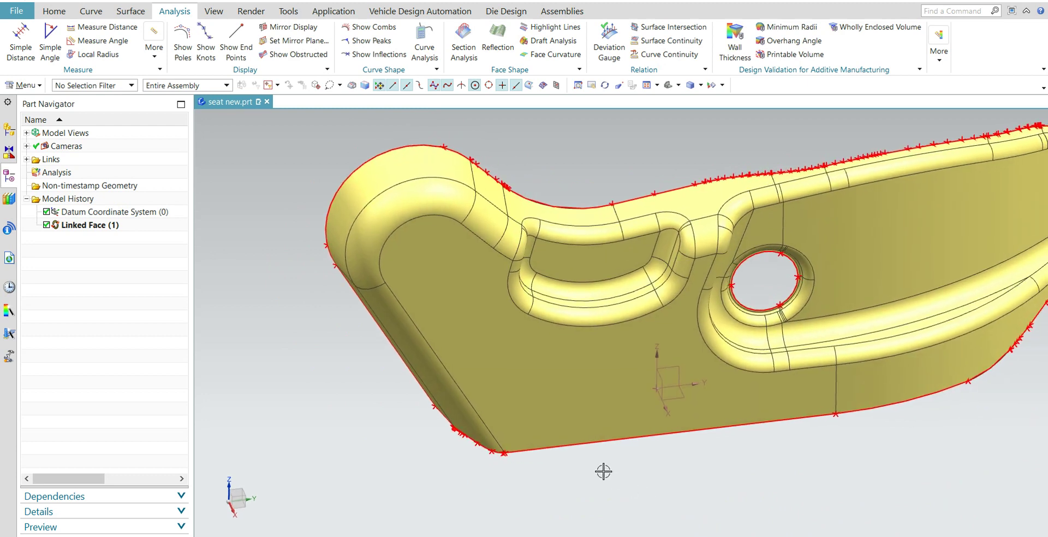
# - Examine the seat panel's faces and outer edges from several angles, leaving the linked face's definition unedited
pyautogui.click(618, 409)
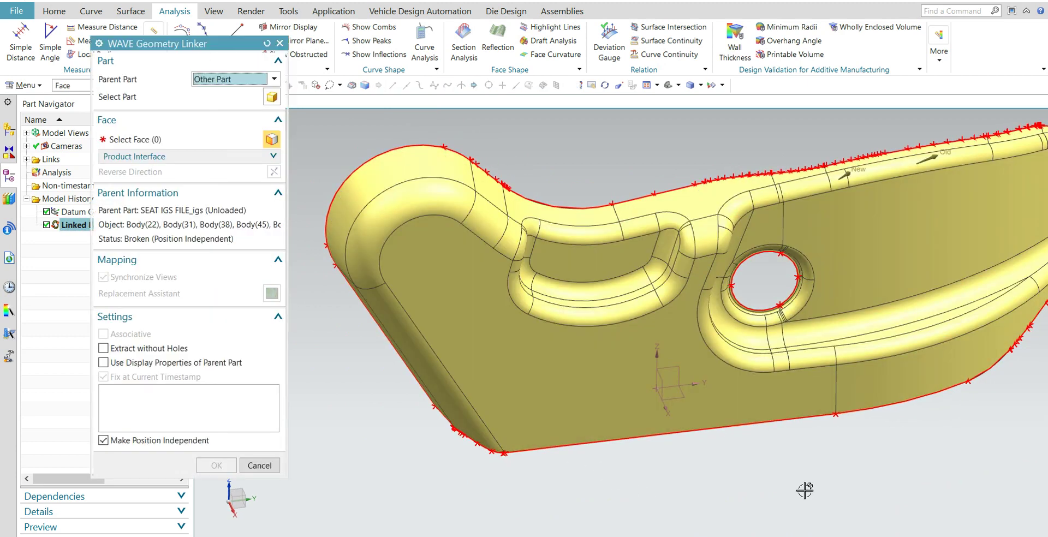
pyautogui.press('Escape')
pyautogui.moveTo(659, 437); pyautogui.dragTo(637, 472, button='middle')
pyautogui.scroll(-2, 652, 440)
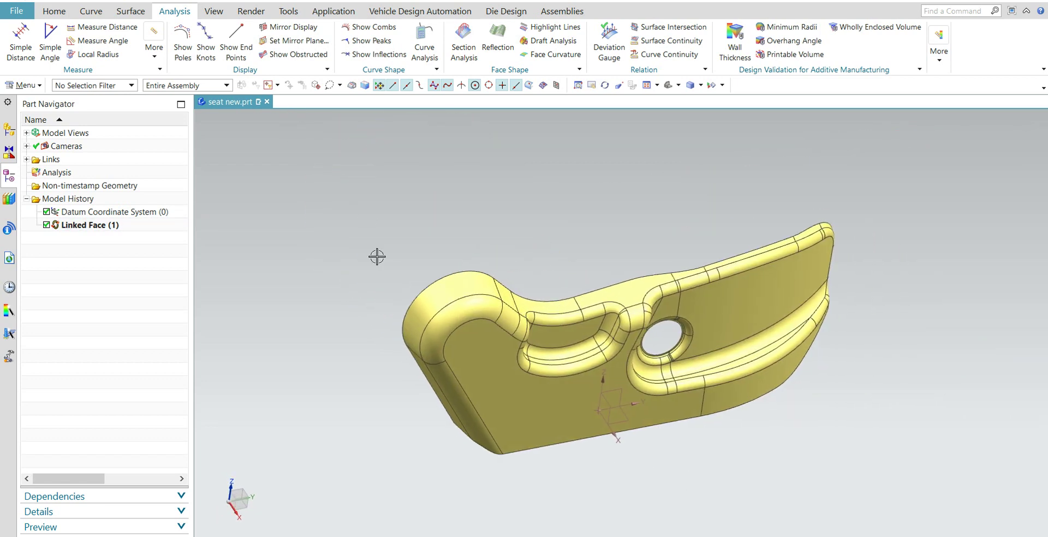
pyautogui.scroll(2, 368, 247)
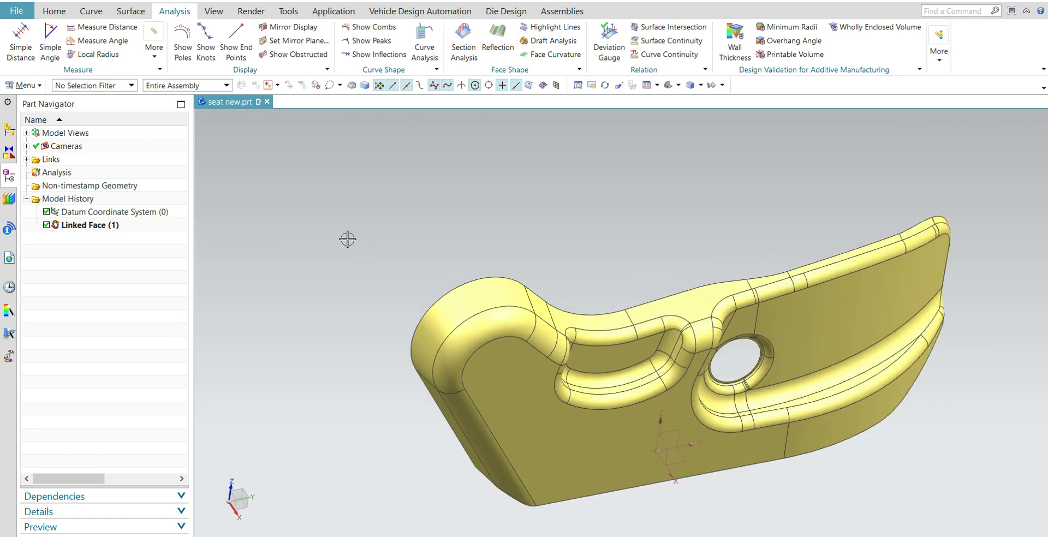
pyautogui.moveTo(622, 294); pyautogui.dragTo(688, 322, button='middle')
pyautogui.keyDown('shift'); pyautogui.moveTo(688, 322); pyautogui.dragTo(690, 292, button='middle'); pyautogui.keyUp('shift')
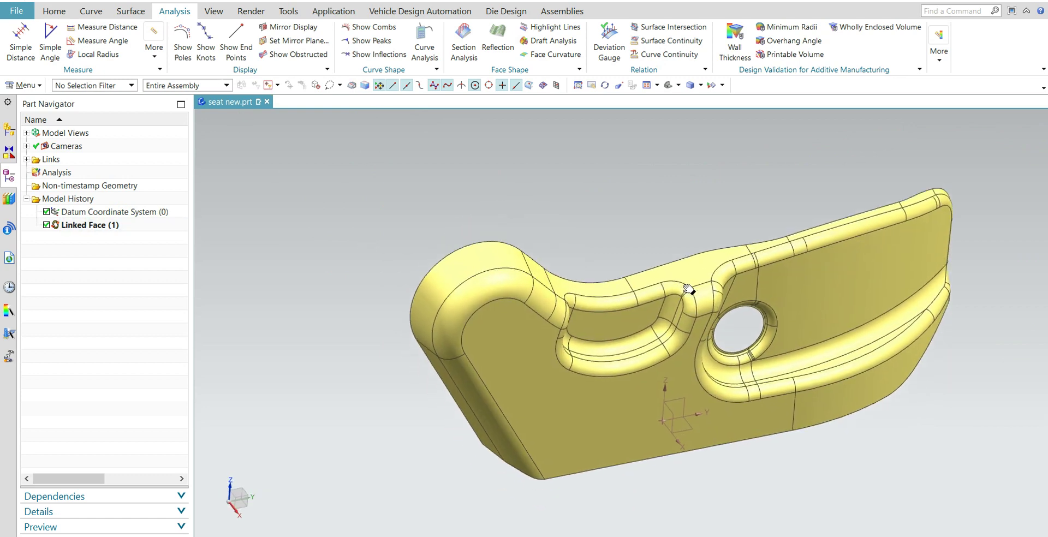
pyautogui.scroll(1, 804, 468)
pyautogui.moveTo(805, 468); pyautogui.dragTo(702, 459, button='middle')
pyautogui.scroll(-2, 774, 447)
pyautogui.scroll(1, 820, 465)
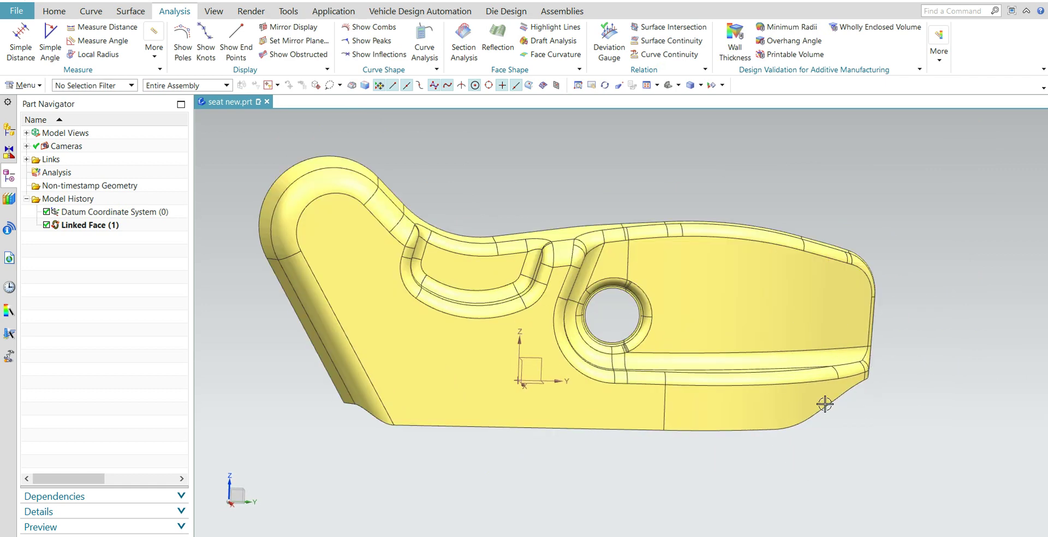
pyautogui.moveTo(870, 276); pyautogui.dragTo(861, 270, button='middle')
pyautogui.scroll(1, 503, 200)
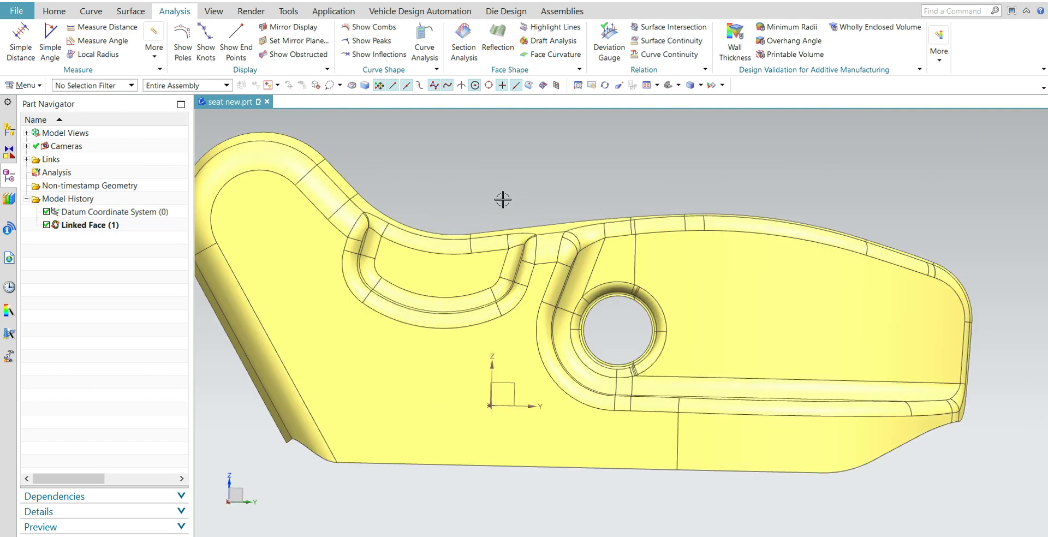
pyautogui.moveTo(510, 218); pyautogui.dragTo(519, 192, button='middle')
pyautogui.scroll(-2, 519, 192)
pyautogui.moveTo(812, 421); pyautogui.dragTo(809, 394, button='middle')
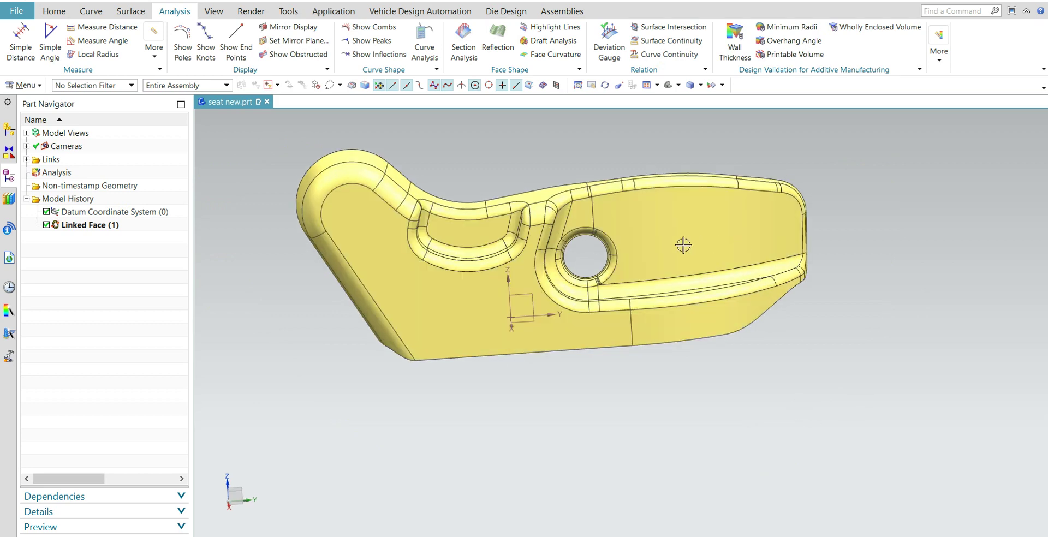
# - Select the whole linked face body to examine its extent from different angles, clearing the selection each time
pyautogui.click(454, 214)
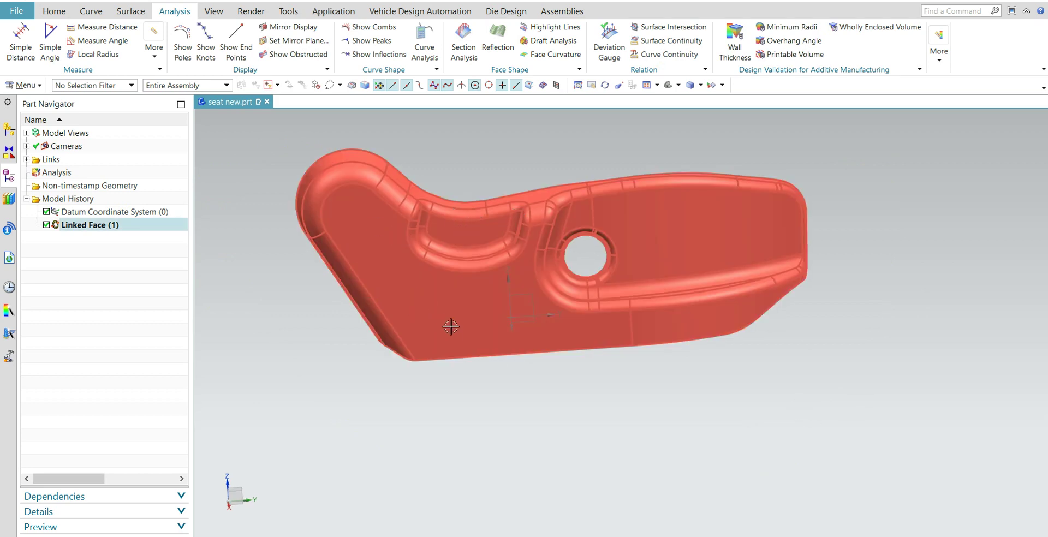
pyautogui.press('Escape')
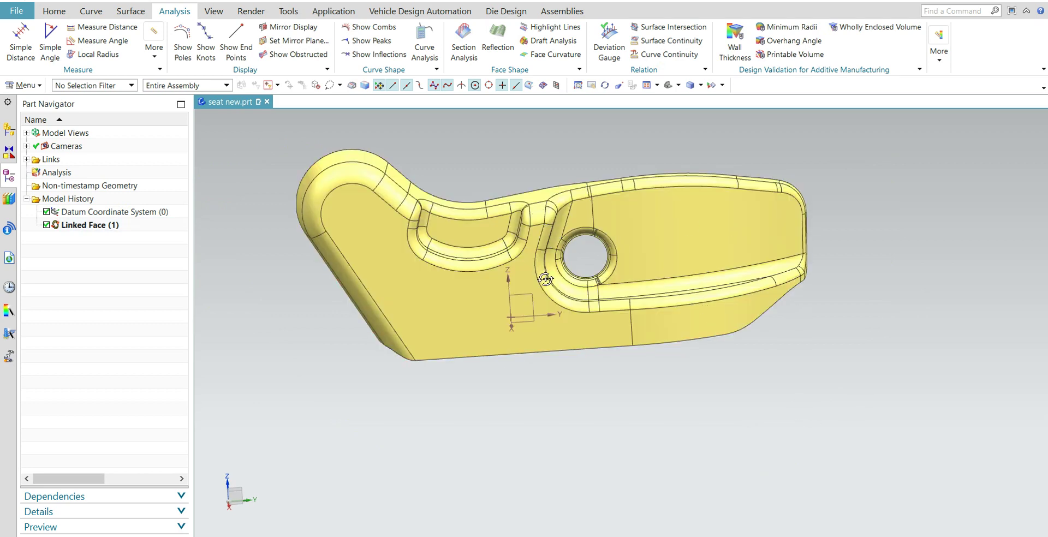
pyautogui.moveTo(545, 279); pyautogui.dragTo(559, 248, button='middle')
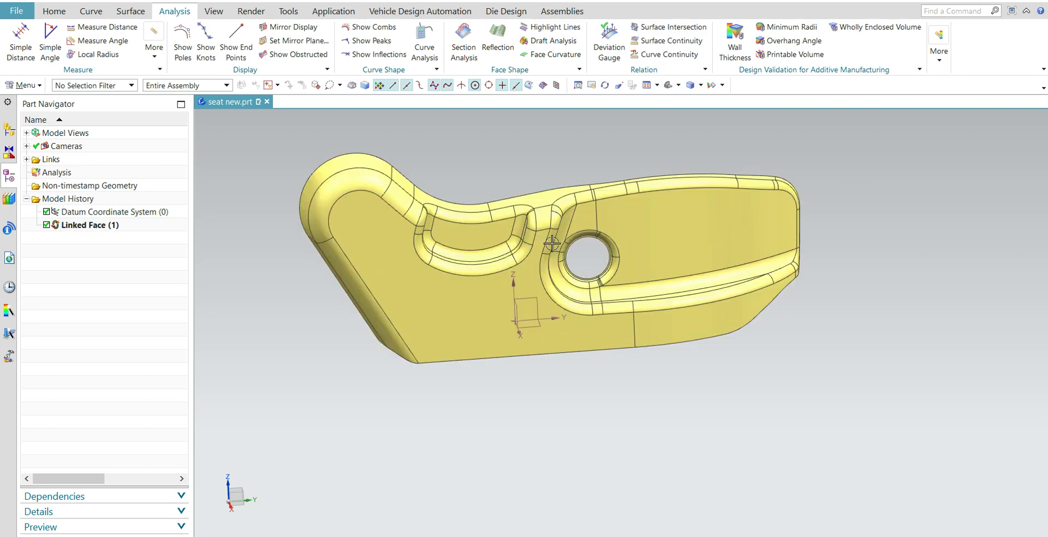
pyautogui.click(544, 285)
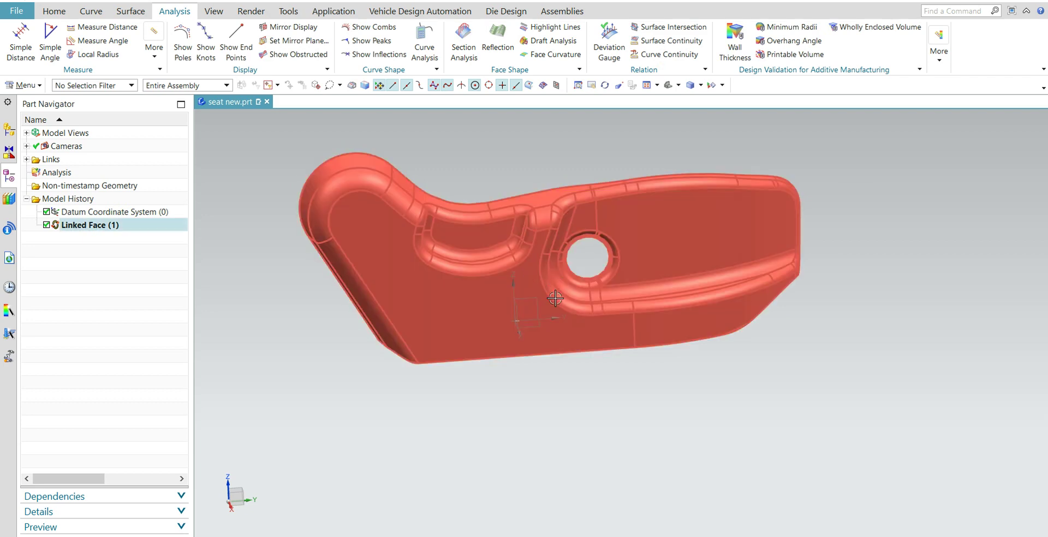
pyautogui.moveTo(545, 285); pyautogui.dragTo(570, 324, button='middle')
pyautogui.press('Escape')
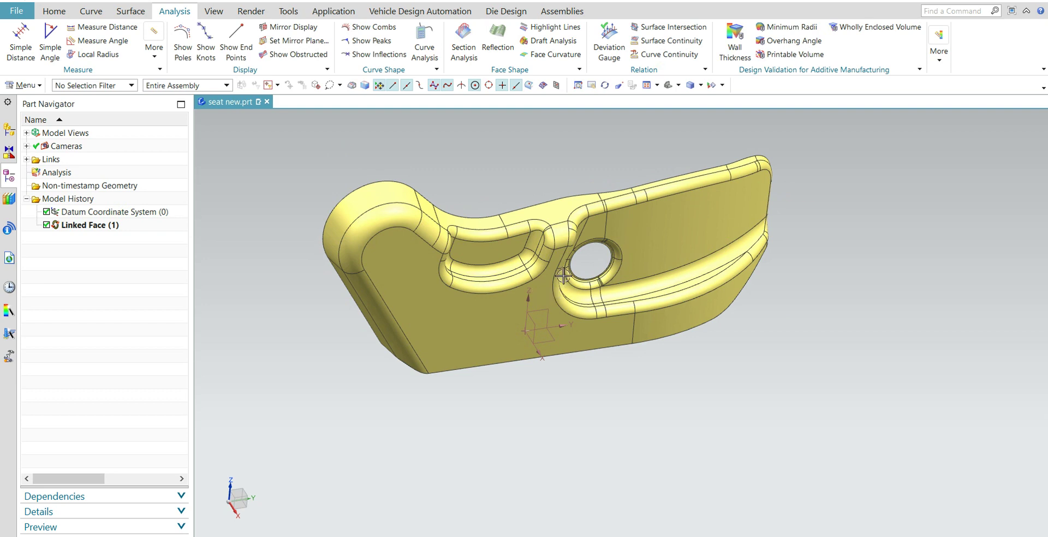
pyautogui.click(544, 285)
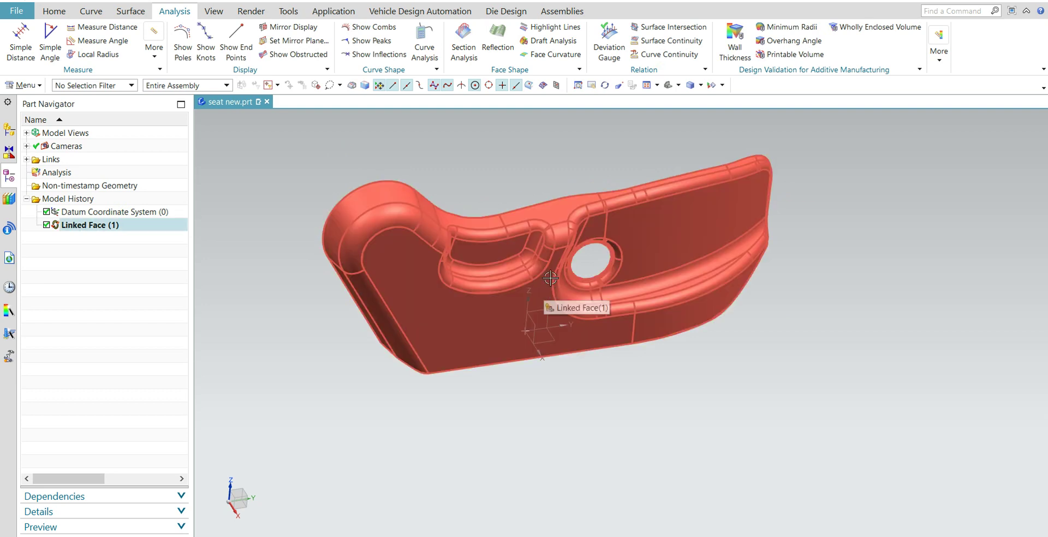
pyautogui.press('Escape')
pyautogui.moveTo(550, 278); pyautogui.dragTo(562, 420, button='middle')
pyautogui.scroll(1, 575, 428)
pyautogui.scroll(-1, 562, 419)
pyautogui.scroll(1, 251, 133)
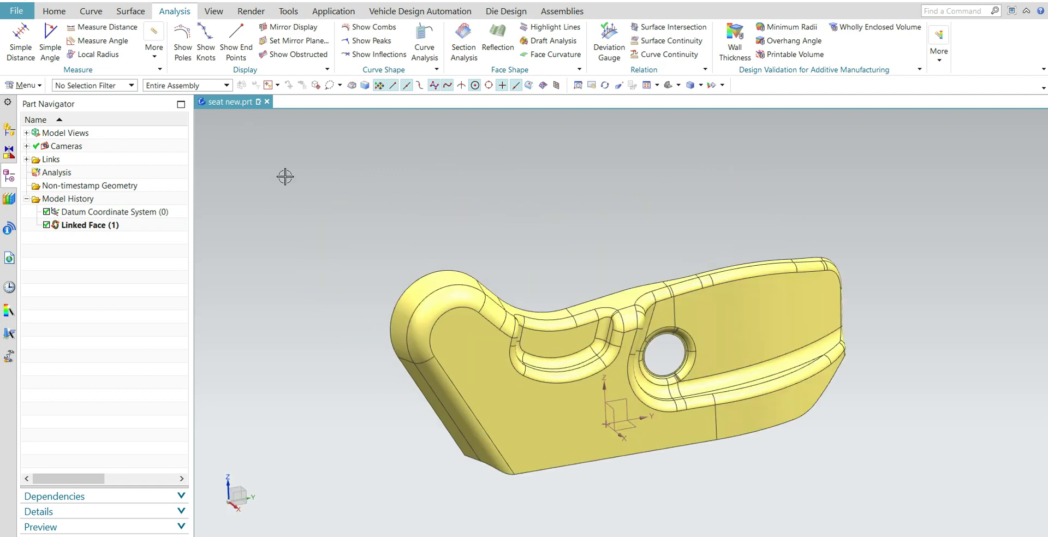
pyautogui.keyDown('shift'); pyautogui.moveTo(524, 235); pyautogui.dragTo(527, 174, button='middle'); pyautogui.keyUp('shift')
pyautogui.scroll(2, 527, 202)
pyautogui.scroll(-1, 548, 201)
pyautogui.scroll(-1, 918, 223)
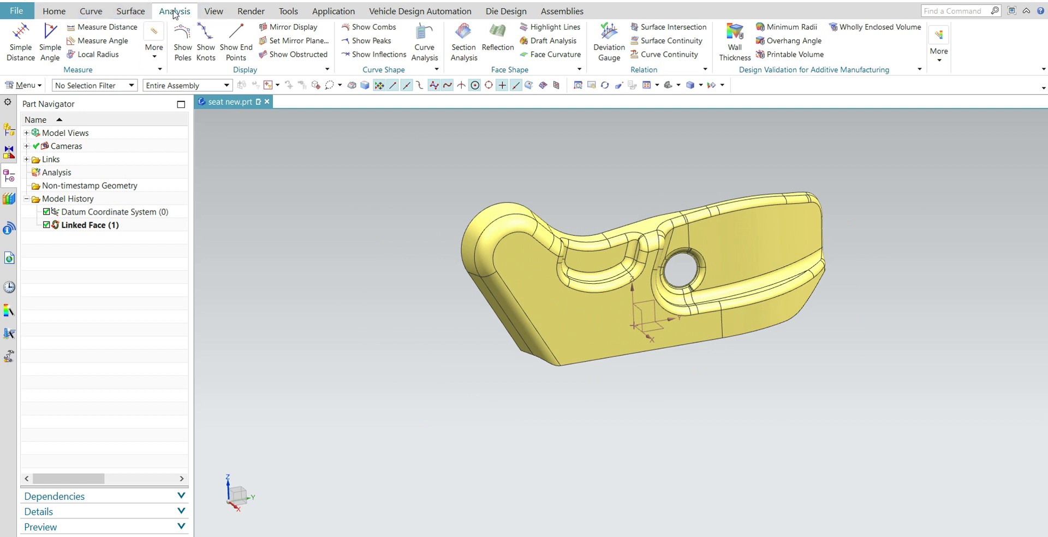
# - Thicken the whole linked face of the seat panel in the reversed direction with Offset 1 of 0.1 mm and no Boolean
pyautogui.click(154, 52)
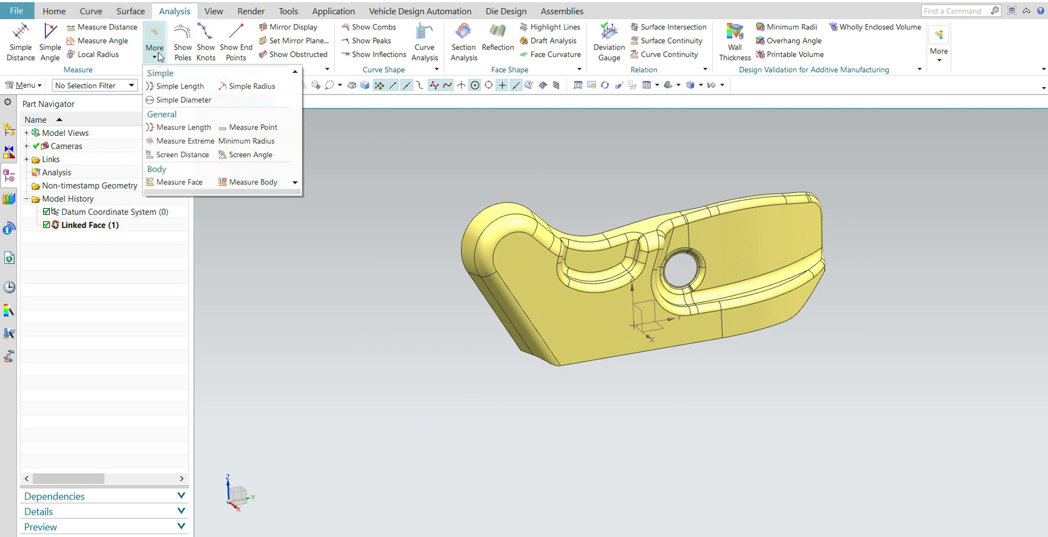
pyautogui.click(409, 159)
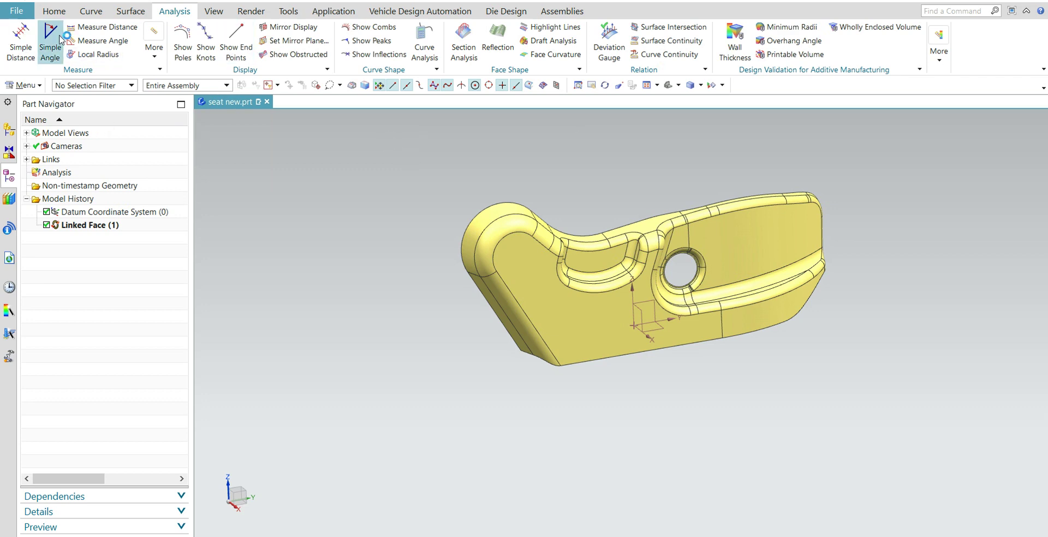
pyautogui.click(54, 13)
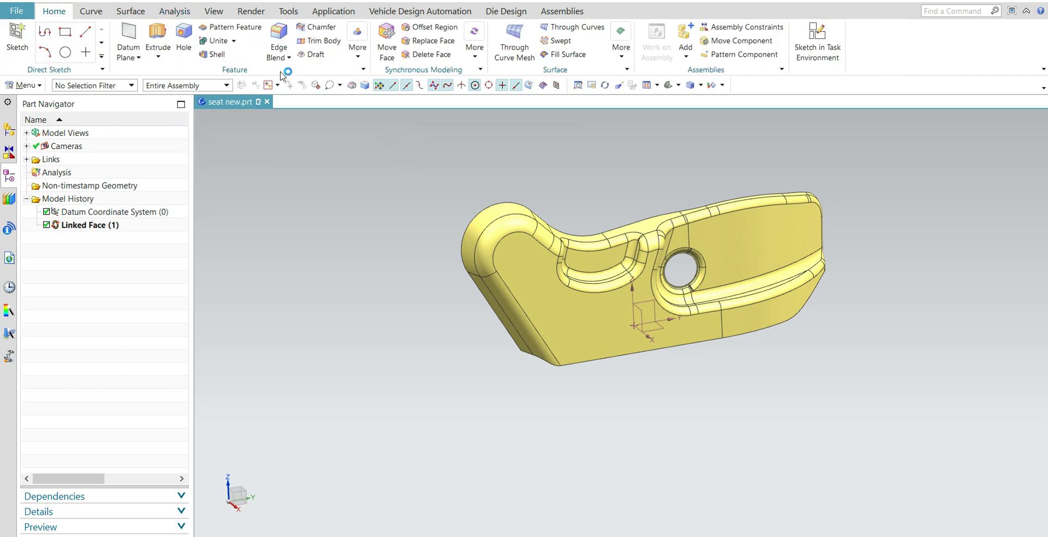
pyautogui.click(358, 48)
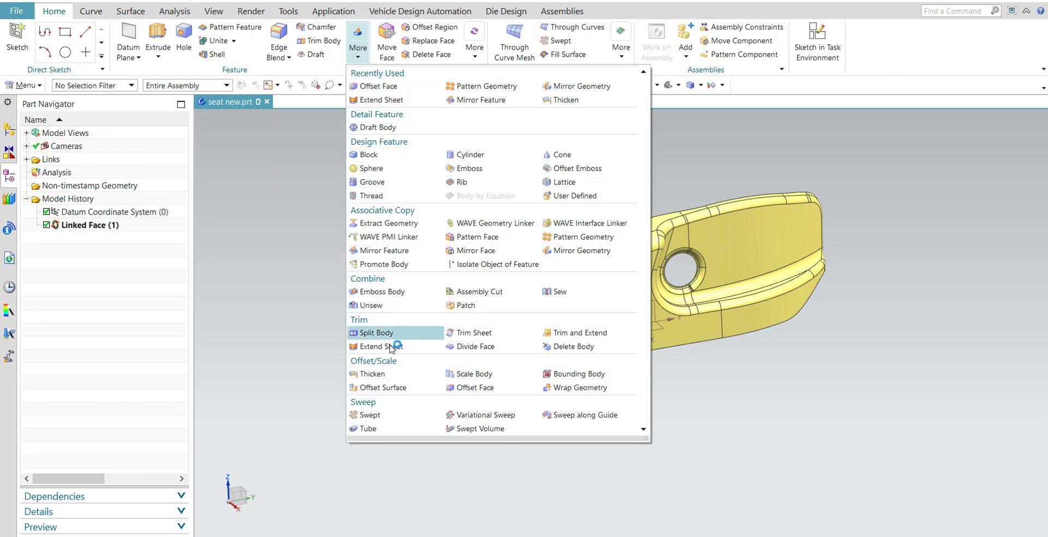
pyautogui.click(371, 374)
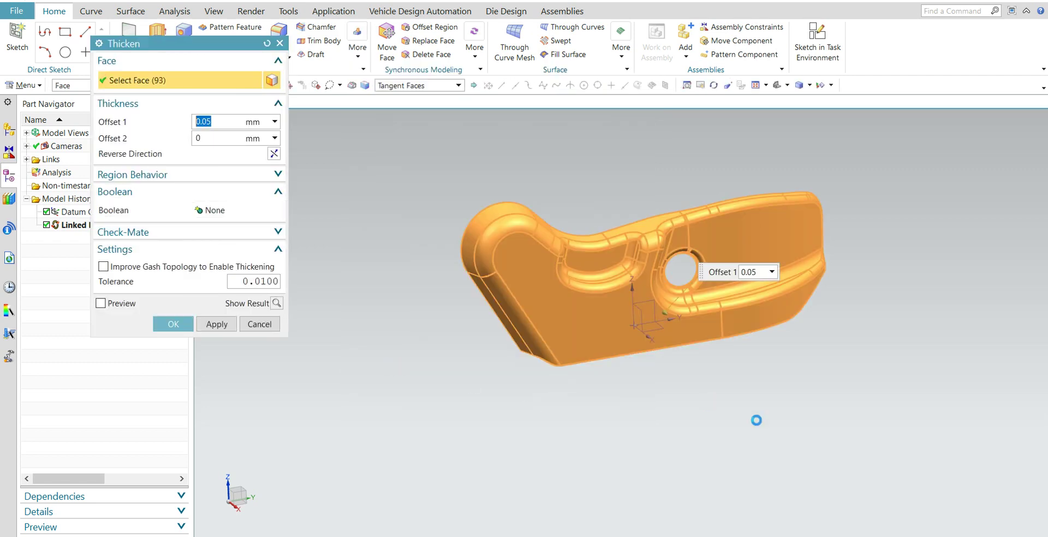
pyautogui.moveTo(708, 364); pyautogui.dragTo(747, 330, button='middle')
pyautogui.click(274, 154)
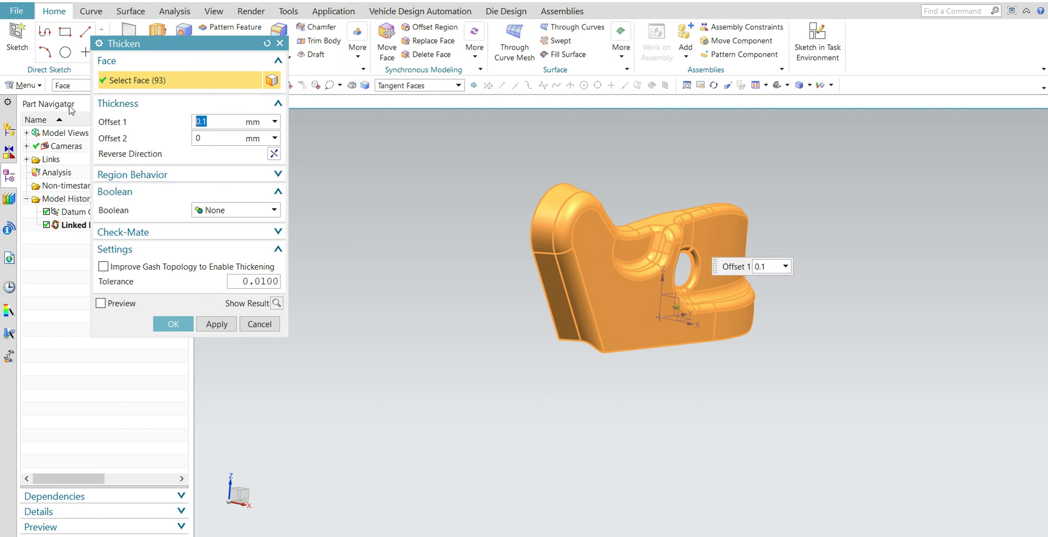
pyautogui.click(173, 324)
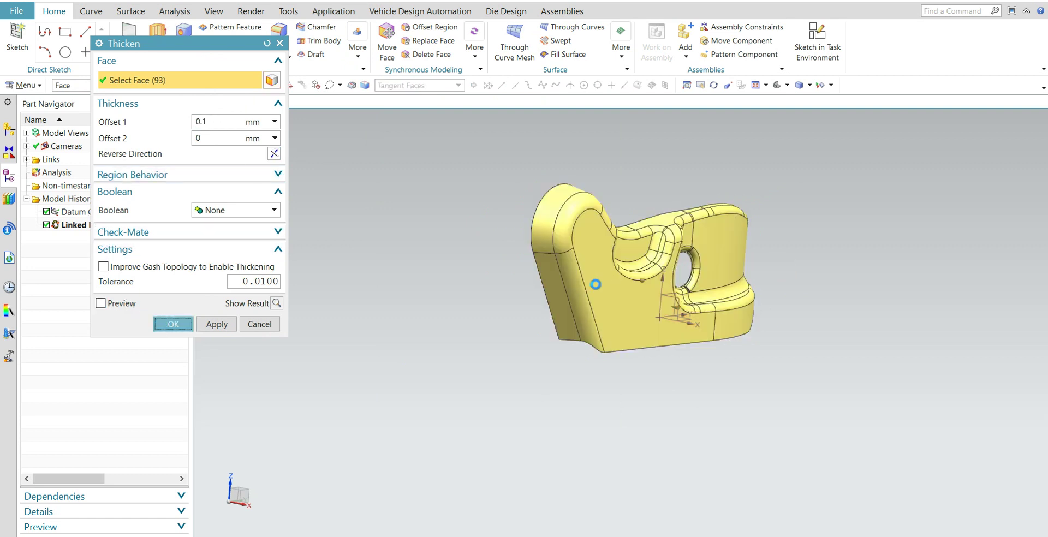
# - Hide the original linked face so that only the thickened solid body is displayed
pyautogui.moveTo(470, 296); pyautogui.dragTo(464, 300, button='middle')
pyautogui.scroll(2, 475, 298)
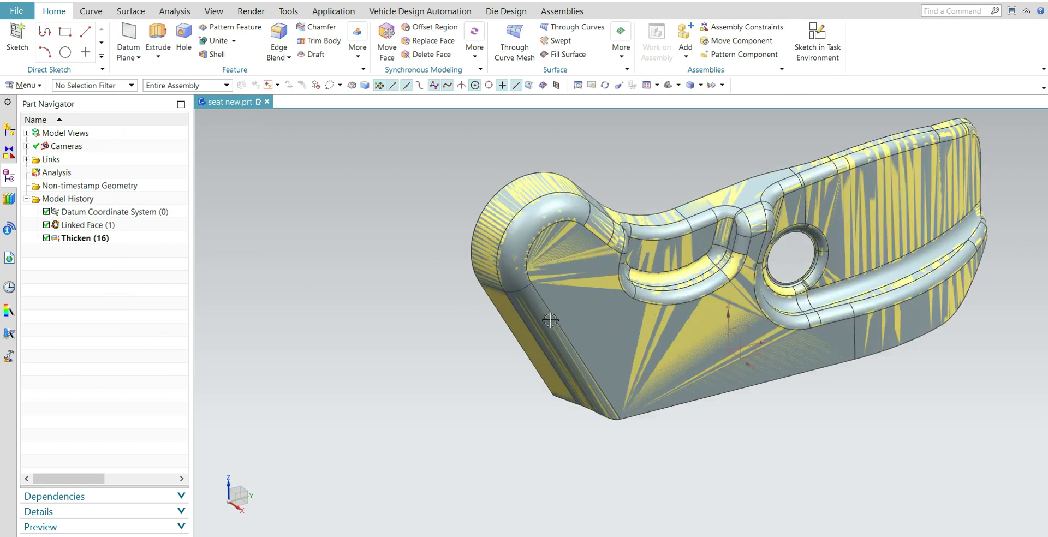
pyautogui.rightClick(570, 278)
pyautogui.click(600, 303)
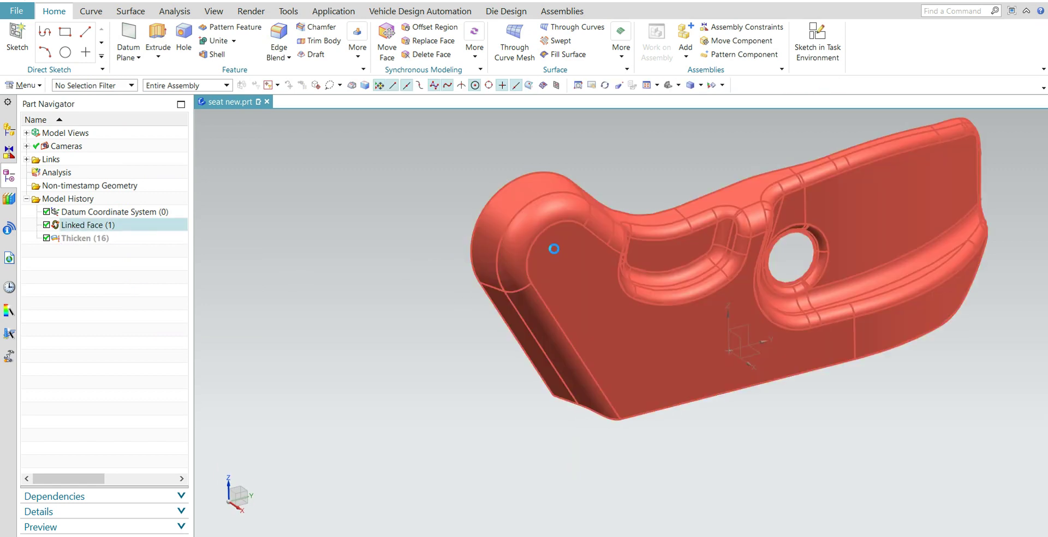
pyautogui.rightClick(552, 245)
pyautogui.click(575, 274)
pyautogui.rightClick(77, 233)
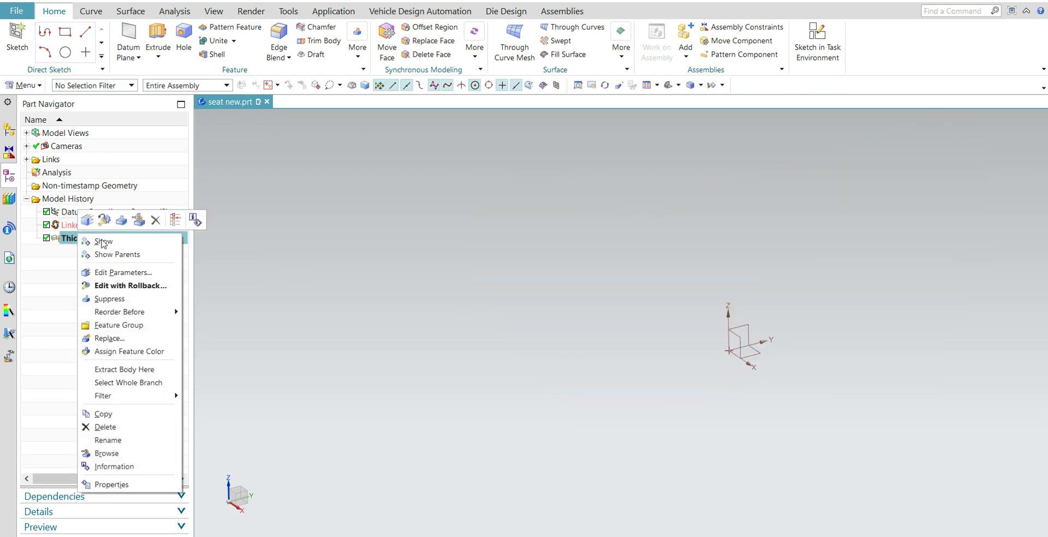
pyautogui.click(100, 241)
# - Start a body measurement and pick the thickened seat panel as the body to measure
pyautogui.moveTo(660, 414)
pyautogui.mouseDown(button='middle')
pyautogui.moveTo(663, 380)
pyautogui.moveTo(656, 397)
pyautogui.mouseUp(button='middle')
pyautogui.scroll(-2, 747, 390)
pyautogui.moveTo(727, 414); pyautogui.dragTo(646, 438, button='middle')
pyautogui.scroll(1, 650, 418)
pyautogui.scroll(-1, 651, 422)
pyautogui.scroll(1, 565, 362)
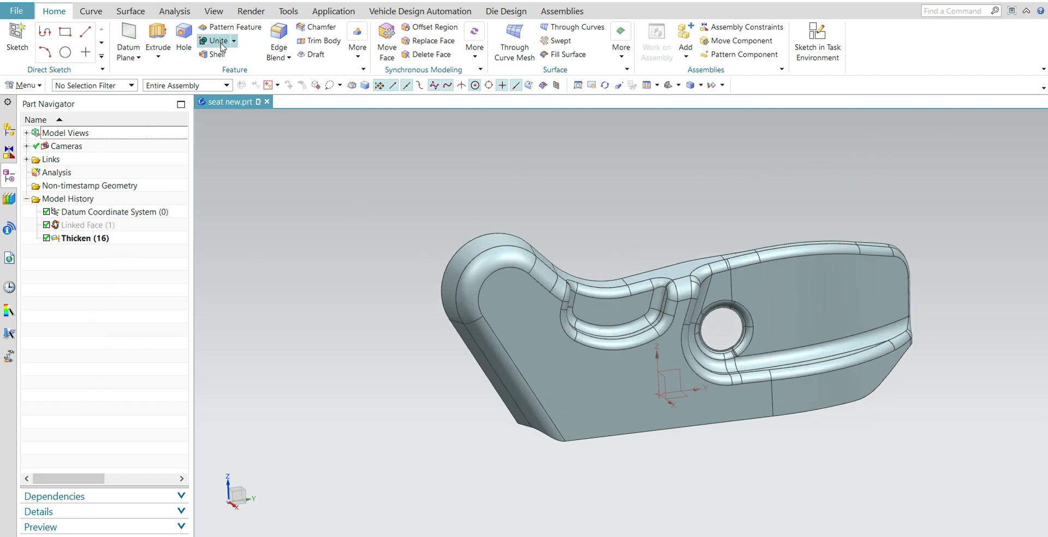
pyautogui.click(357, 55)
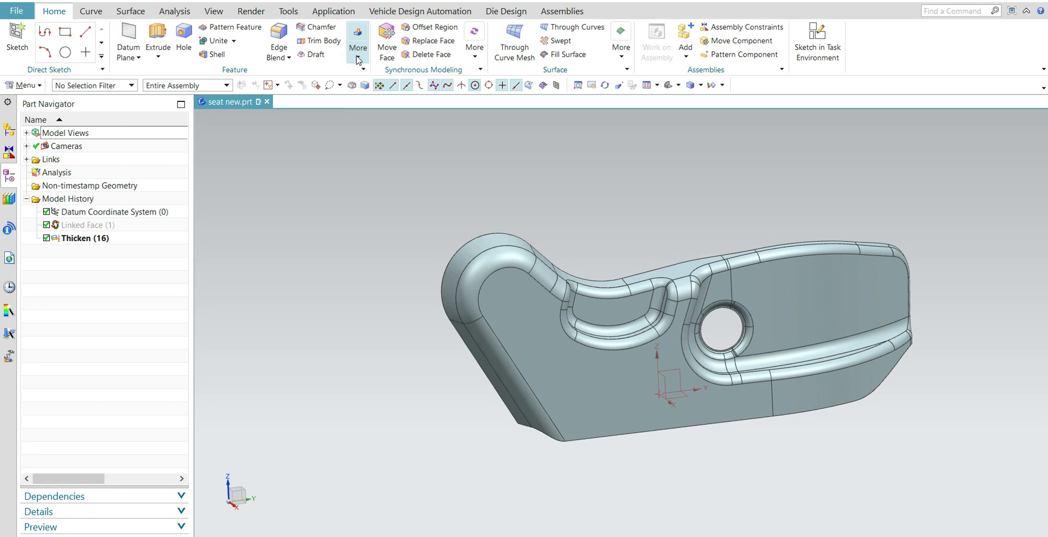
pyautogui.click(173, 12)
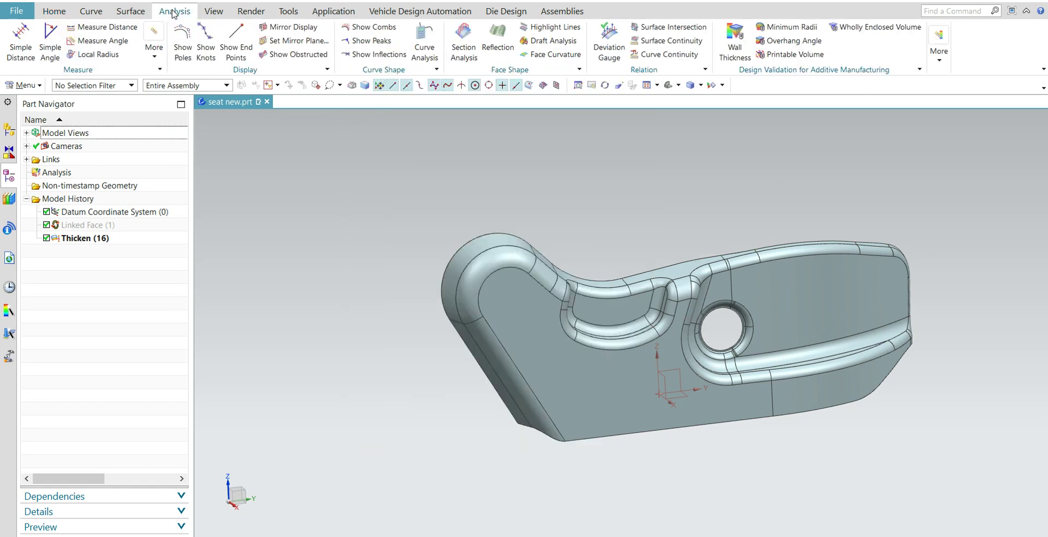
pyautogui.click(154, 48)
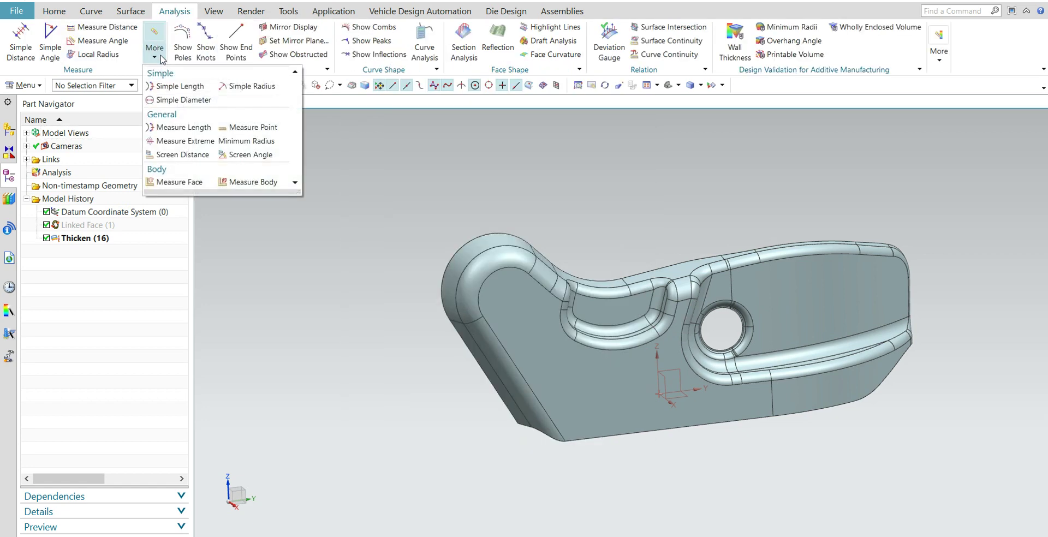
pyautogui.click(244, 183)
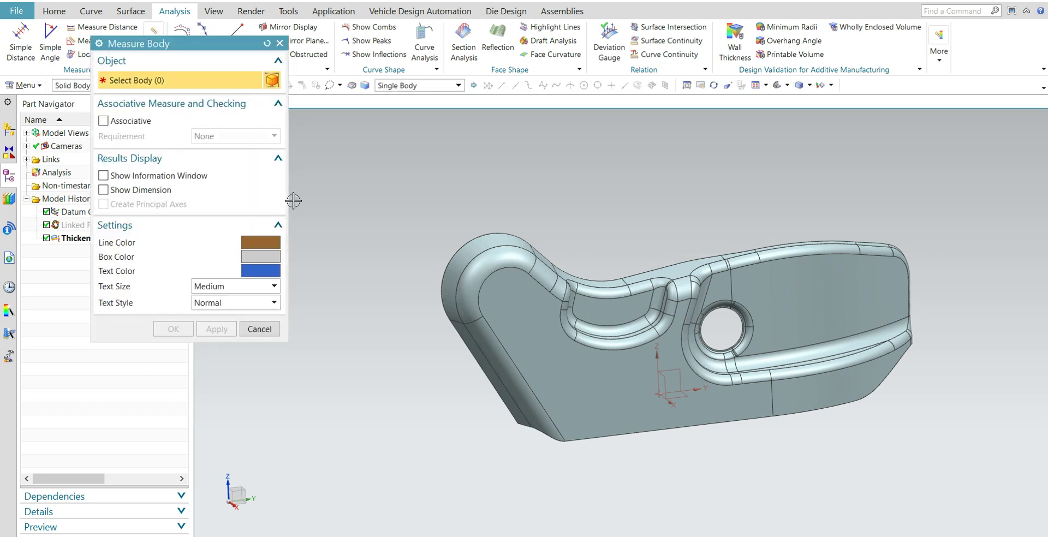
pyautogui.click(472, 275)
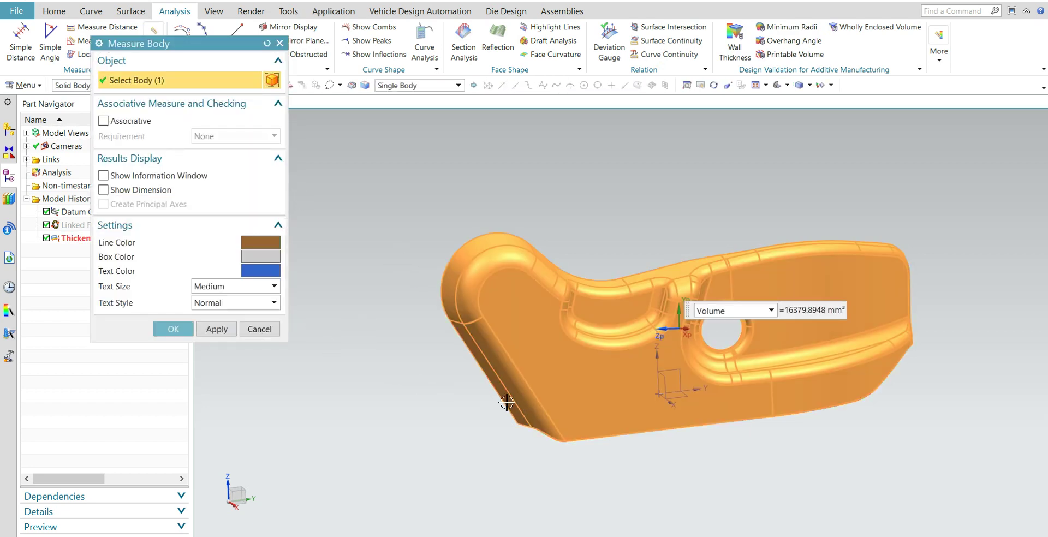
# - List the measured body's detailed mass properties in an information window and highlight the Center of Mass heading
pyautogui.moveTo(506, 404); pyautogui.dragTo(437, 311, button='middle')
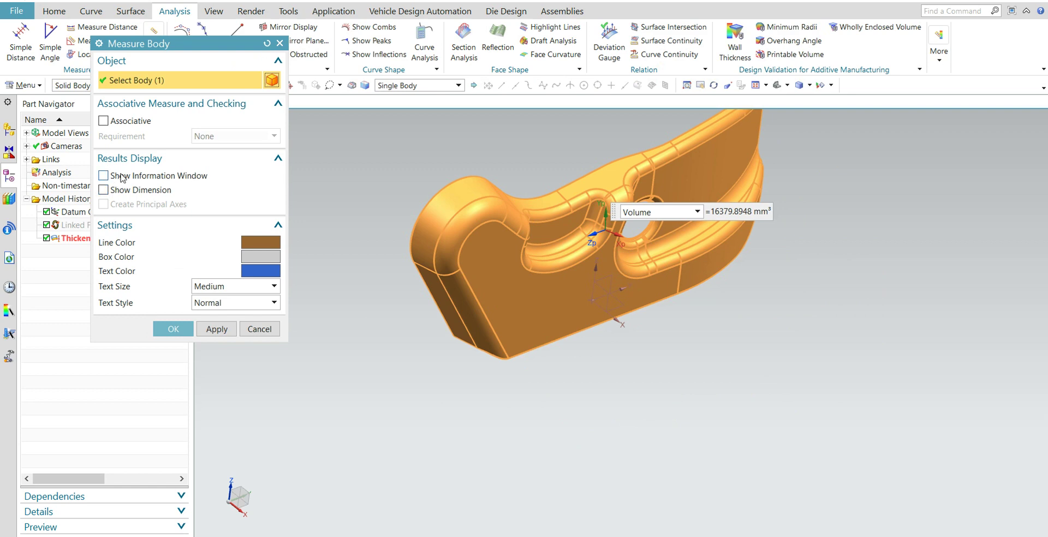
pyautogui.click(103, 176)
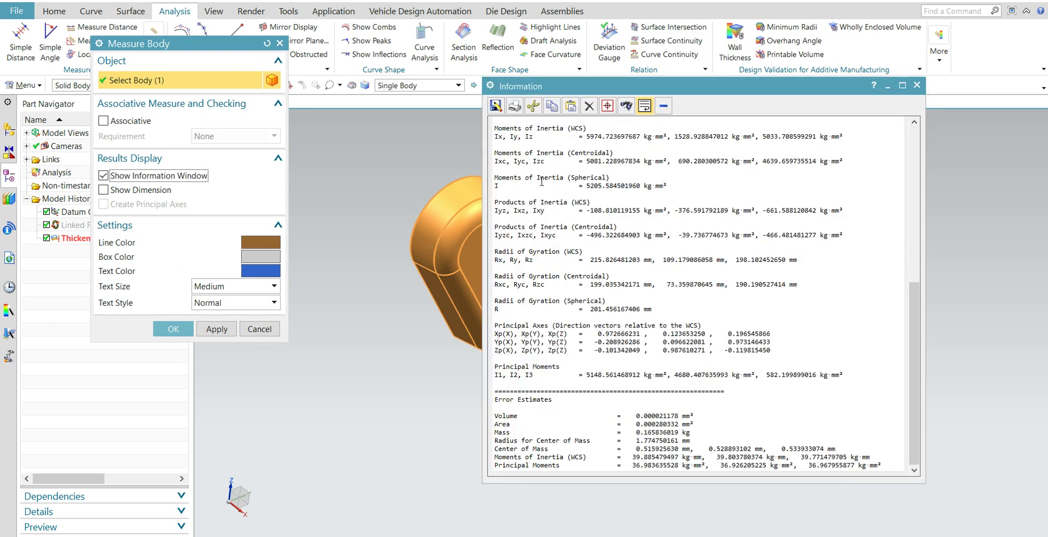
pyautogui.scroll(4, 521, 193)
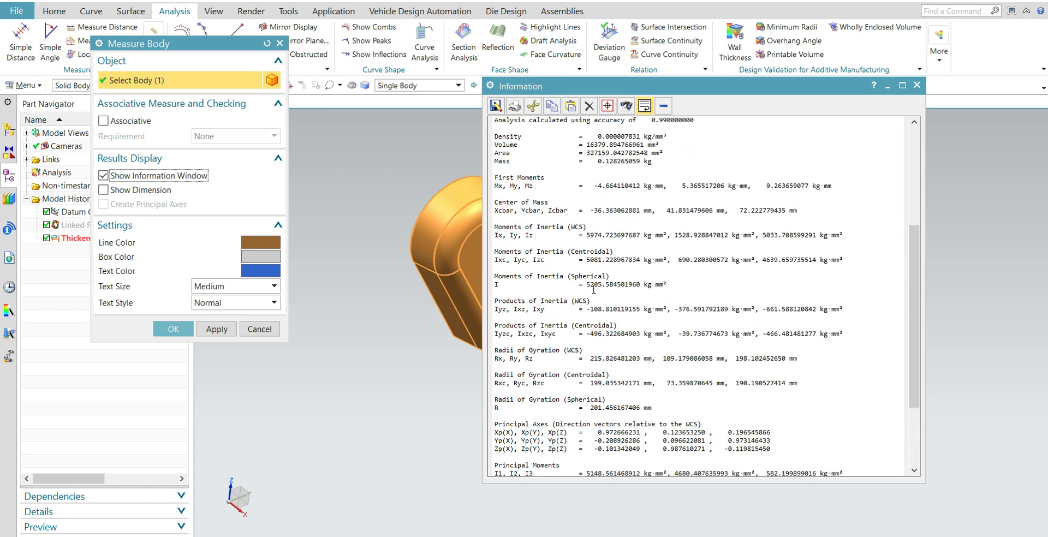
pyautogui.scroll(1, 603, 290)
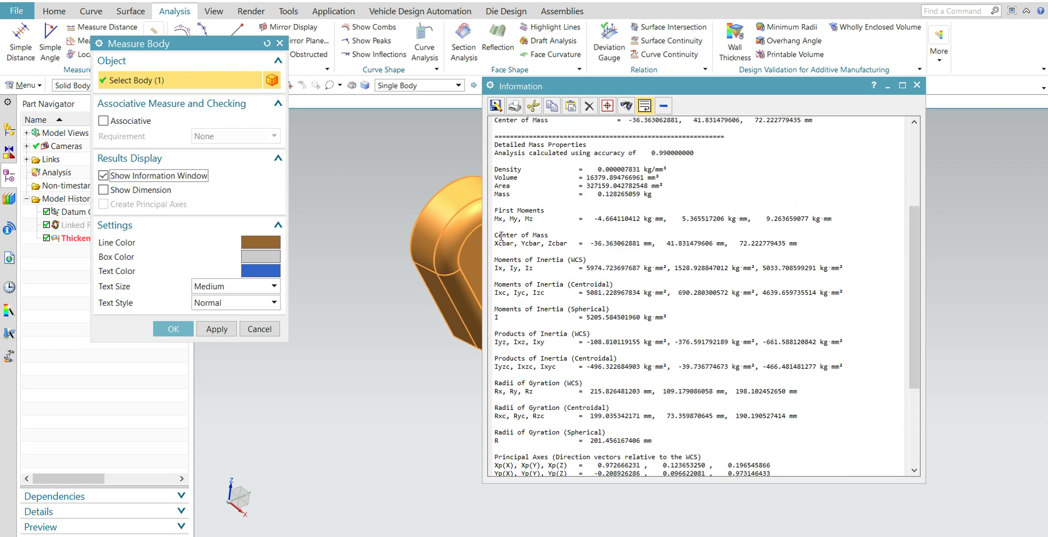
pyautogui.moveTo(494, 233); pyautogui.dragTo(529, 232)
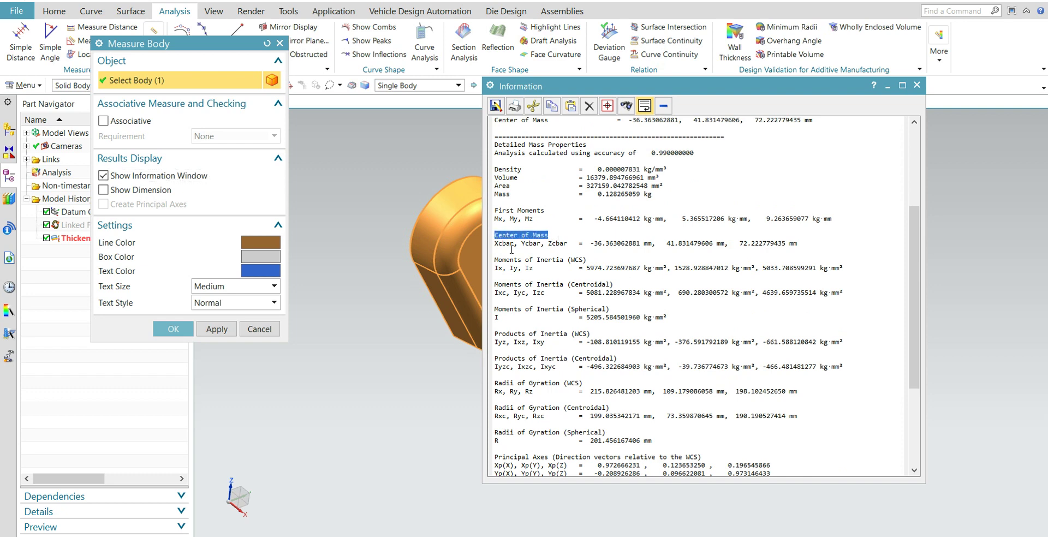
pyautogui.keyDown('ctrl'); pyautogui.scroll(1, 520, 233); pyautogui.keyUp('ctrl')
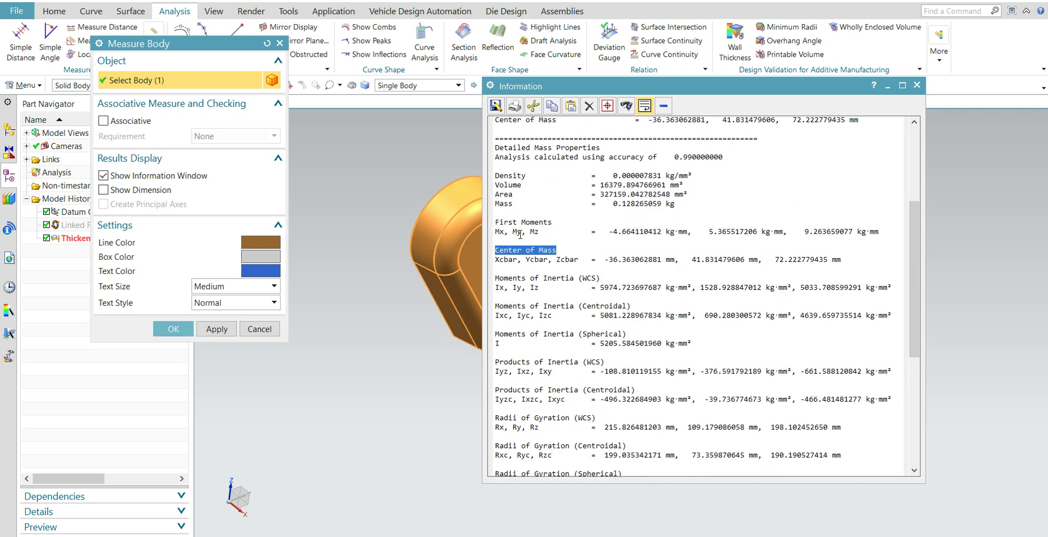
pyautogui.keyDown('ctrl'); pyautogui.scroll(-2, 520, 234); pyautogui.keyUp('ctrl')
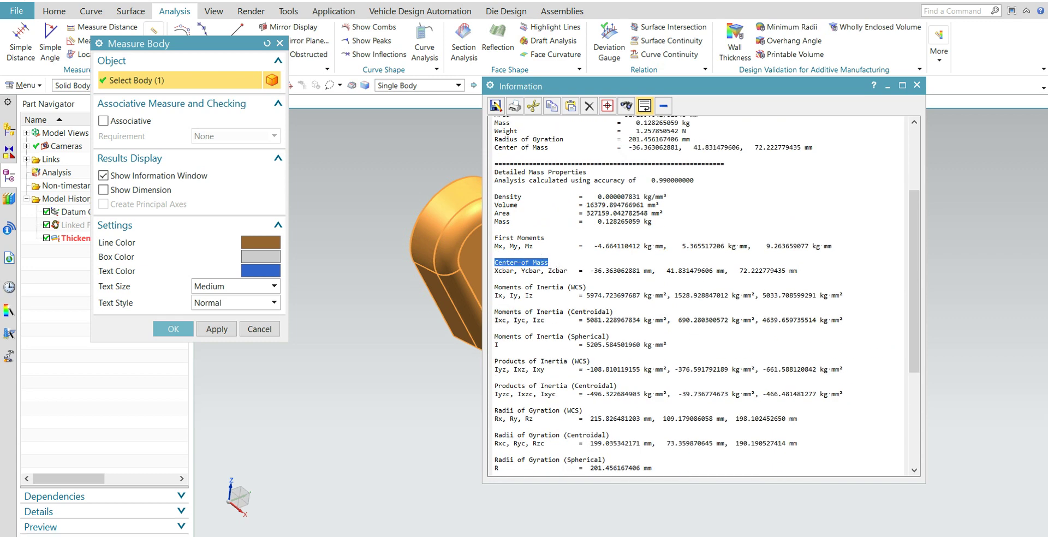
pyautogui.click(156, 536)
pyautogui.write('ZOOM')
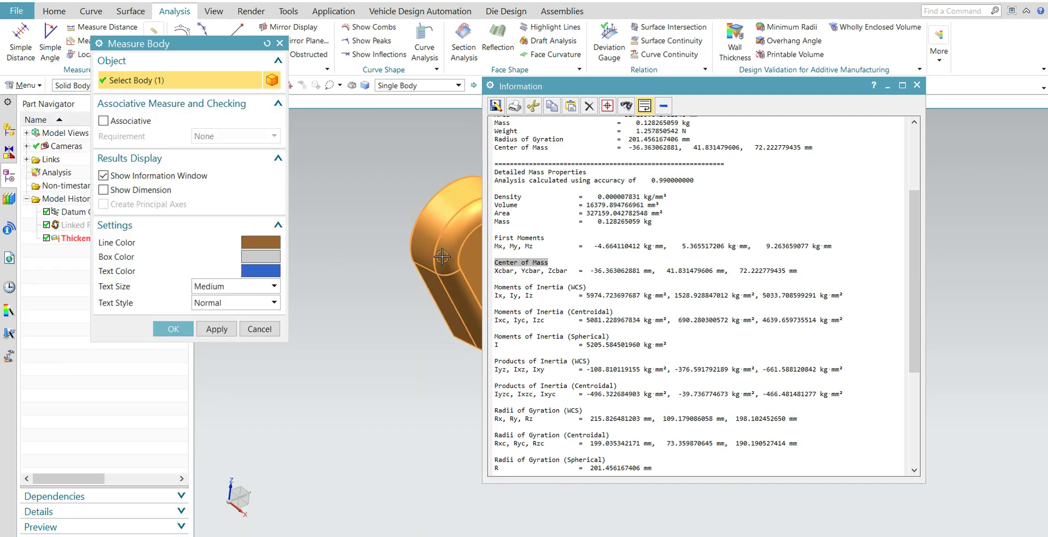
pyautogui.click(711, 140)
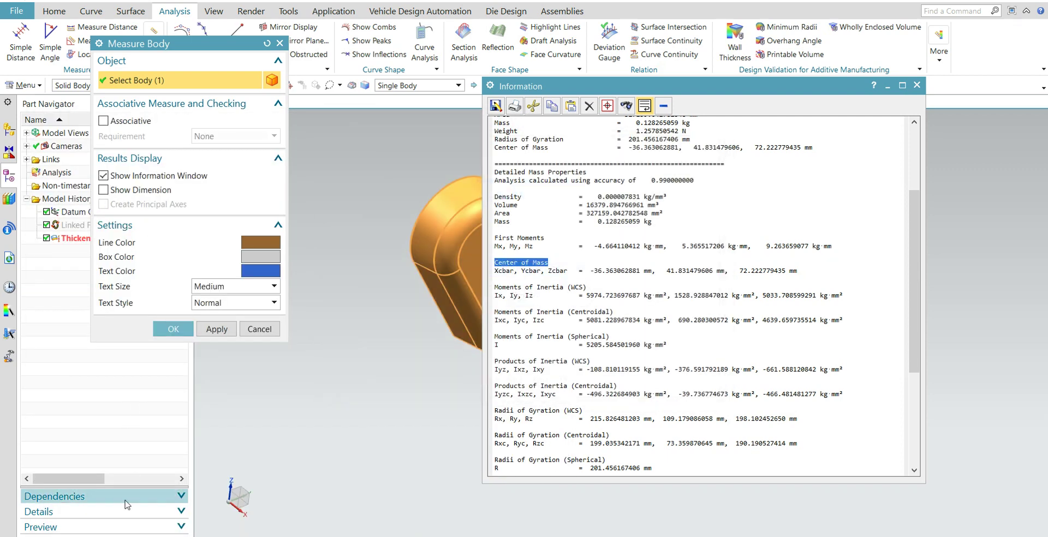
pyautogui.press('super')
pyautogui.write('Z')
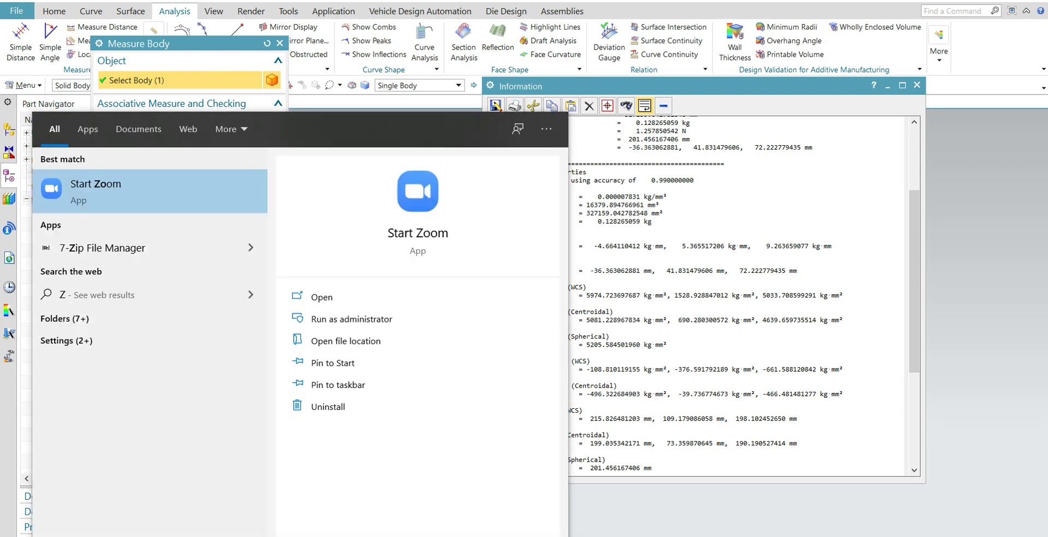
pyautogui.write('OO')
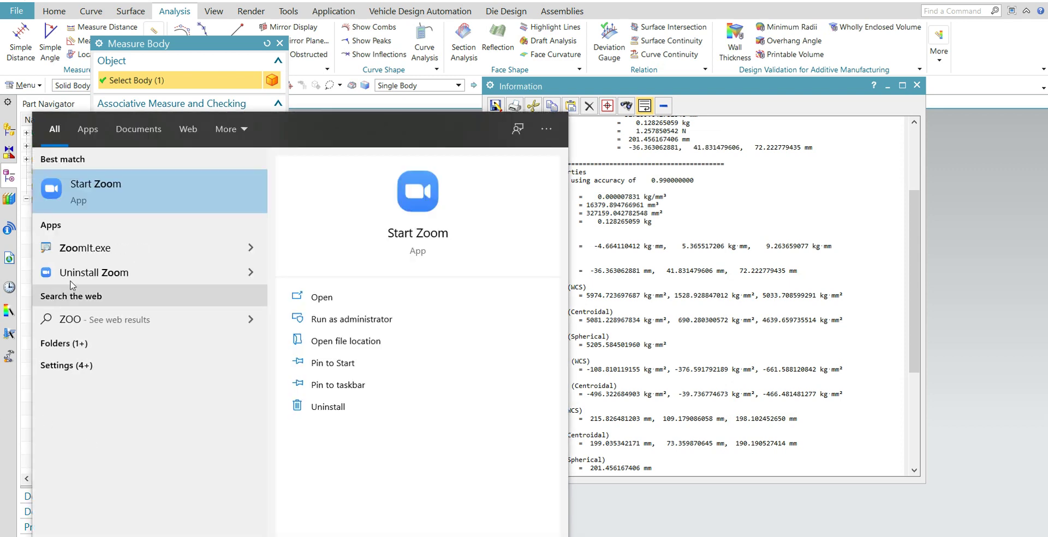
pyautogui.click(649, 228)
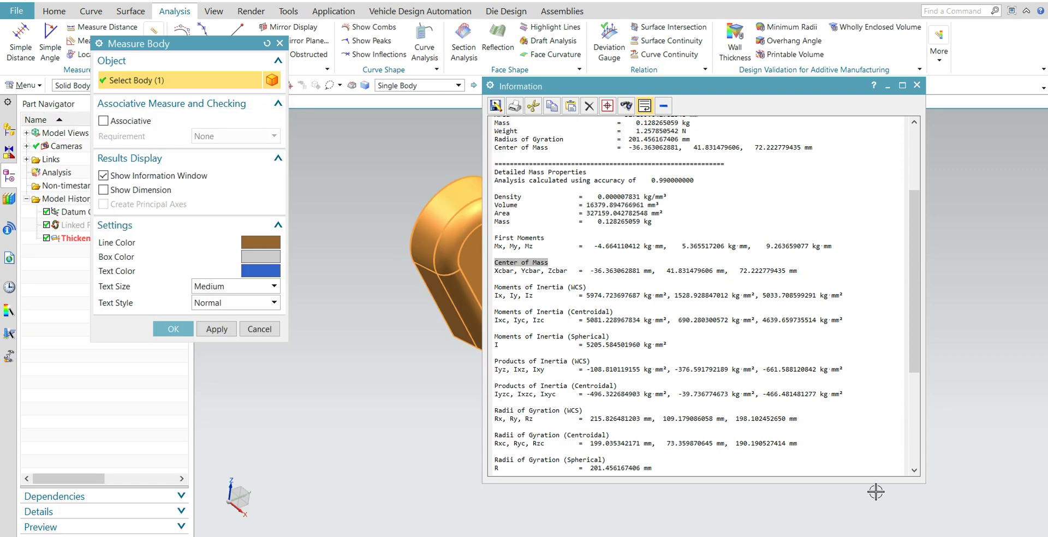
# - Magnify the listing with ZoomIt, circle the Center of Mass coordinates in red freehand and leave the magnified view
pyautogui.click(865, 536)
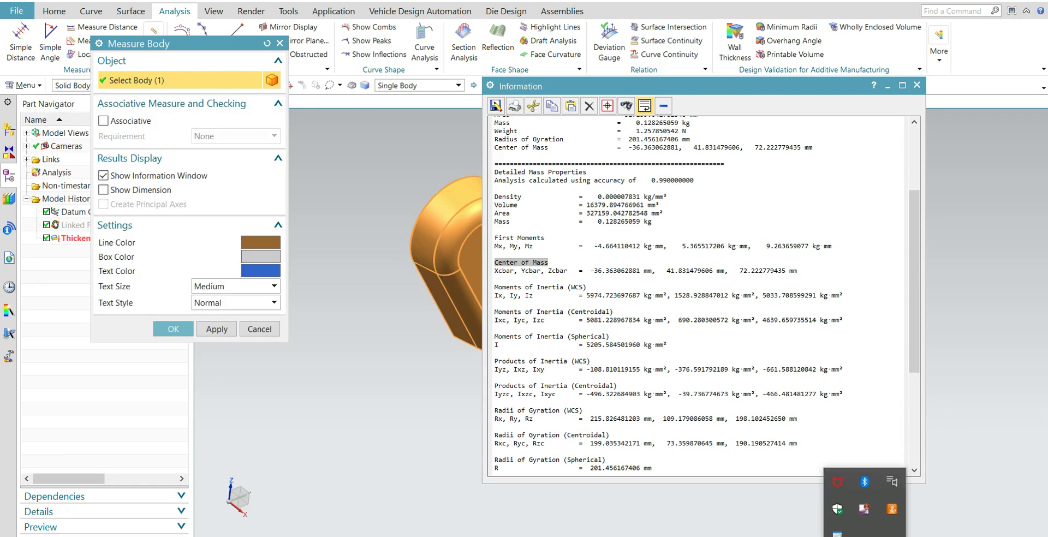
pyautogui.rightClick(840, 536)
pyautogui.click(892, 517)
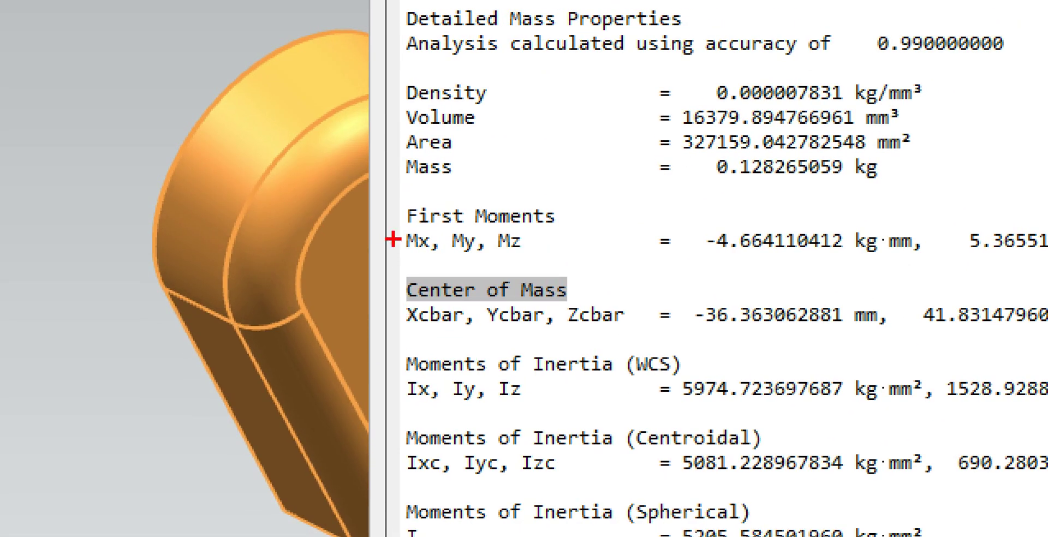
pyautogui.moveTo(413, 263)
pyautogui.mouseDown()
pyautogui.moveTo(730, 382)
pyautogui.moveTo(1041, 343)
pyautogui.moveTo(1005, 287)
pyautogui.moveTo(590, 298)
pyautogui.moveTo(457, 265)
pyautogui.mouseUp()
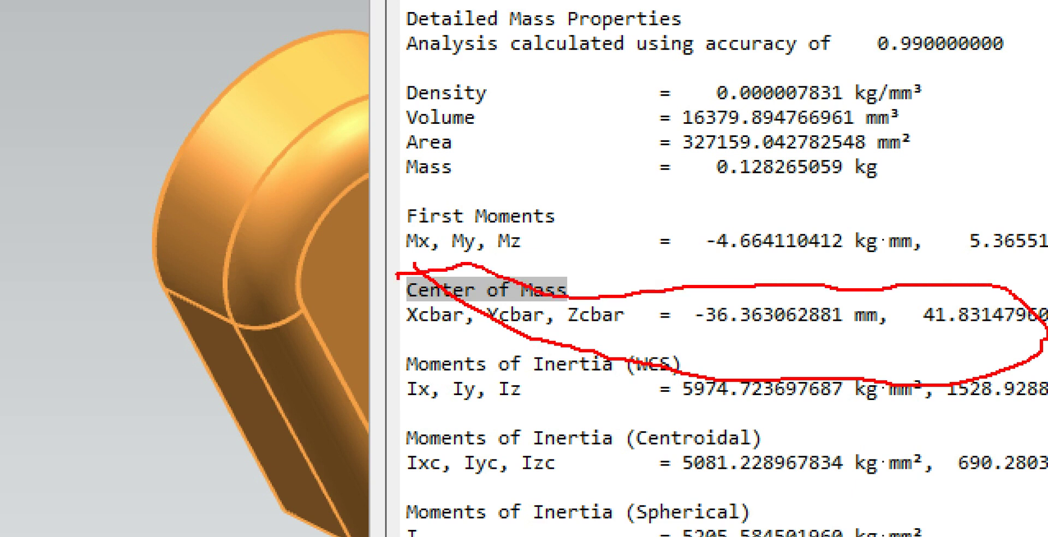
pyautogui.moveTo(397, 277); pyautogui.dragTo(507, 293)
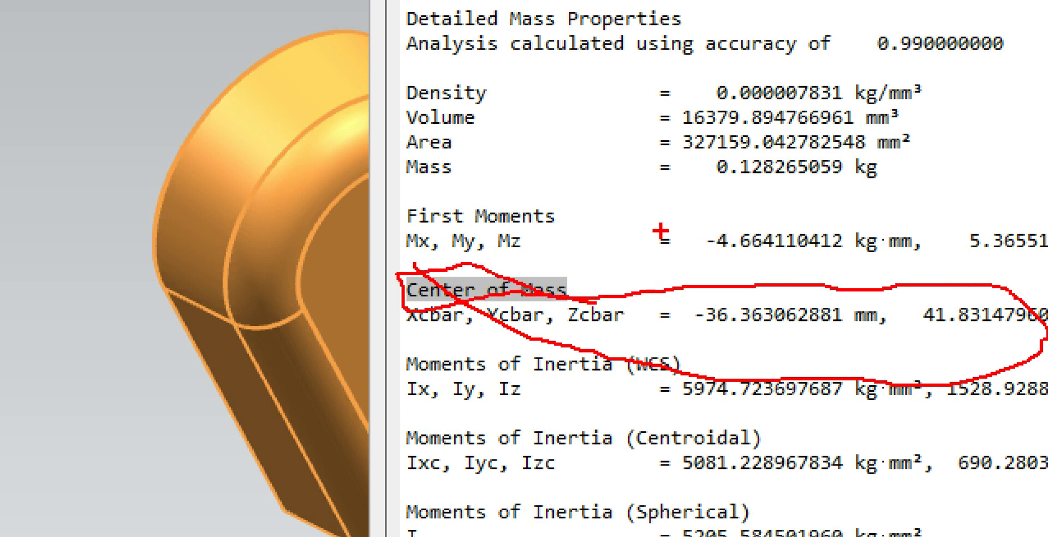
pyautogui.press('Escape')
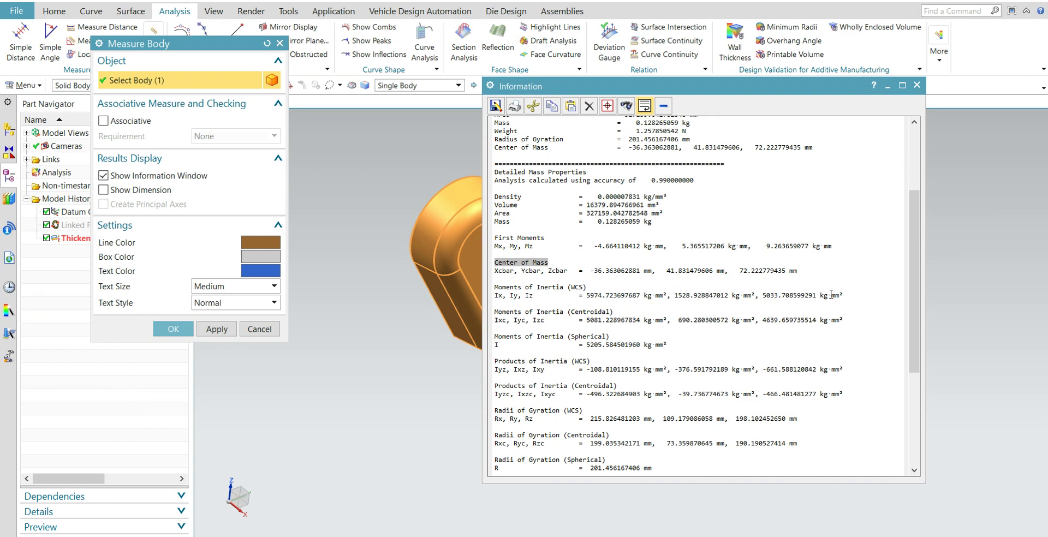
# - Close the mass properties listing and view the measured body as a whole with the measurement still active
pyautogui.click(917, 86)
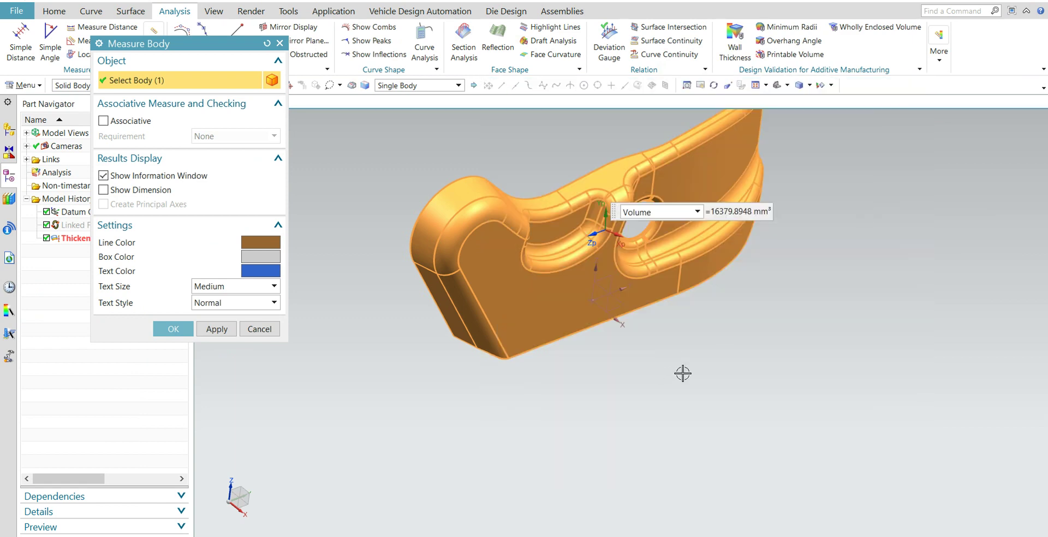
pyautogui.keyDown('shift'); pyautogui.moveTo(682, 374); pyautogui.dragTo(662, 413, button='middle'); pyautogui.keyUp('shift')
pyautogui.scroll(-1, 662, 413)
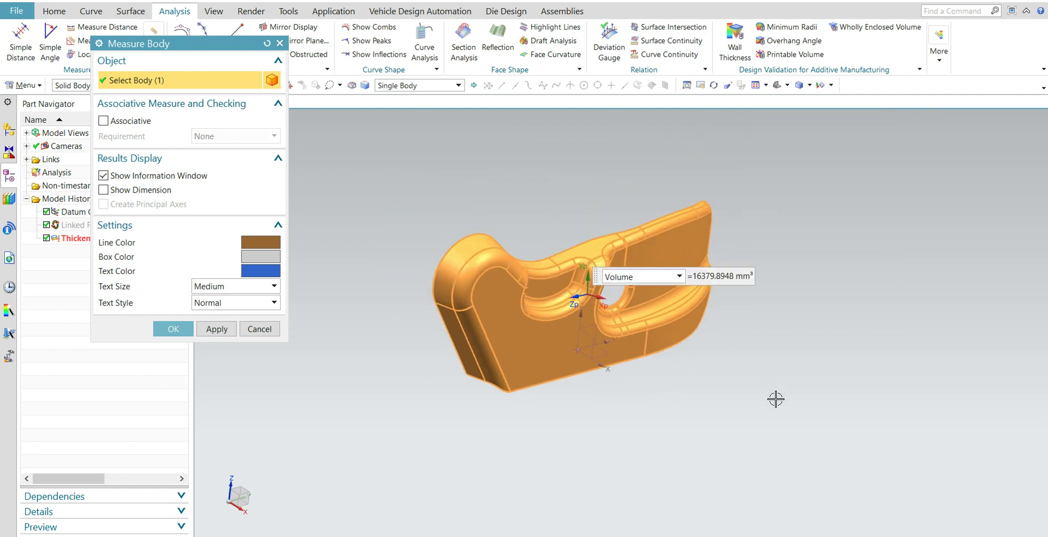
# - Cancel the open measurement, restart Measure Body and pick the thickened seat panel as the body to measure
pyautogui.click(254, 327)
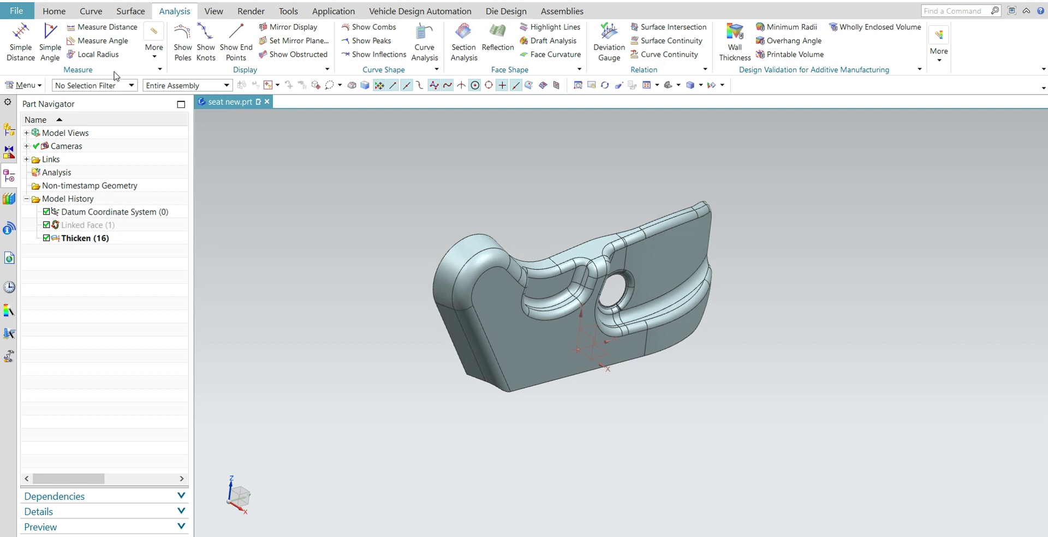
pyautogui.click(154, 50)
pyautogui.click(248, 182)
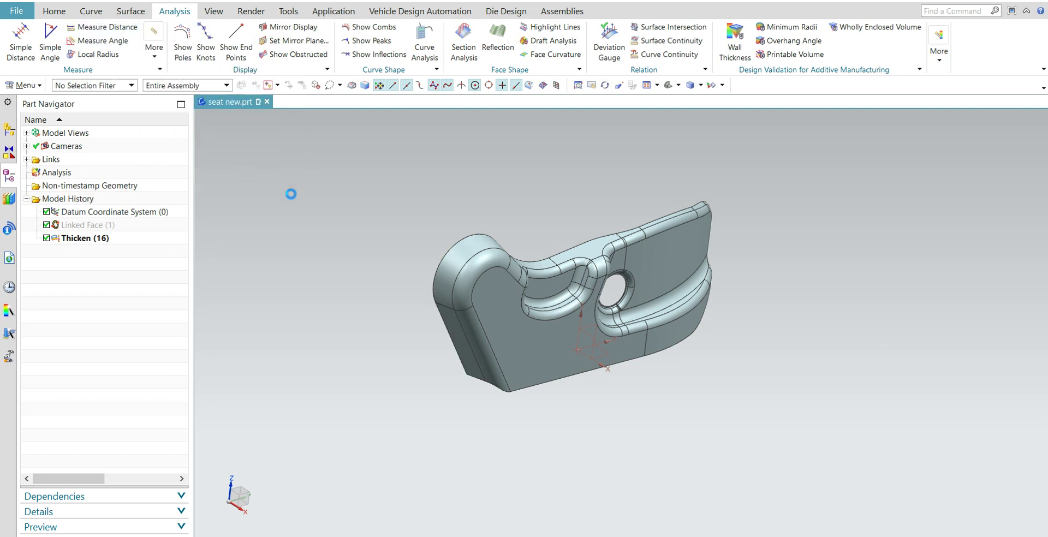
pyautogui.click(453, 296)
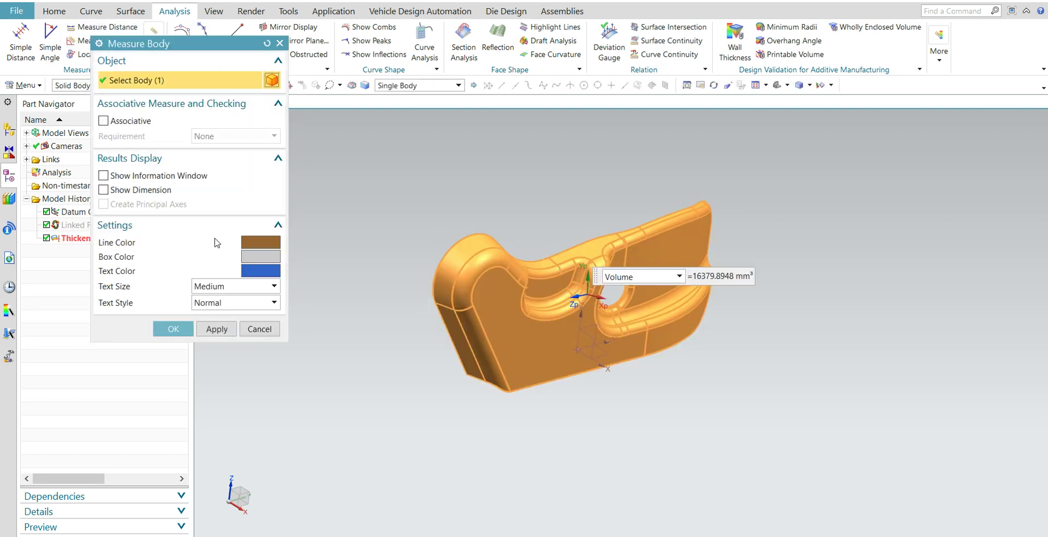
# - Show the body's mass properties in an information window and highlight the Center of Mass coordinate values in the listing
pyautogui.click(131, 177)
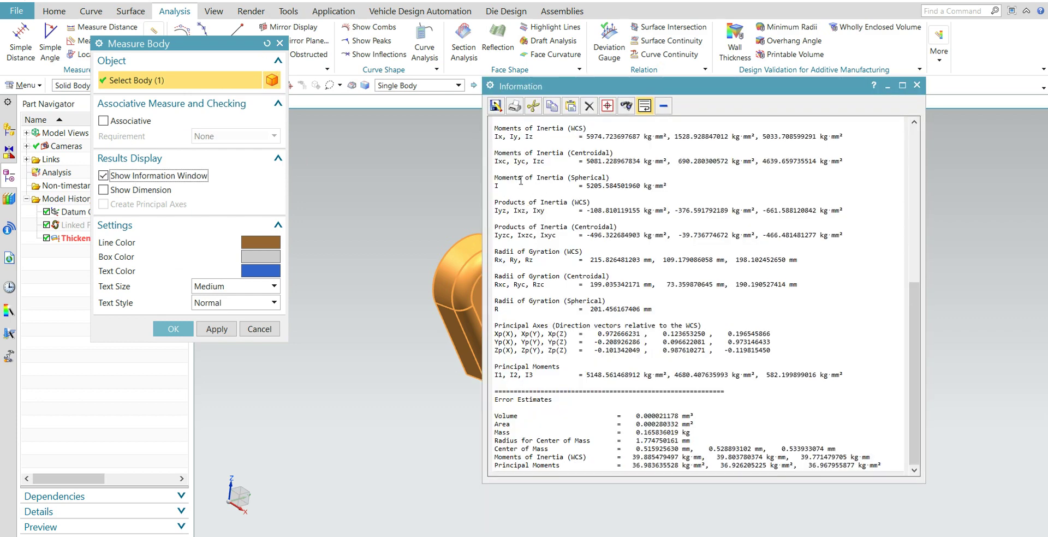
pyautogui.scroll(3, 528, 195)
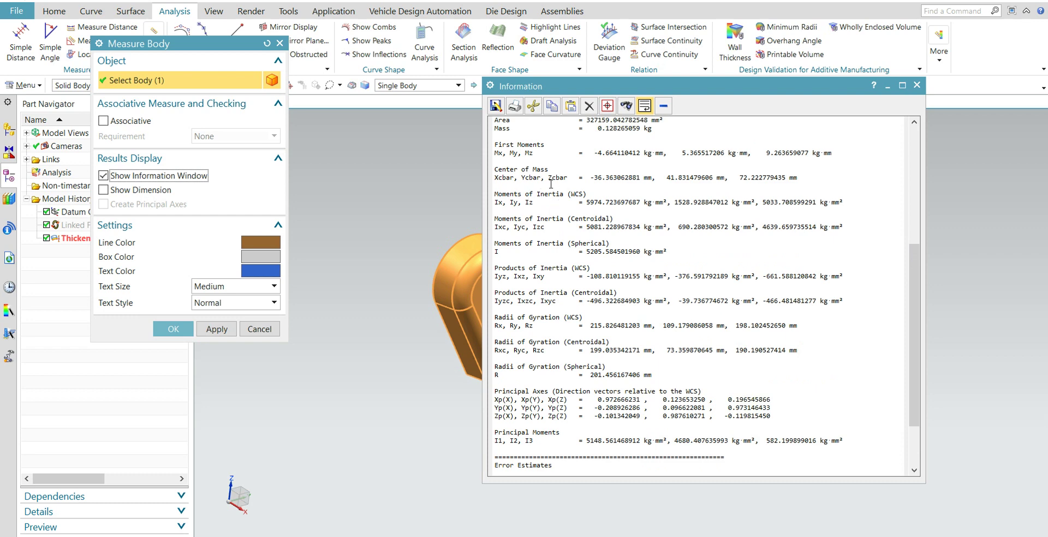
pyautogui.scroll(1, 551, 185)
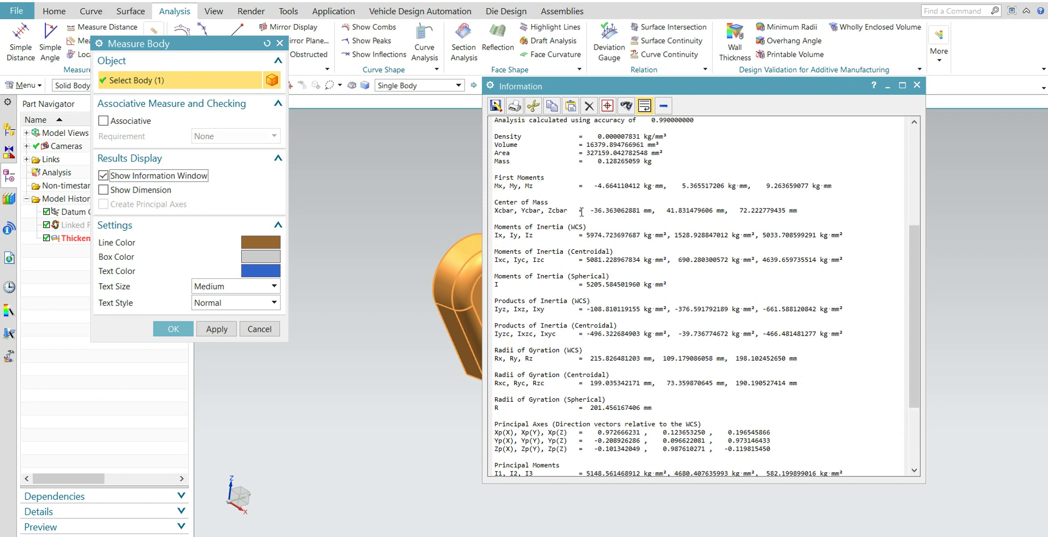
pyautogui.moveTo(592, 212); pyautogui.dragTo(765, 213)
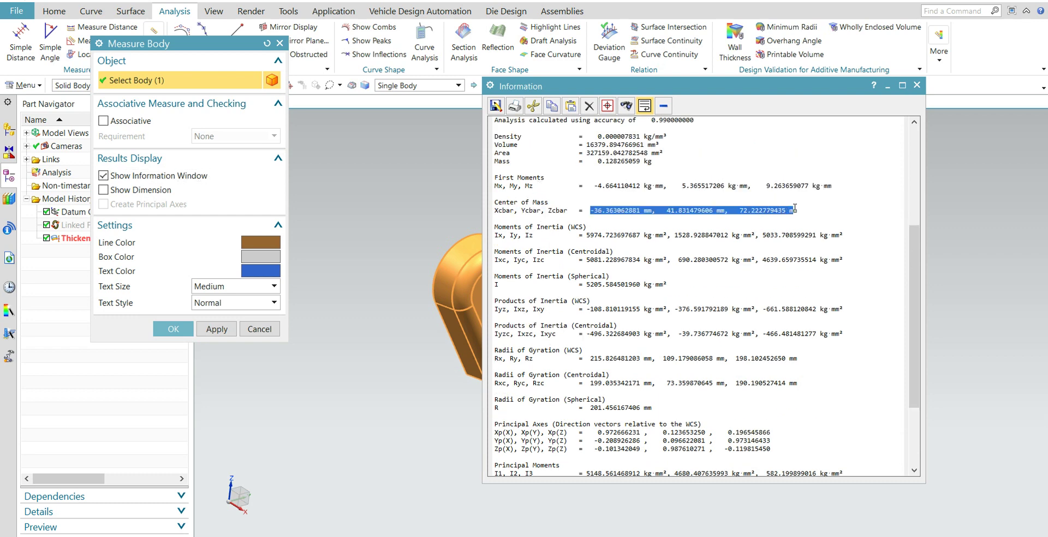
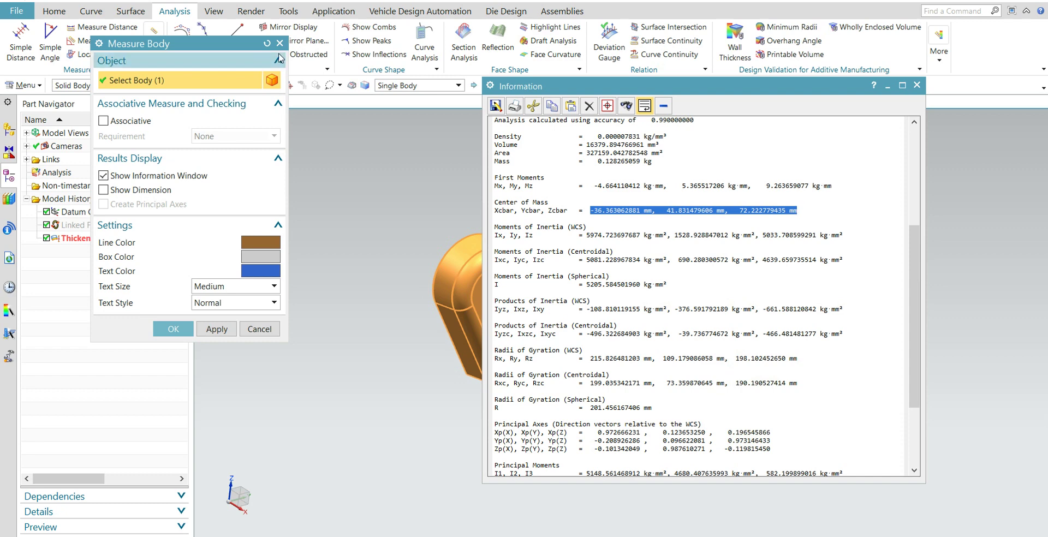
# - Close the body measurement and start a new point with the type set to Inferred Point
pyautogui.click(280, 43)
pyautogui.click(92, 11)
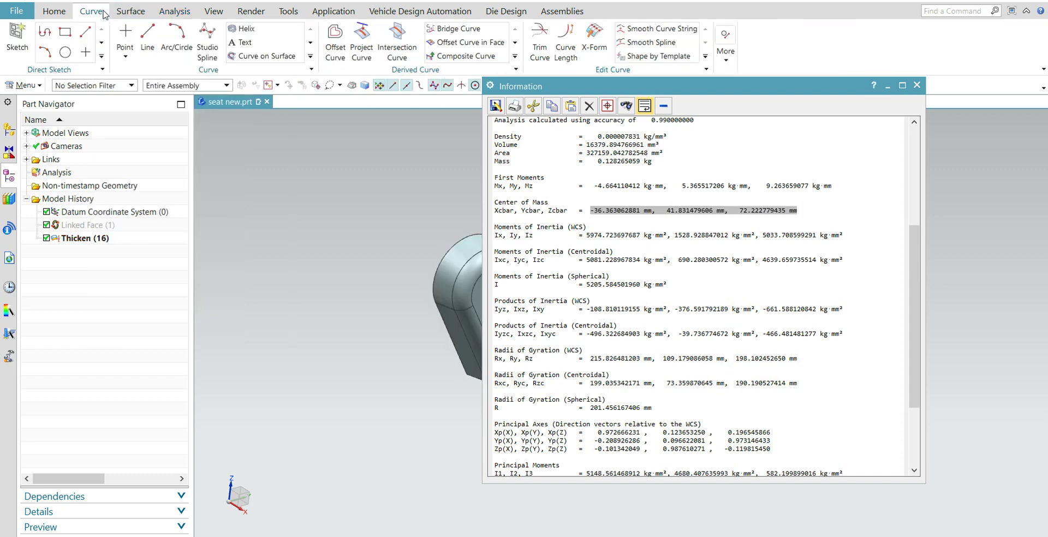
pyautogui.click(123, 37)
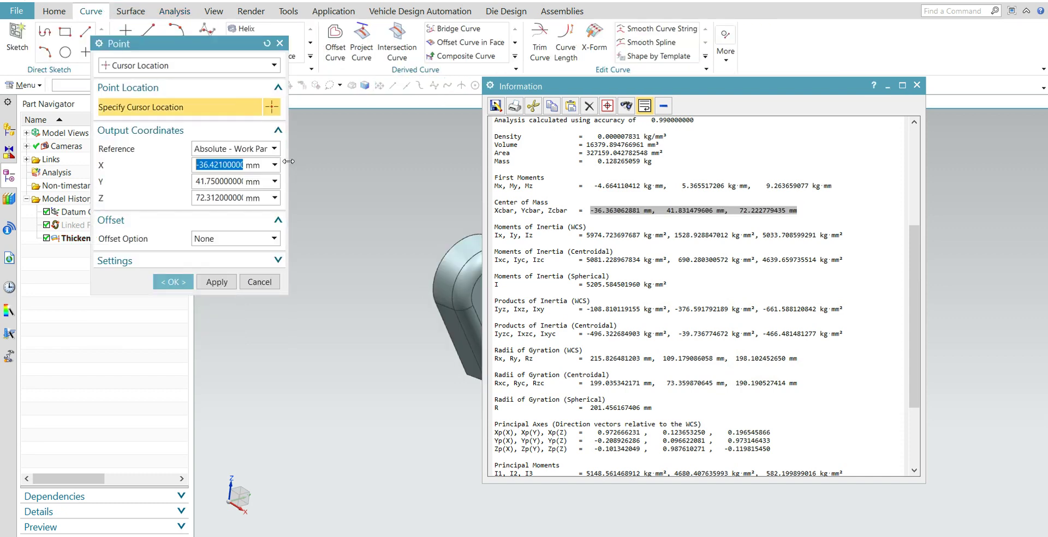
pyautogui.click(191, 64)
pyautogui.click(191, 65)
pyautogui.click(191, 64)
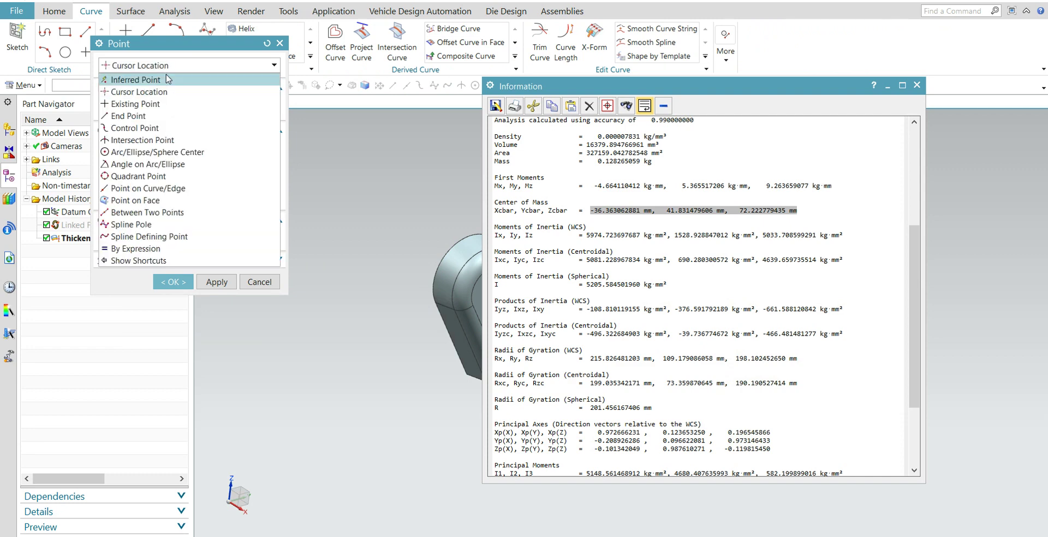
pyautogui.click(164, 77)
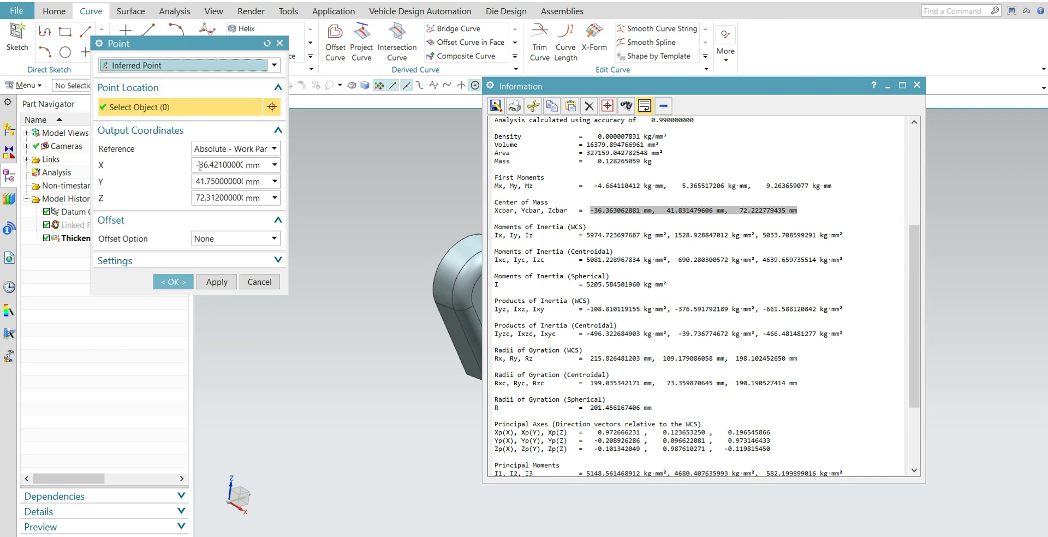
# - Set the point's Z coordinate to 72.222 mm from the Center of Mass values and create the point
pyautogui.moveTo(198, 164); pyautogui.dragTo(280, 167)
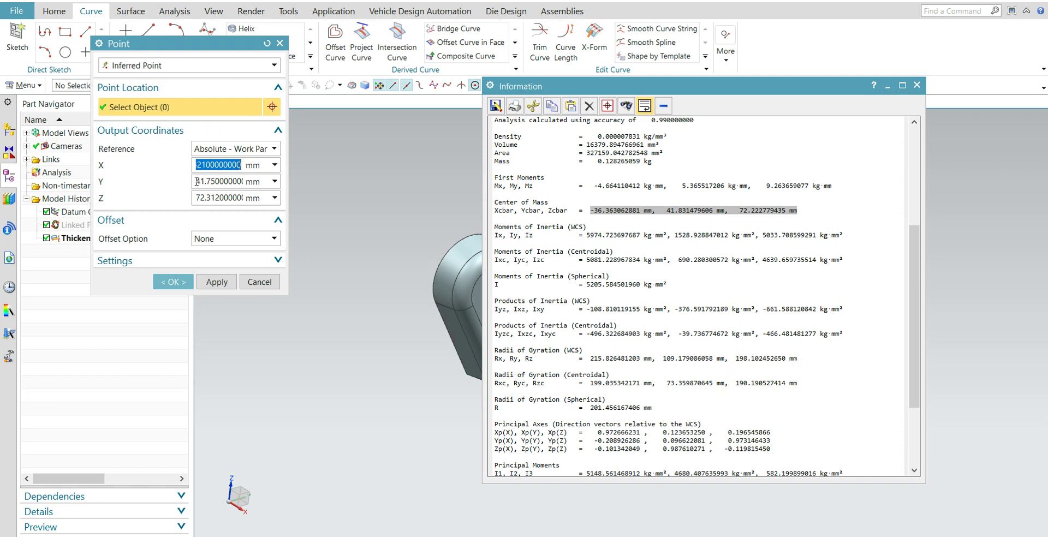
pyautogui.moveTo(196, 181); pyautogui.dragTo(279, 182)
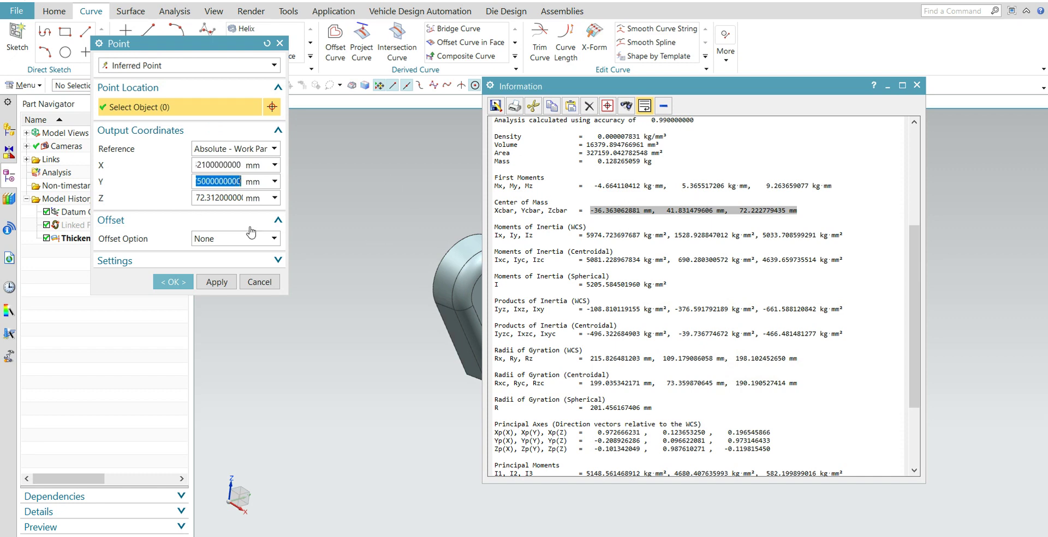
pyautogui.click(198, 199)
pyautogui.moveTo(206, 198); pyautogui.dragTo(254, 198)
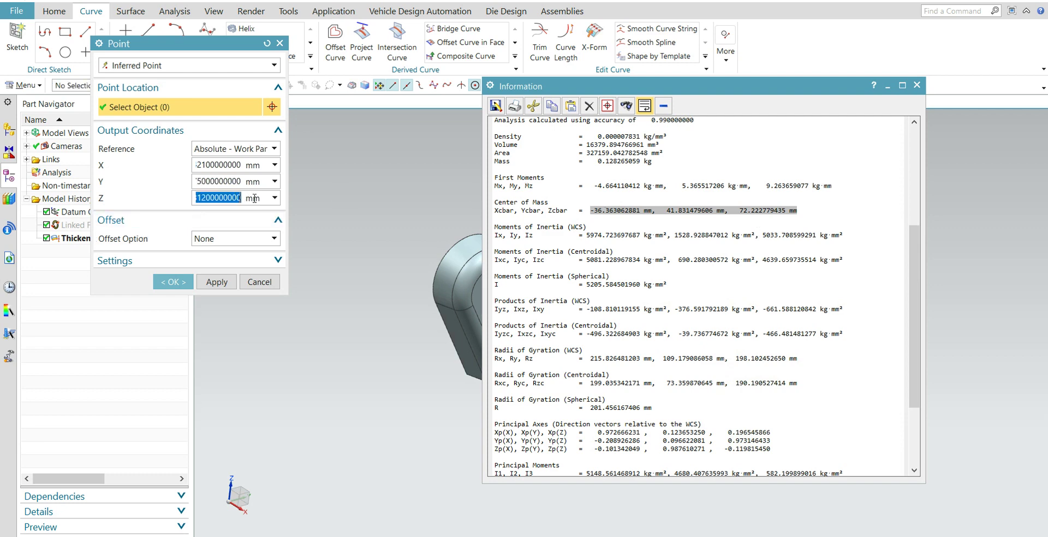
pyautogui.write('72.222')
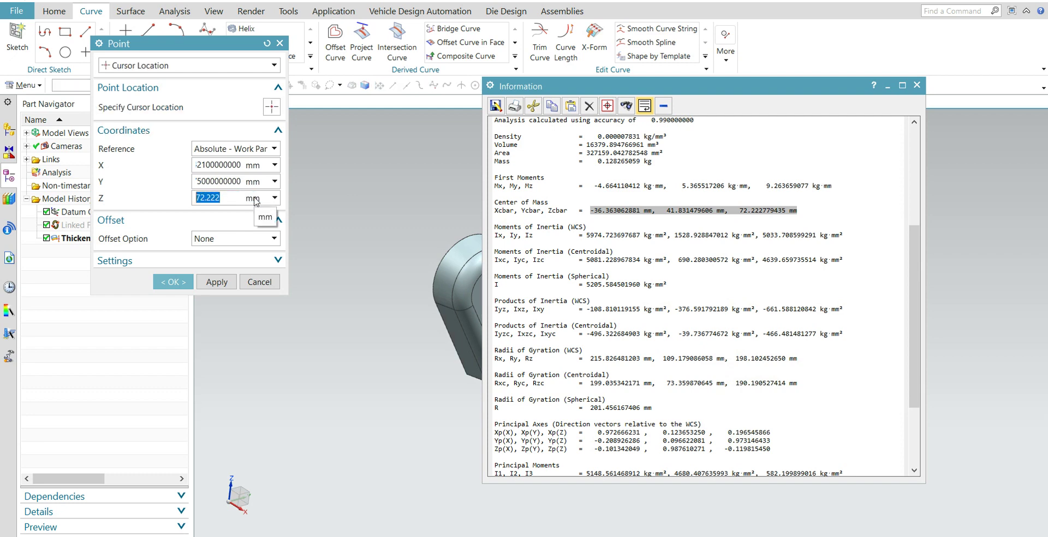
pyautogui.click(173, 281)
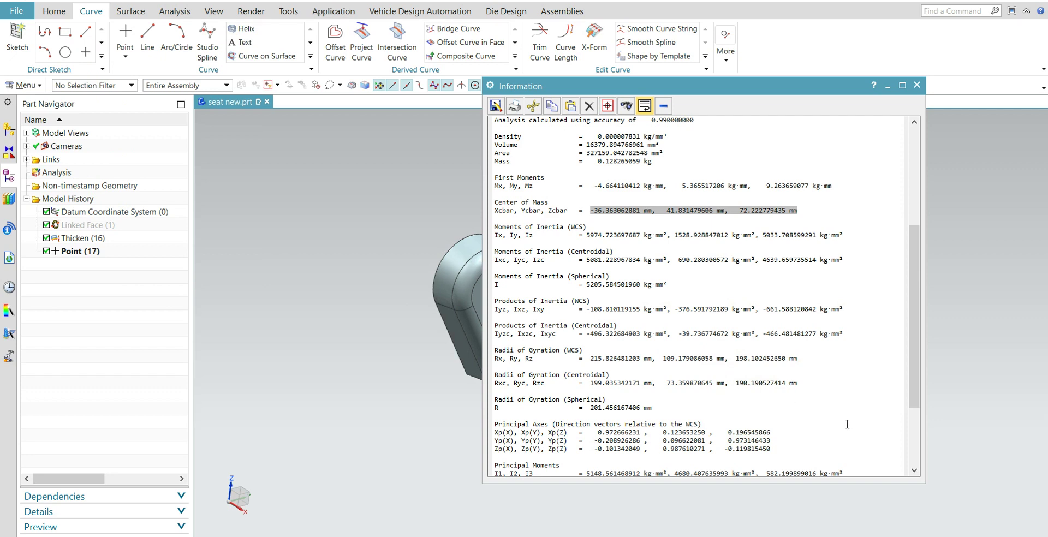
# - Close the mass properties listing and review the new point's position and coordinates on the seat panel
pyautogui.click(917, 85)
pyautogui.moveTo(664, 385); pyautogui.dragTo(647, 349, button='middle')
pyautogui.click(603, 289)
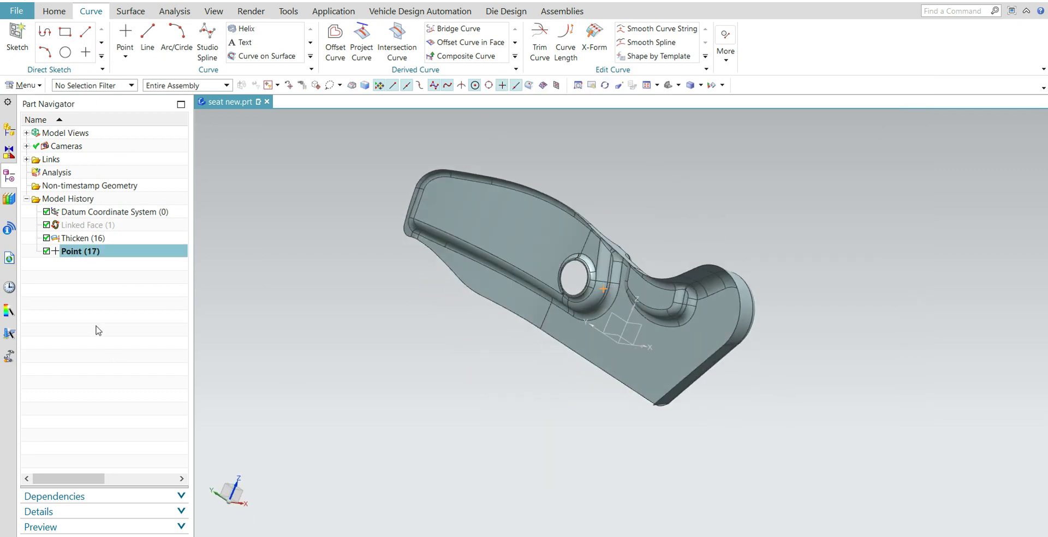
pyautogui.doubleClick(78, 252)
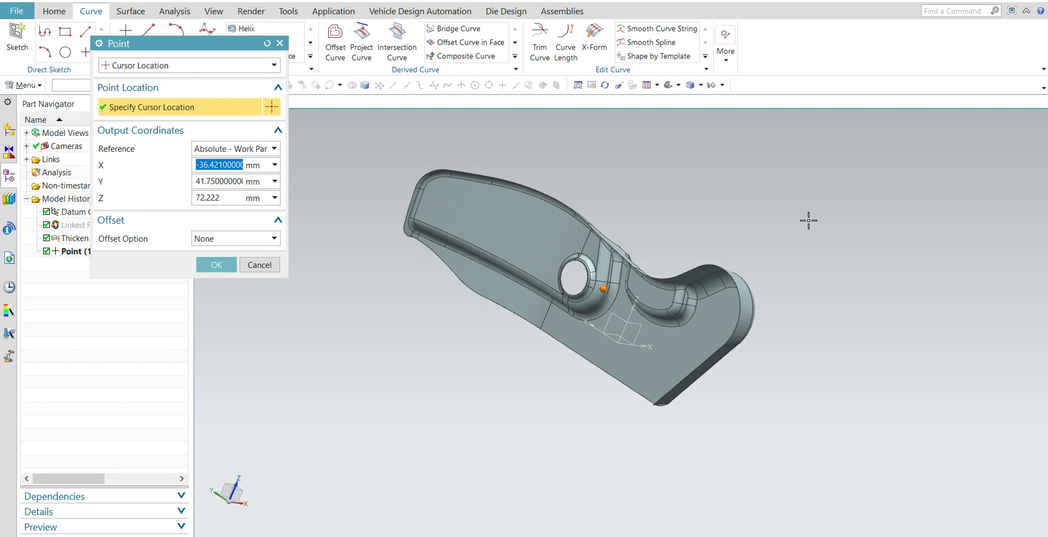
pyautogui.press('Escape')
# - Edit the center-of-mass point, making its X coordinate positive at 36.421 mm
pyautogui.moveTo(788, 306); pyautogui.dragTo(608, 289, button='middle')
pyautogui.doubleClick(604, 279)
pyautogui.moveTo(851, 285); pyautogui.dragTo(681, 372, button='middle')
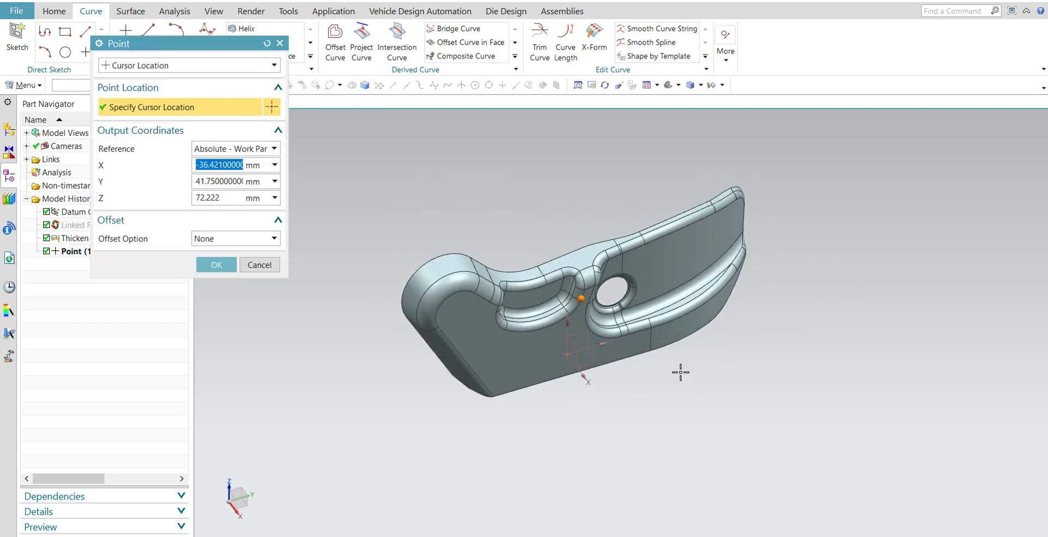
pyautogui.click(201, 165)
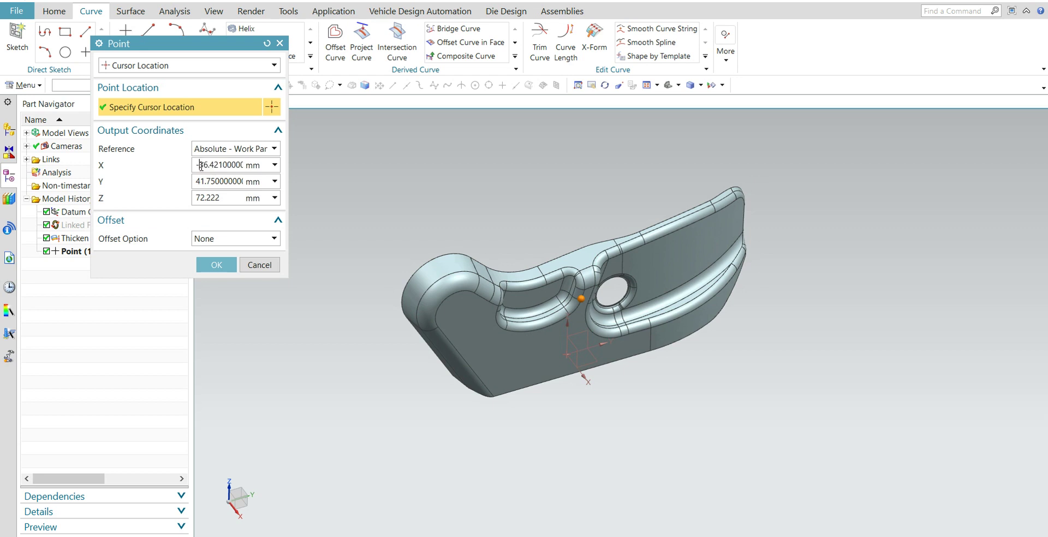
pyautogui.press('BackSpace')
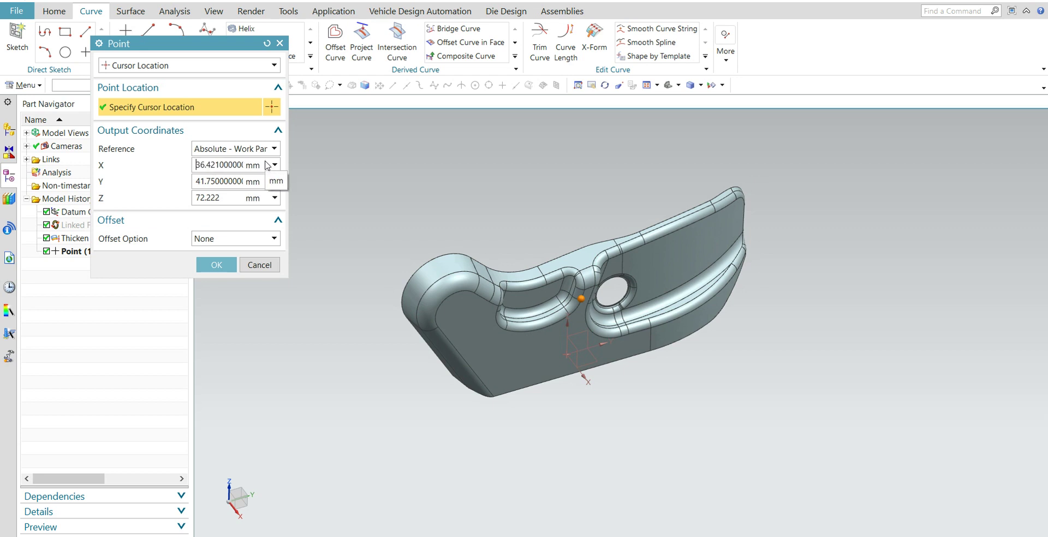
pyautogui.press('Return')
pyautogui.click(216, 265)
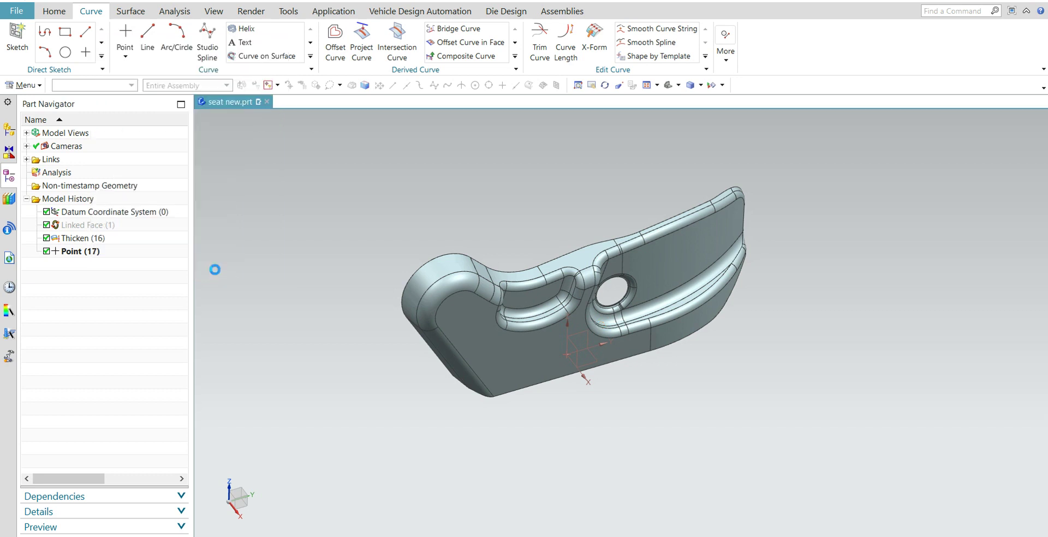
# - Delete the Thicken feature and show the hidden Linked Face surface of the seat panel again
pyautogui.moveTo(624, 367); pyautogui.dragTo(576, 399, button='middle')
pyautogui.moveTo(795, 351)
pyautogui.mouseDown(button='middle')
pyautogui.moveTo(807, 327)
pyautogui.moveTo(811, 343)
pyautogui.moveTo(787, 342)
pyautogui.mouseUp(button='middle')
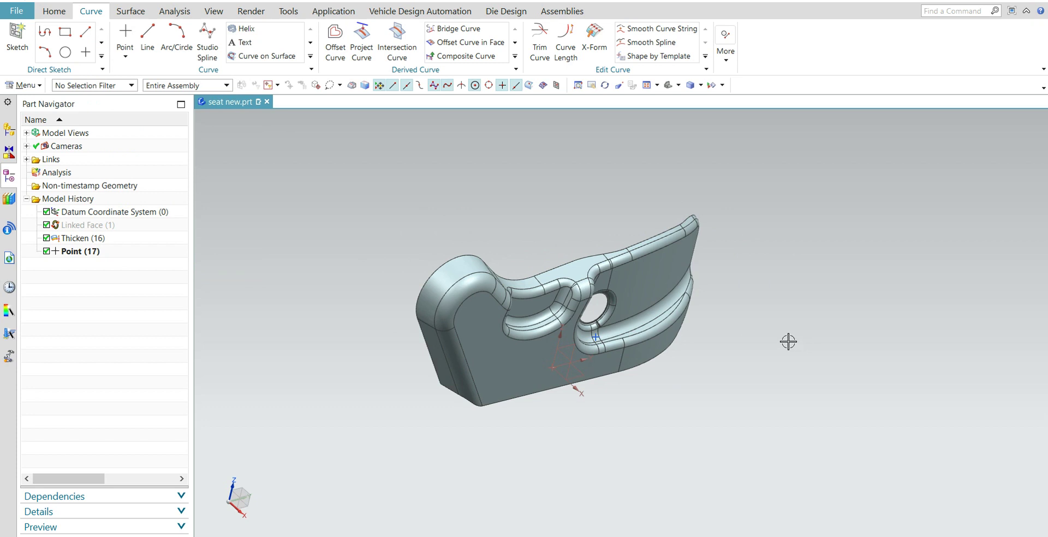
pyautogui.click(88, 241)
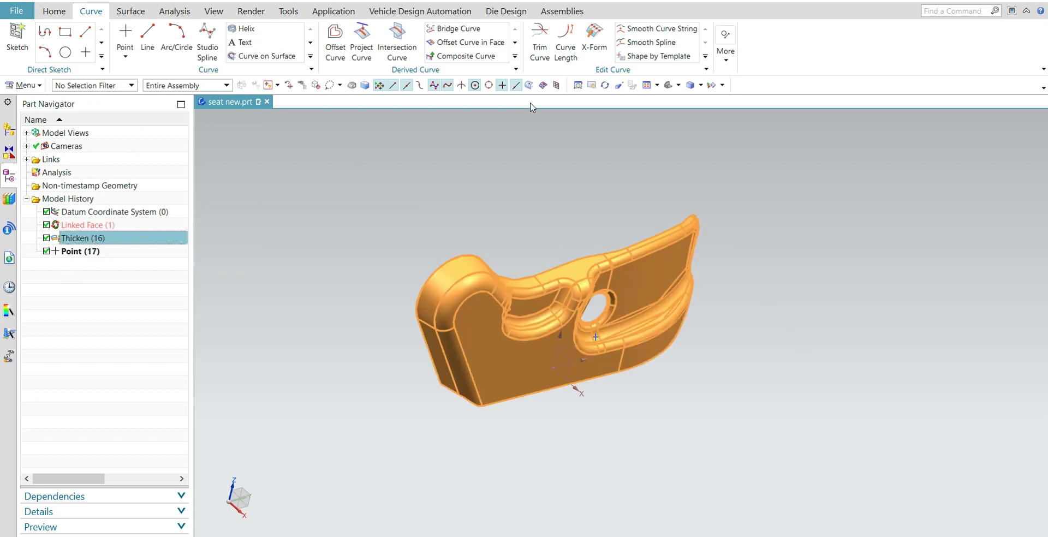
pyautogui.press('Delete')
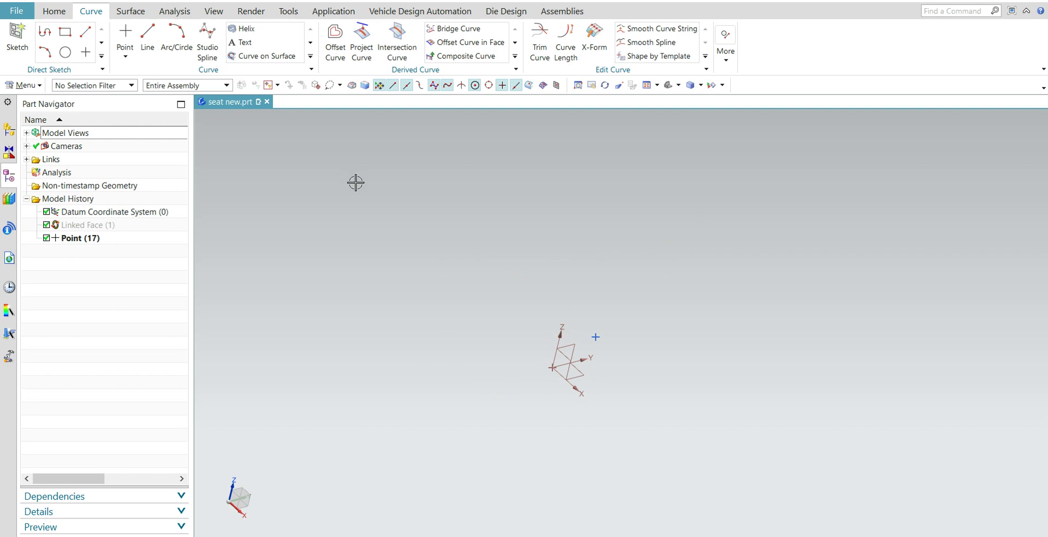
pyautogui.rightClick(80, 225)
pyautogui.click(101, 234)
pyautogui.moveTo(632, 379)
pyautogui.mouseDown(button='middle')
pyautogui.moveTo(607, 386)
pyautogui.moveTo(603, 366)
pyautogui.moveTo(603, 378)
pyautogui.moveTo(615, 377)
pyautogui.mouseUp(button='middle')
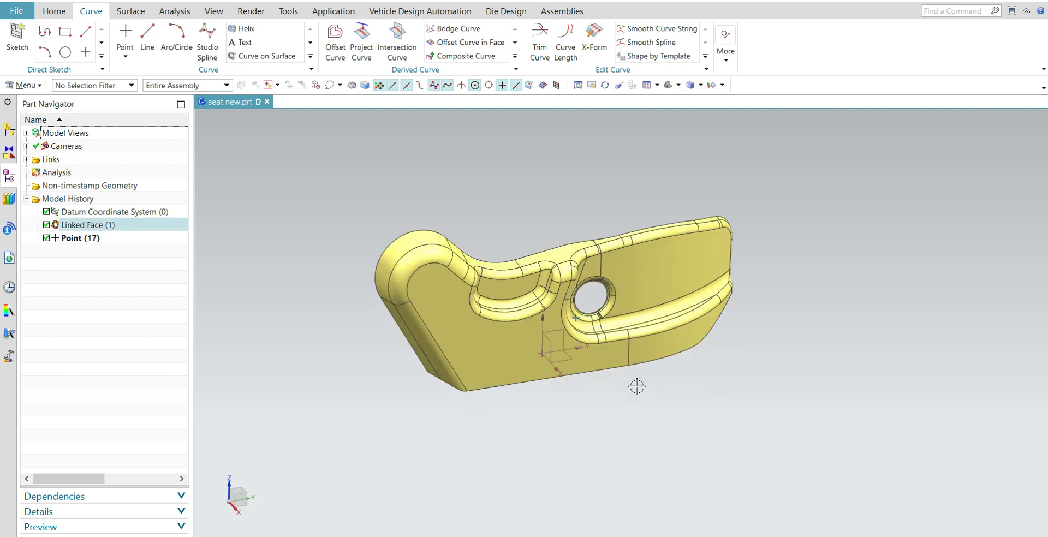
# - Turn the seat panel nearly side-on and create a View Plane datum plane parallel to that view
pyautogui.moveTo(608, 416); pyautogui.dragTo(562, 390, button='middle')
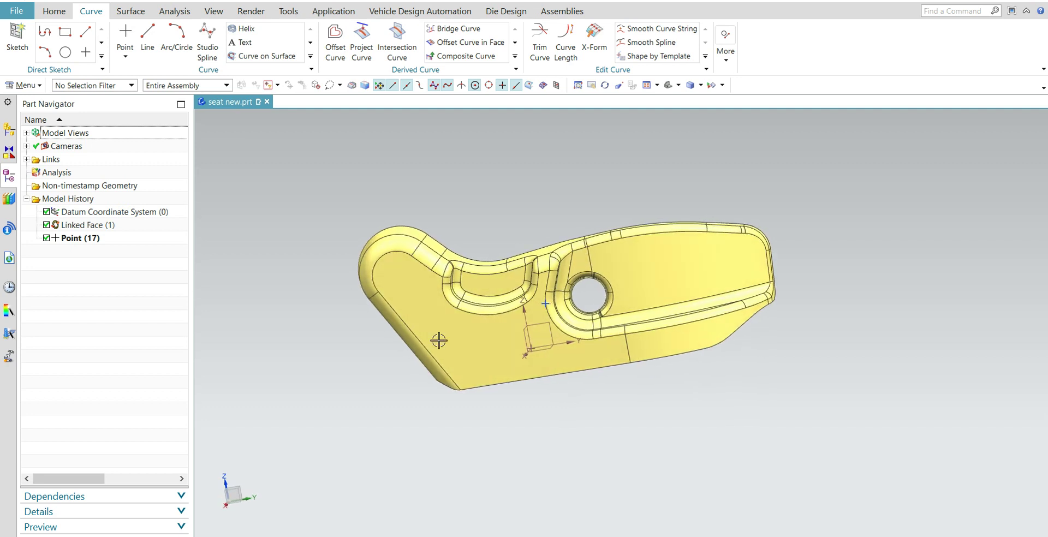
pyautogui.click(144, 13)
pyautogui.click(100, 15)
pyautogui.click(57, 11)
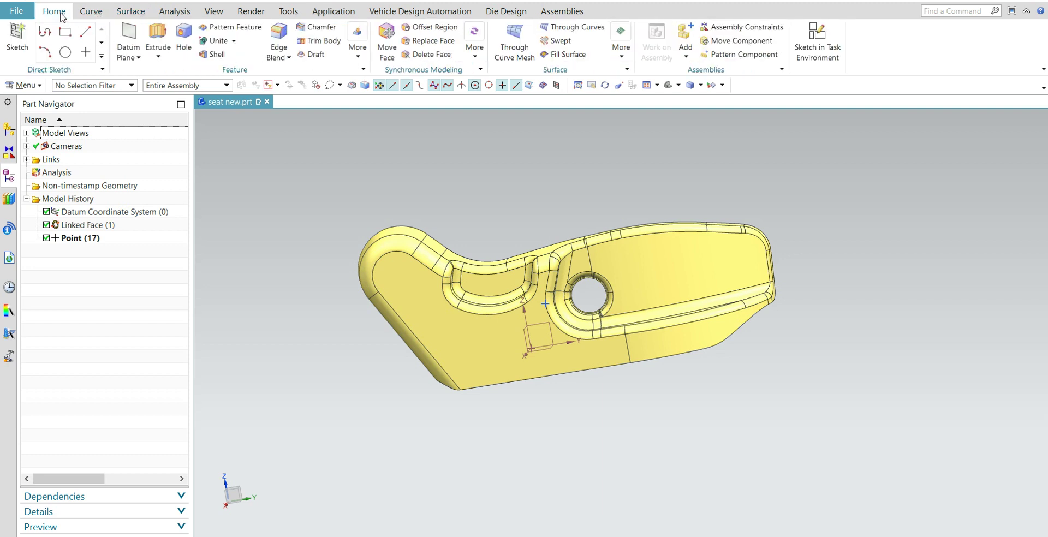
pyautogui.click(132, 56)
pyautogui.click(138, 72)
pyautogui.click(147, 65)
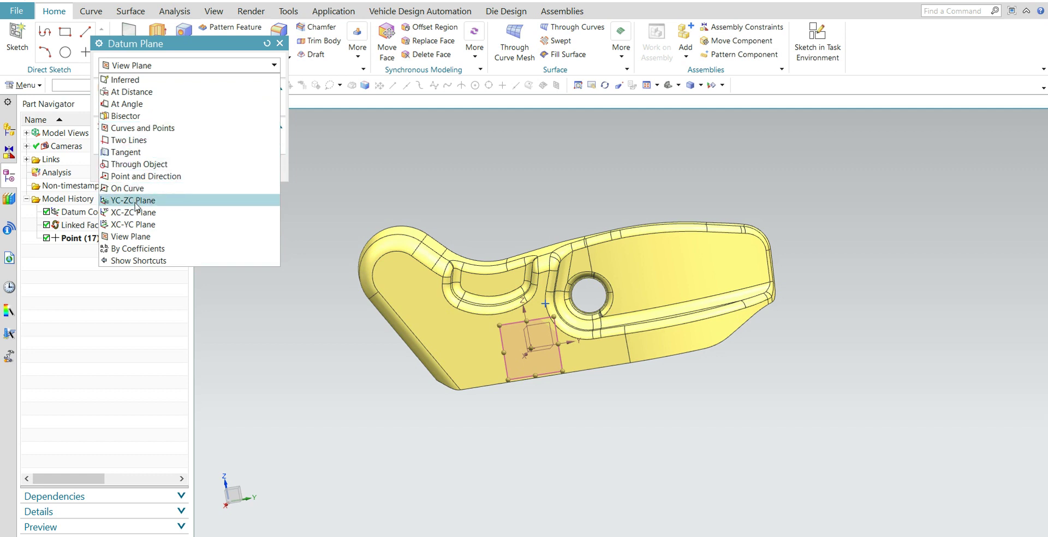
pyautogui.click(131, 236)
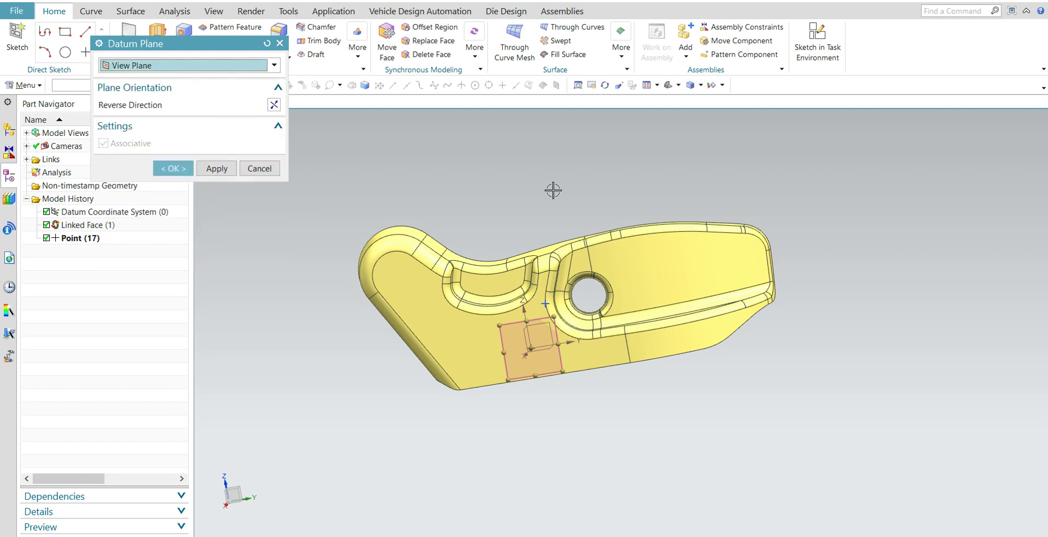
pyautogui.click(169, 169)
# - Inspect the new datum plane's orientation relative to the seat panel from a different angle
pyautogui.scroll(1, 626, 430)
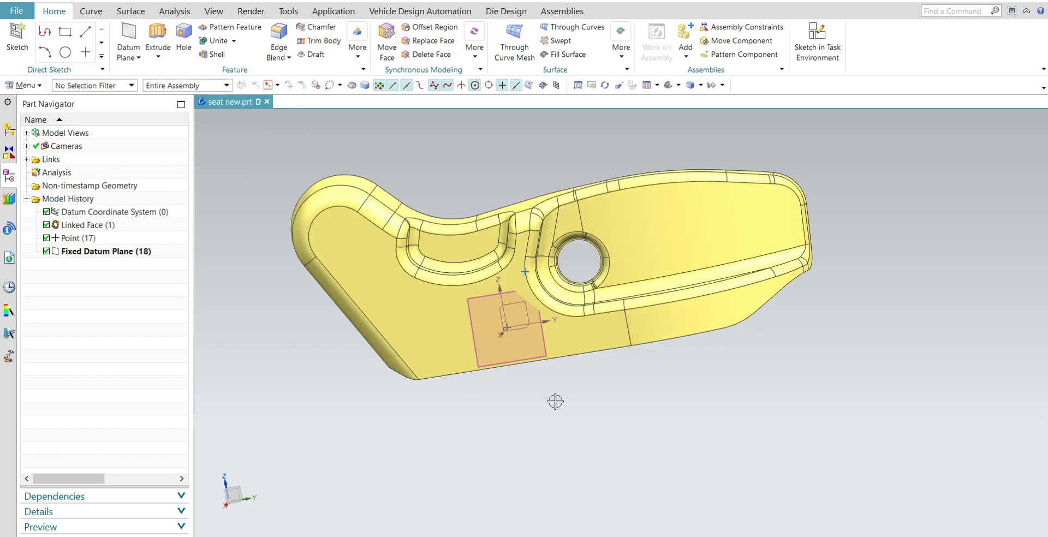
pyautogui.click(540, 344)
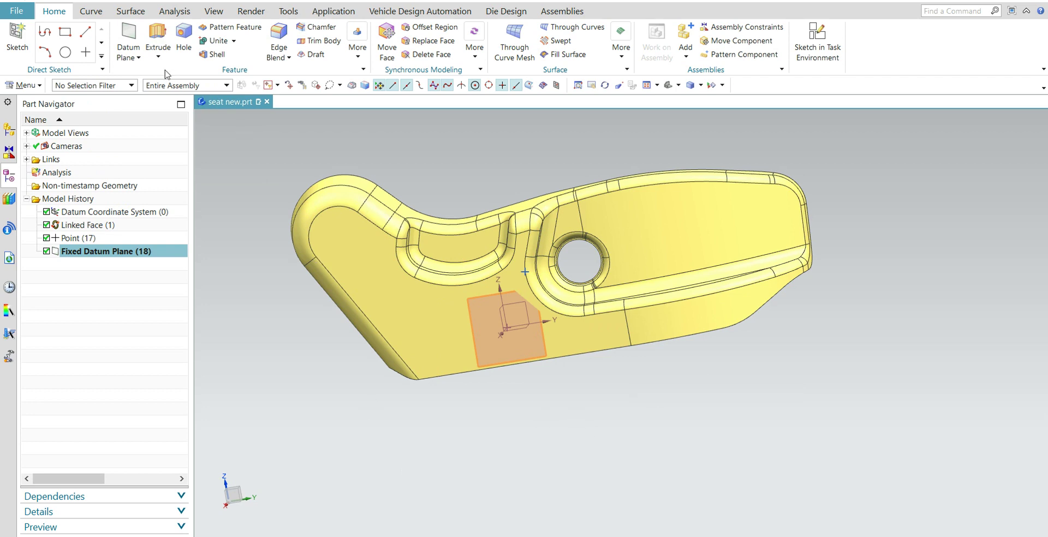
pyautogui.moveTo(540, 230); pyautogui.dragTo(603, 240, button='middle')
pyautogui.click(704, 404)
pyautogui.moveTo(637, 405); pyautogui.dragTo(635, 387, button='middle')
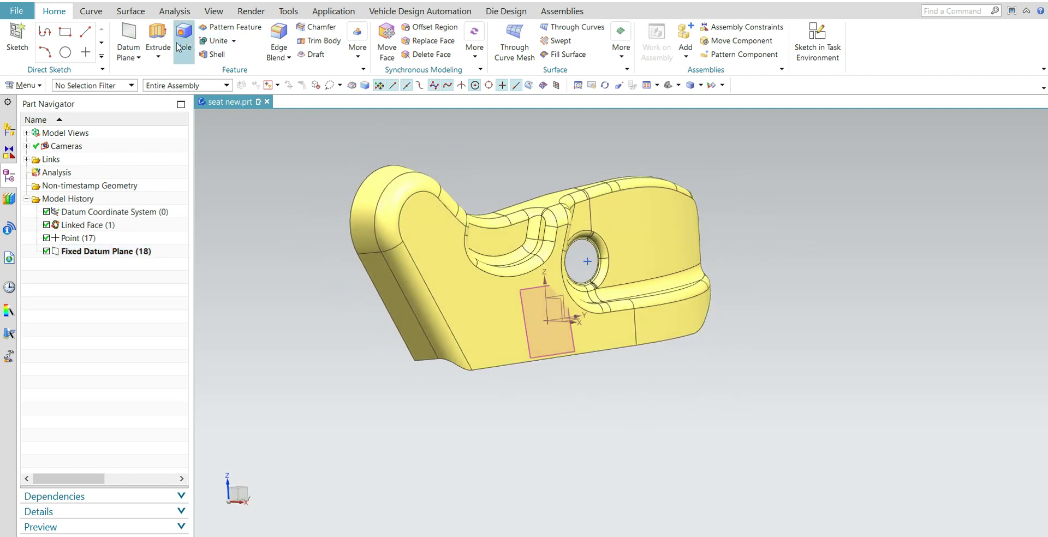
# - Create a second View Plane datum plane from a differently rotated view of the panel and delete it again
pyautogui.click(129, 41)
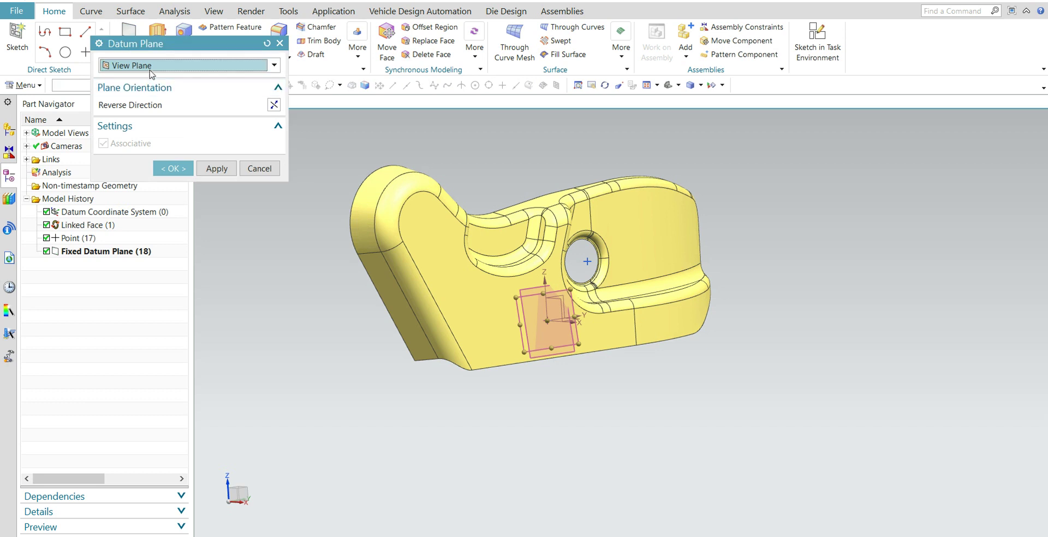
pyautogui.click(281, 44)
pyautogui.click(138, 57)
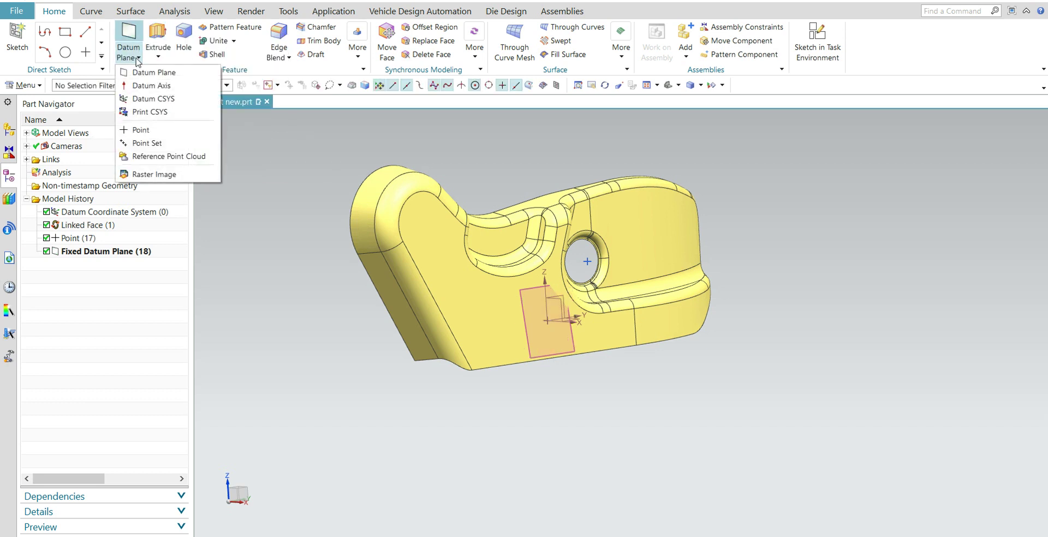
pyautogui.click(133, 58)
pyautogui.click(133, 58)
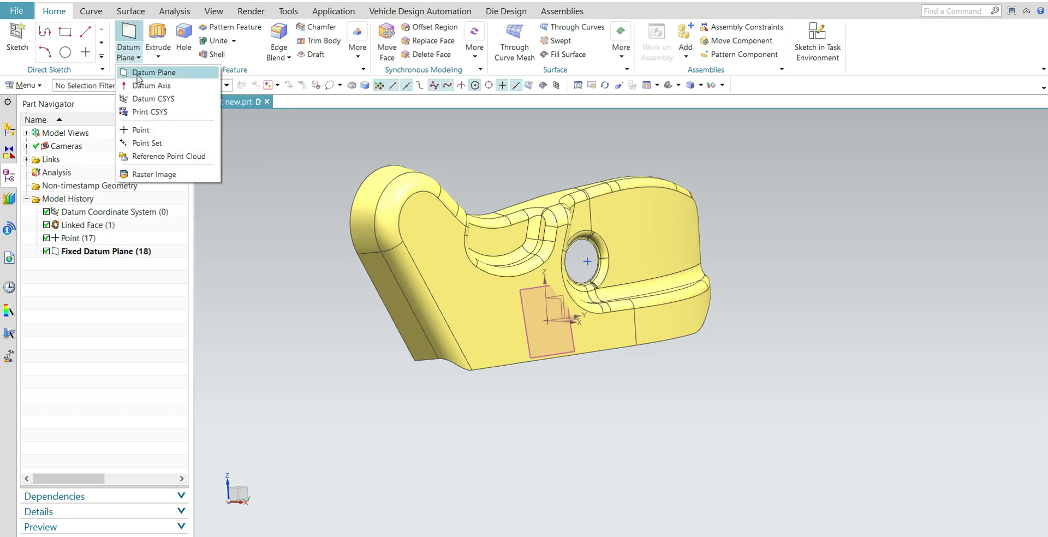
pyautogui.click(137, 71)
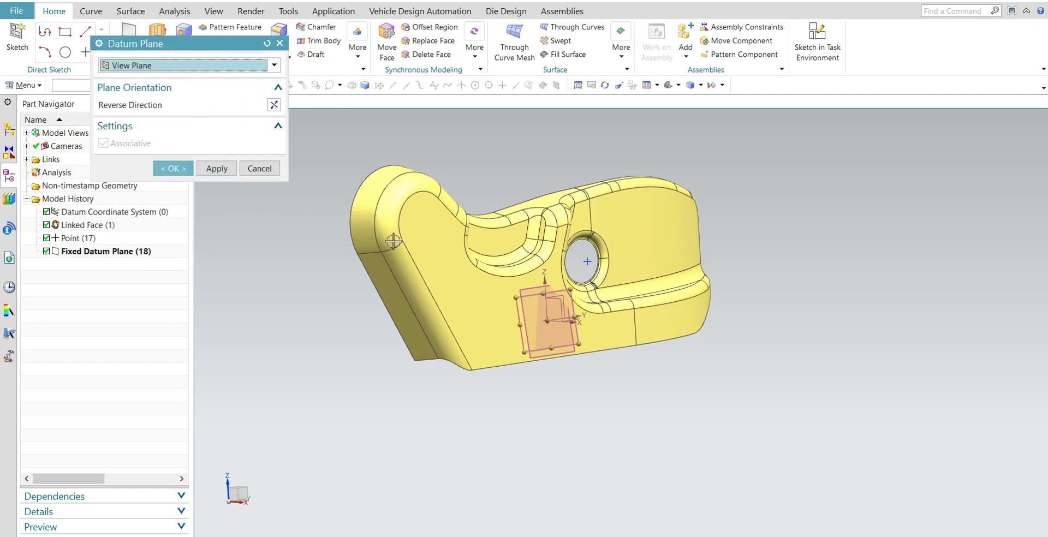
pyautogui.moveTo(537, 387); pyautogui.dragTo(457, 424, button='middle')
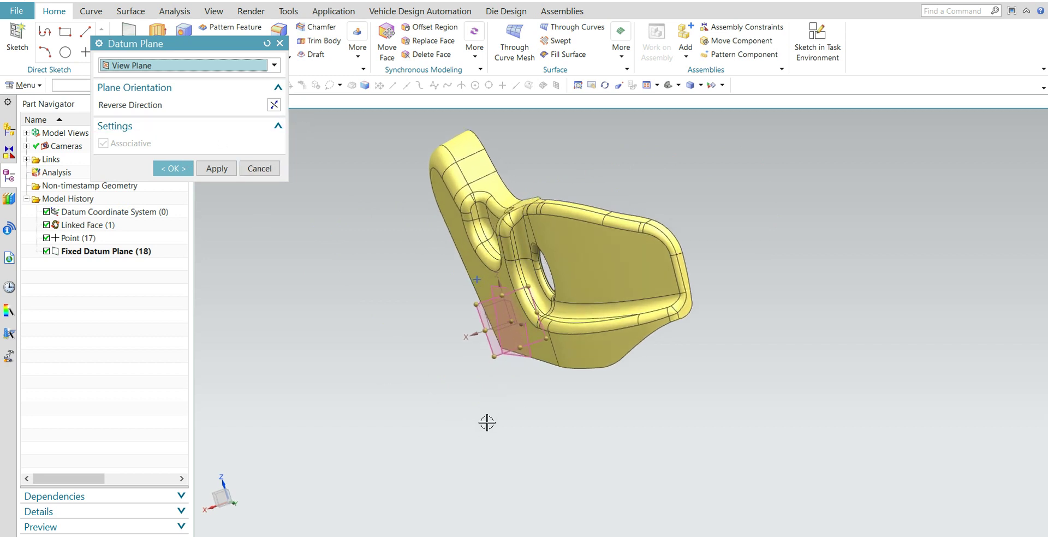
pyautogui.moveTo(496, 420); pyautogui.dragTo(586, 438, button='middle')
pyautogui.middleClick(600, 441)
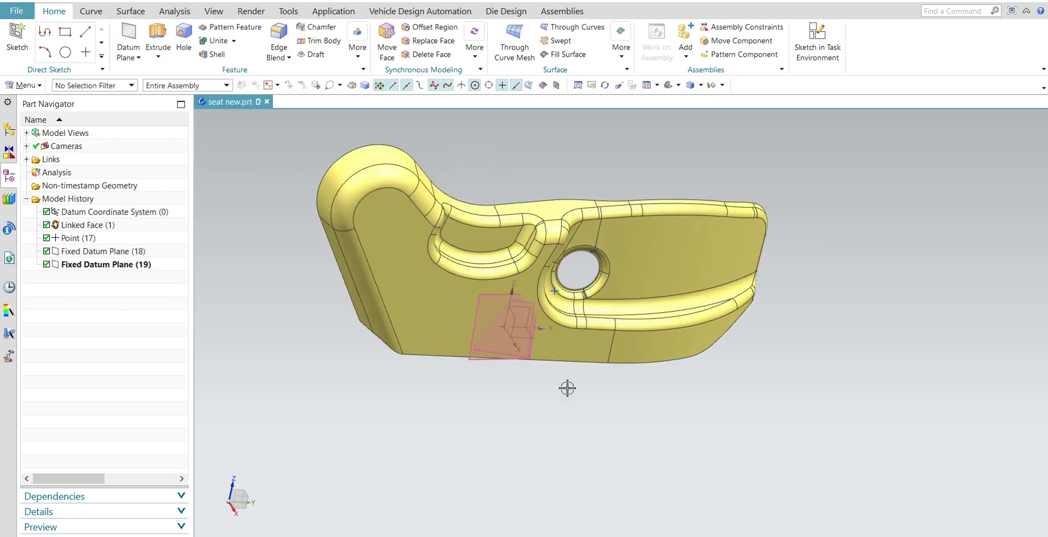
pyautogui.click(109, 267)
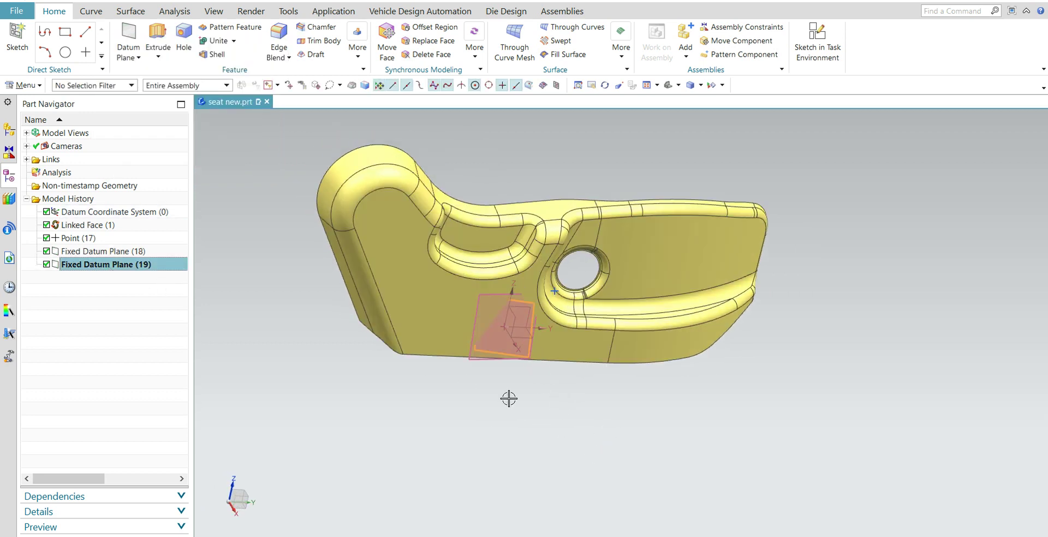
pyautogui.press('Delete')
# - View the seat panel square-on to the remaining fixed datum plane and inspect its outline from that direction
pyautogui.moveTo(542, 398); pyautogui.dragTo(493, 364, button='middle')
pyautogui.click(494, 360)
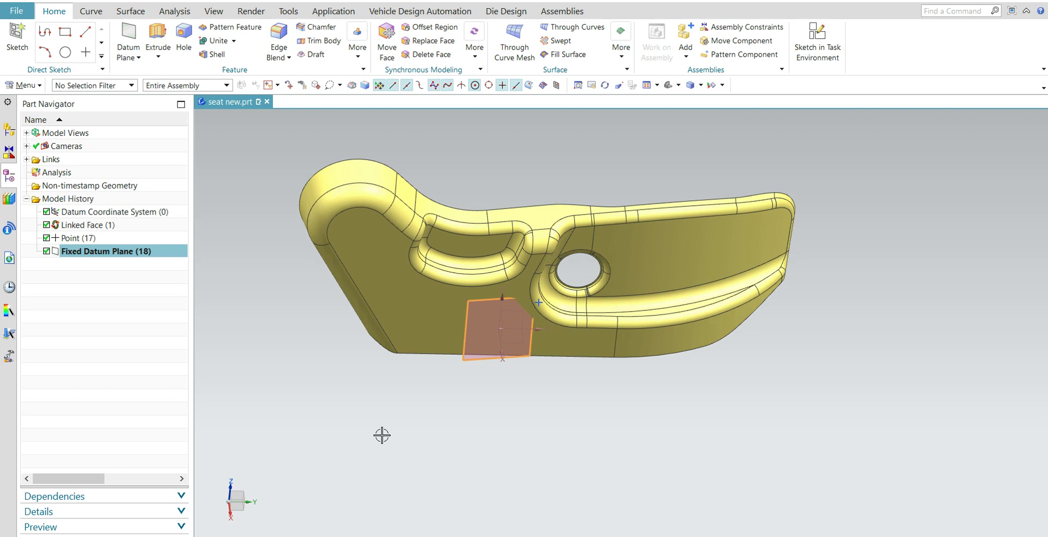
pyautogui.press('F8')
pyautogui.scroll(3, 274, 262)
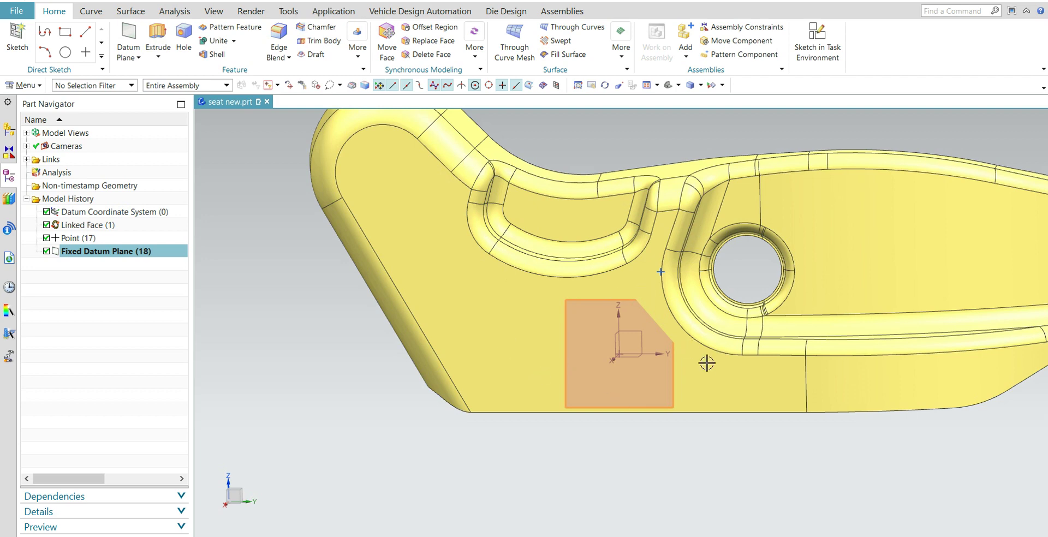
pyautogui.keyDown('shift'); pyautogui.moveTo(354, 295); pyautogui.dragTo(356, 365, button='middle'); pyautogui.keyUp('shift')
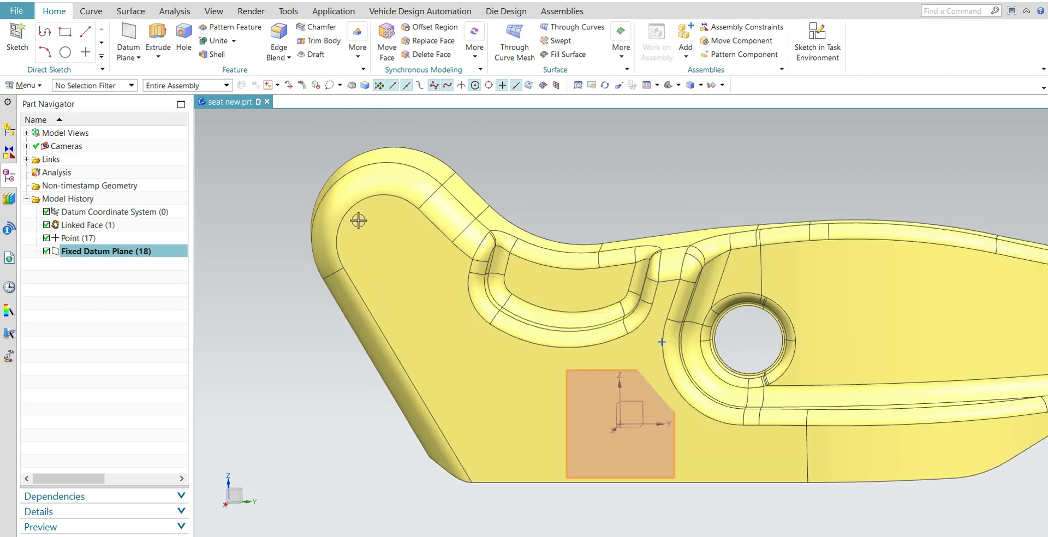
pyautogui.scroll(-4, 349, 303)
pyautogui.moveTo(519, 437)
pyautogui.mouseDown(button='middle')
pyautogui.moveTo(547, 461)
pyautogui.moveTo(502, 433)
pyautogui.mouseUp(button='middle')
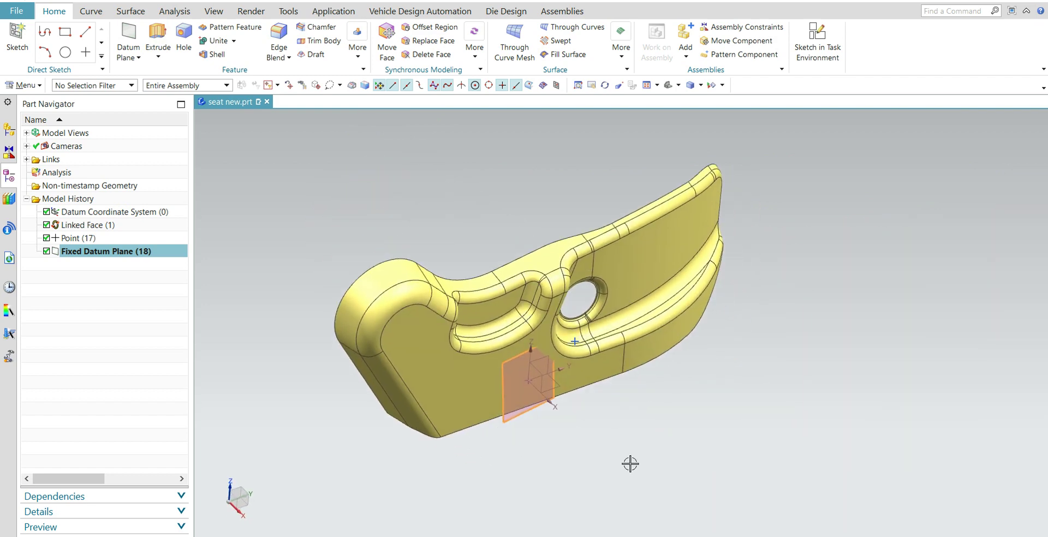
pyautogui.click(90, 11)
pyautogui.click(146, 36)
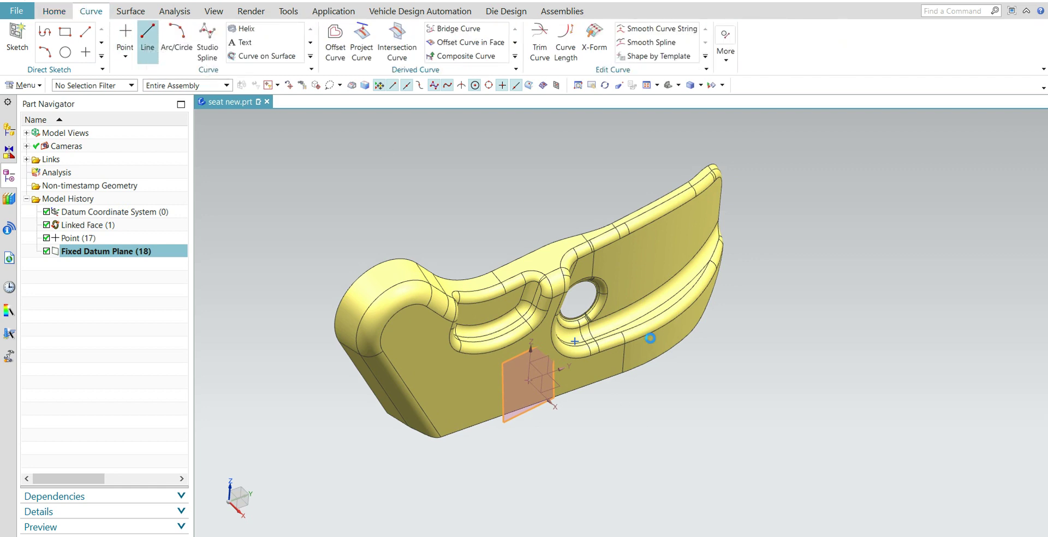
pyautogui.moveTo(592, 421)
pyautogui.mouseDown(button='middle')
pyautogui.moveTo(622, 429)
pyautogui.moveTo(596, 420)
pyautogui.mouseUp(button='middle')
pyautogui.click(581, 325)
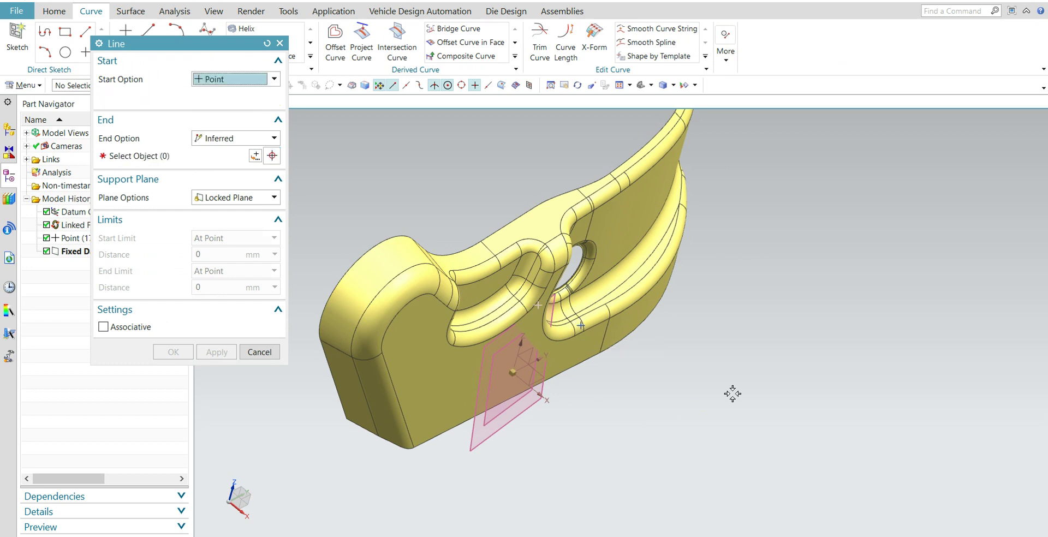
pyautogui.click(279, 44)
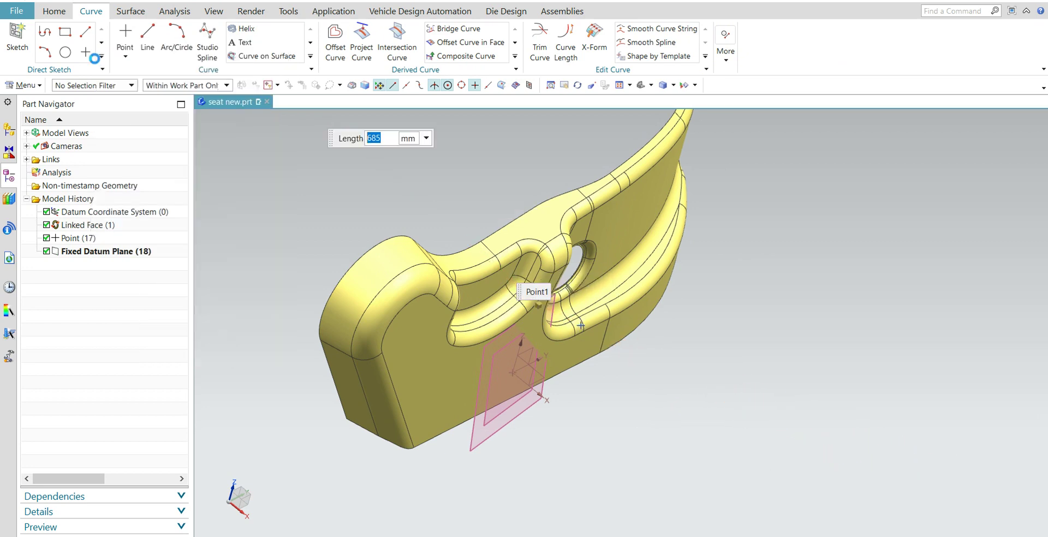
# - Create a line through the center-of-mass point, normal to the fixed datum plane, with its start limit at -260 mm
pyautogui.click(148, 38)
pyautogui.moveTo(815, 458); pyautogui.dragTo(675, 487, button='middle')
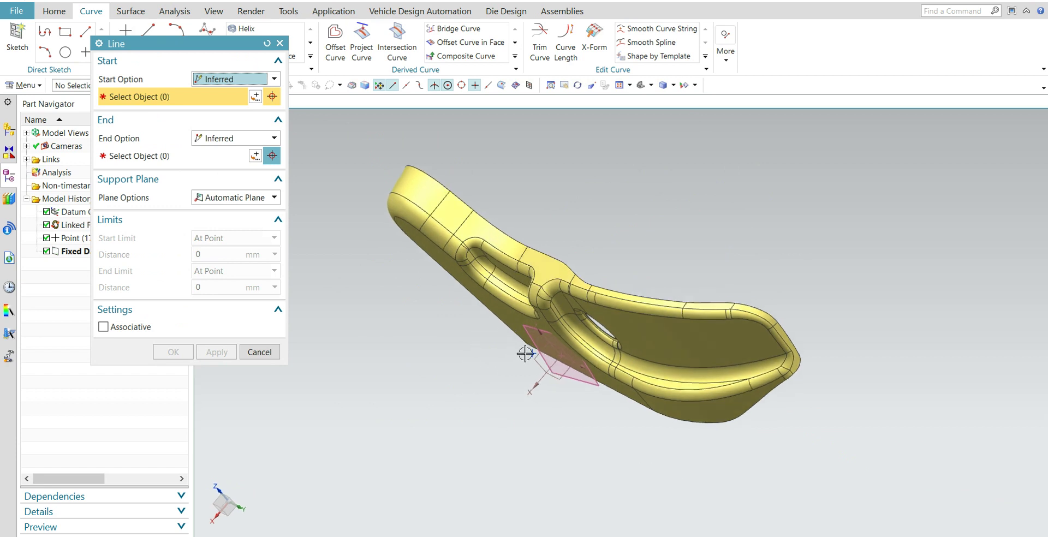
pyautogui.click(529, 354)
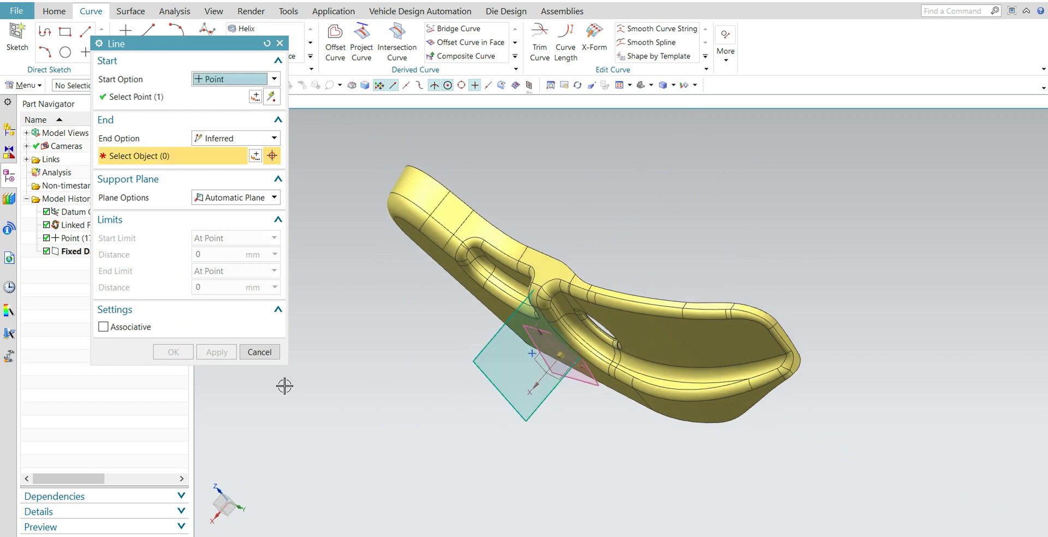
pyautogui.click(207, 138)
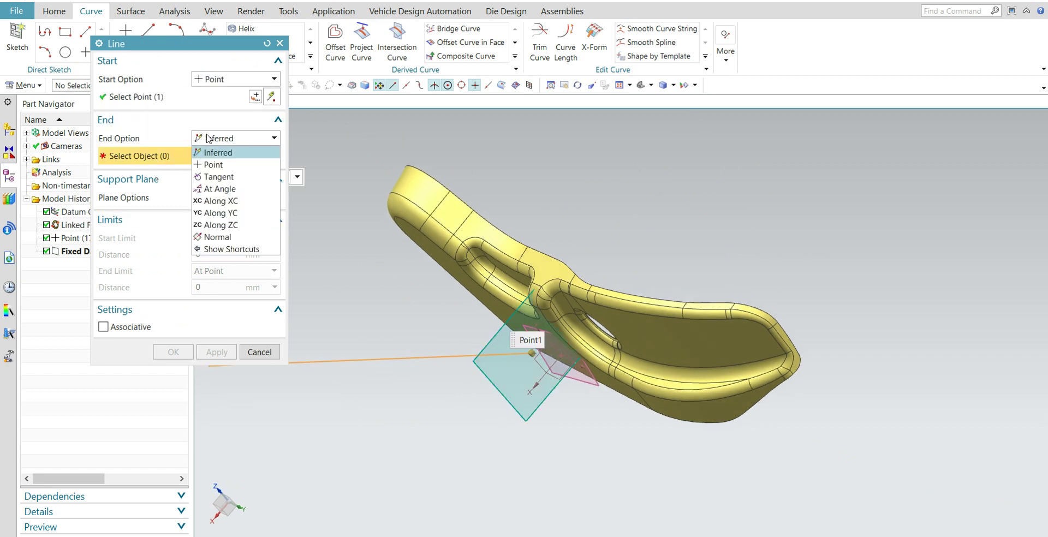
pyautogui.click(219, 237)
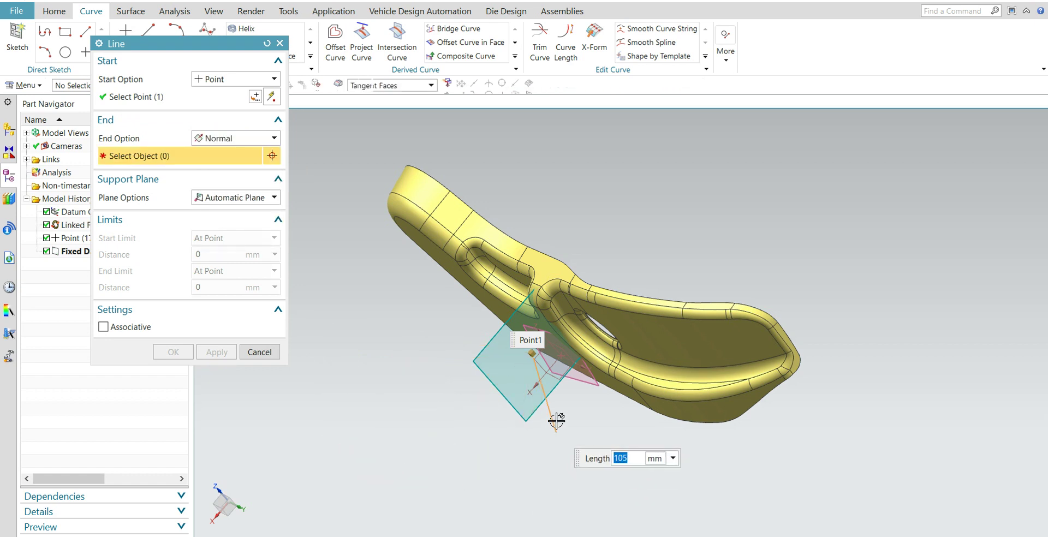
pyautogui.click(584, 384)
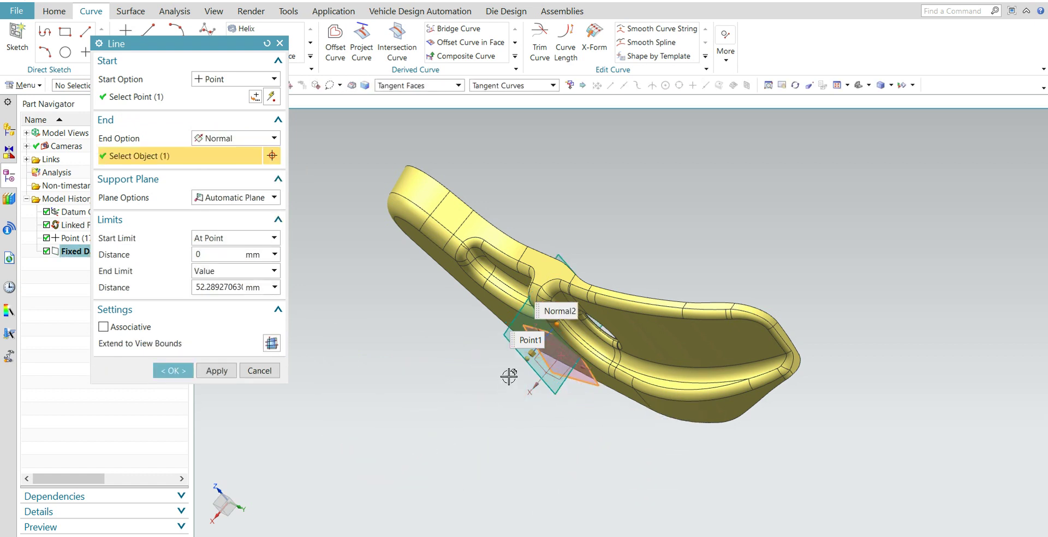
pyautogui.moveTo(467, 409); pyautogui.dragTo(378, 480)
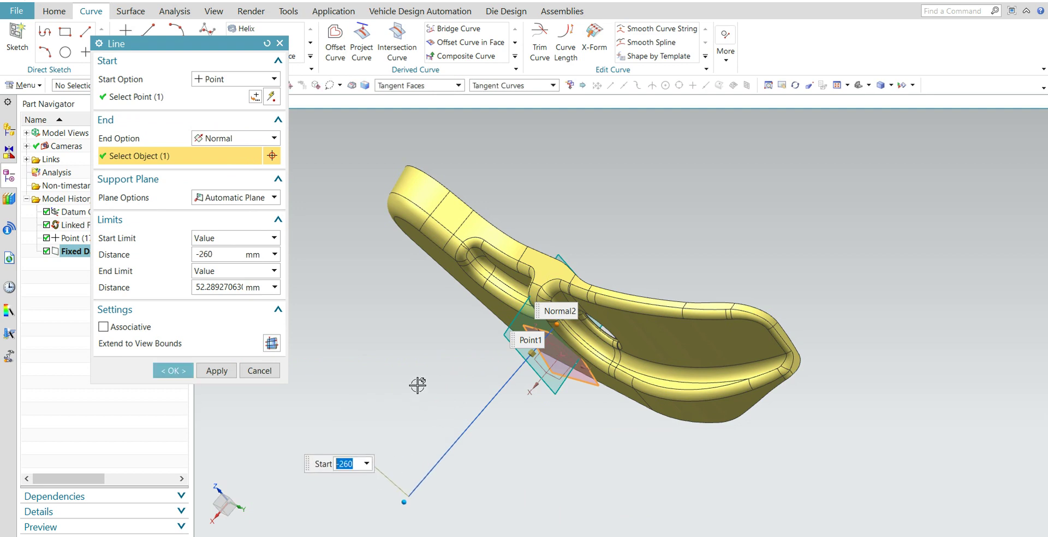
pyautogui.moveTo(417, 386); pyautogui.dragTo(442, 358, button='middle')
pyautogui.middleClick(442, 358)
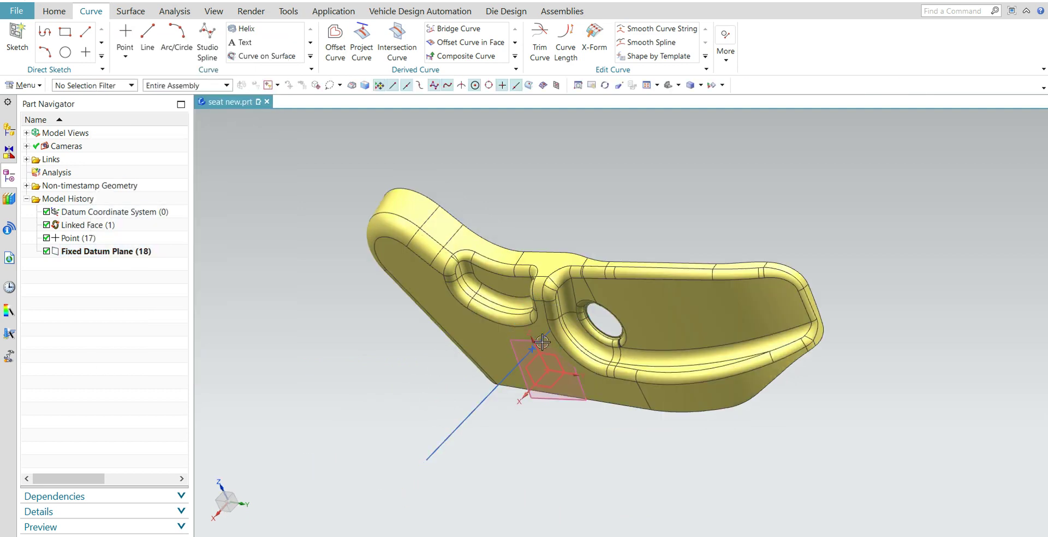
# - Edit the line and shorten it by setting its end limit to 185 mm from the start point
pyautogui.click(495, 389)
pyautogui.press('Escape')
pyautogui.doubleClick(510, 384)
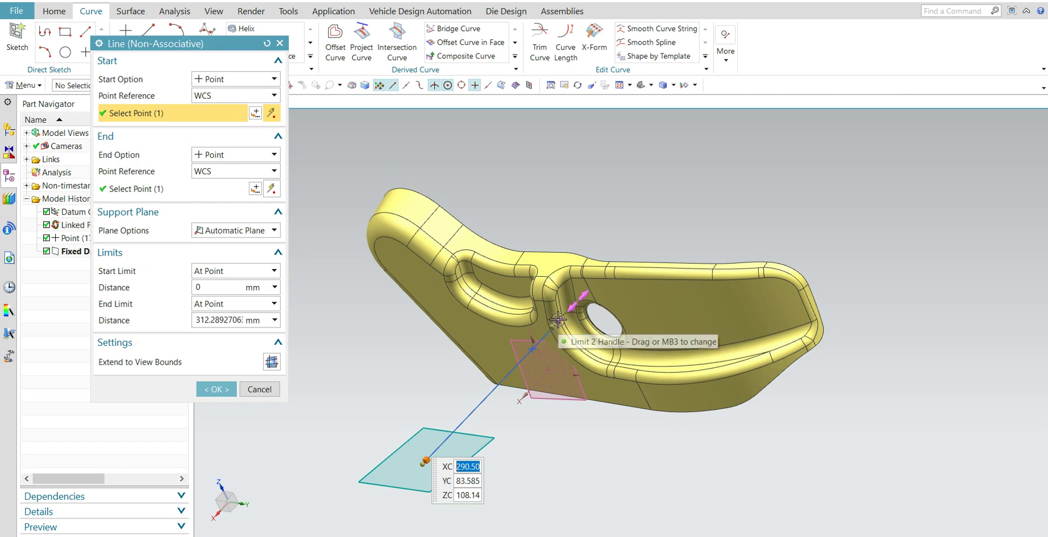
pyautogui.moveTo(558, 320); pyautogui.dragTo(504, 377)
pyautogui.click(217, 389)
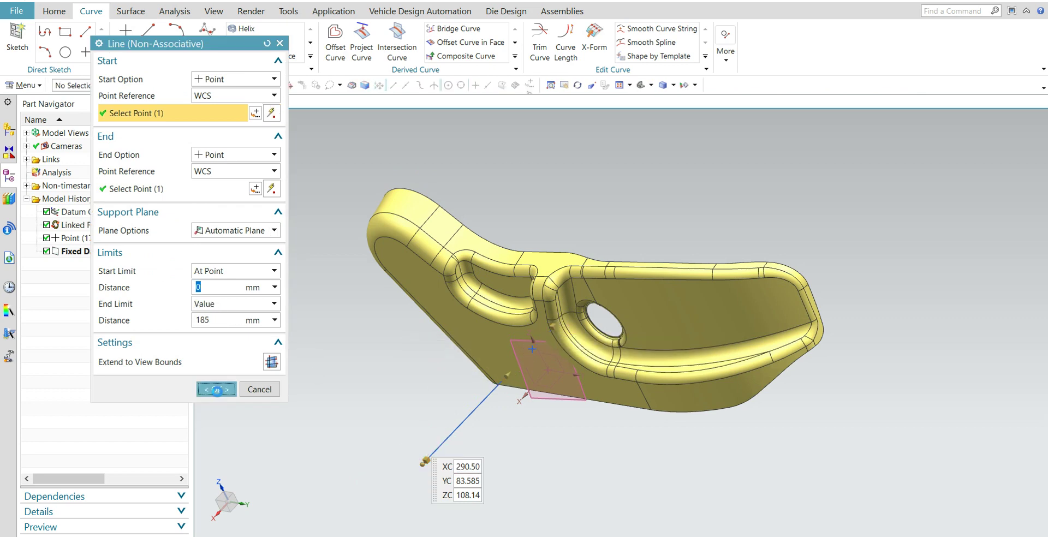
# - Run a Draft Analysis on the Linked Face surface using the new line as the draw direction vector
pyautogui.moveTo(442, 416); pyautogui.dragTo(692, 318, button='middle')
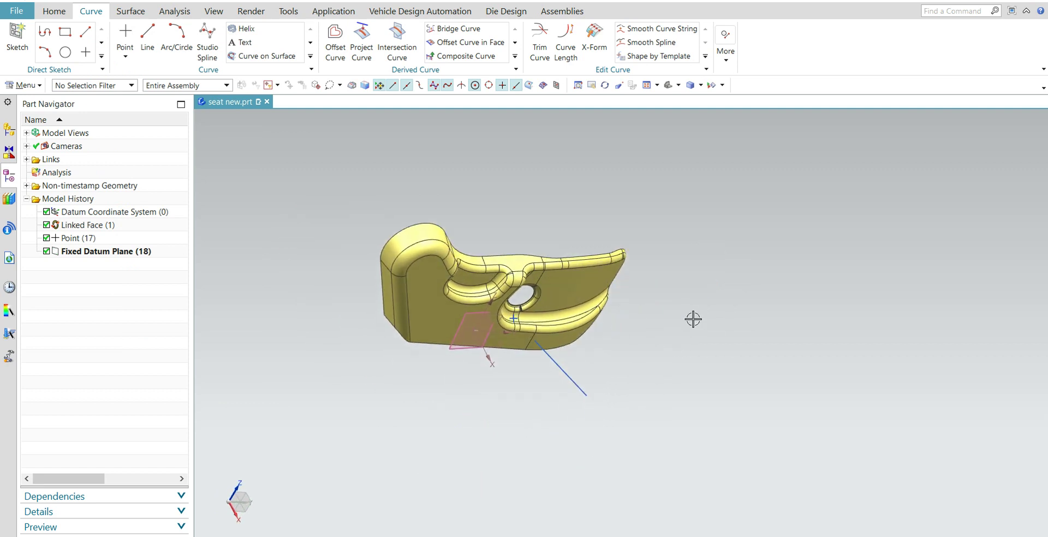
pyautogui.click(179, 15)
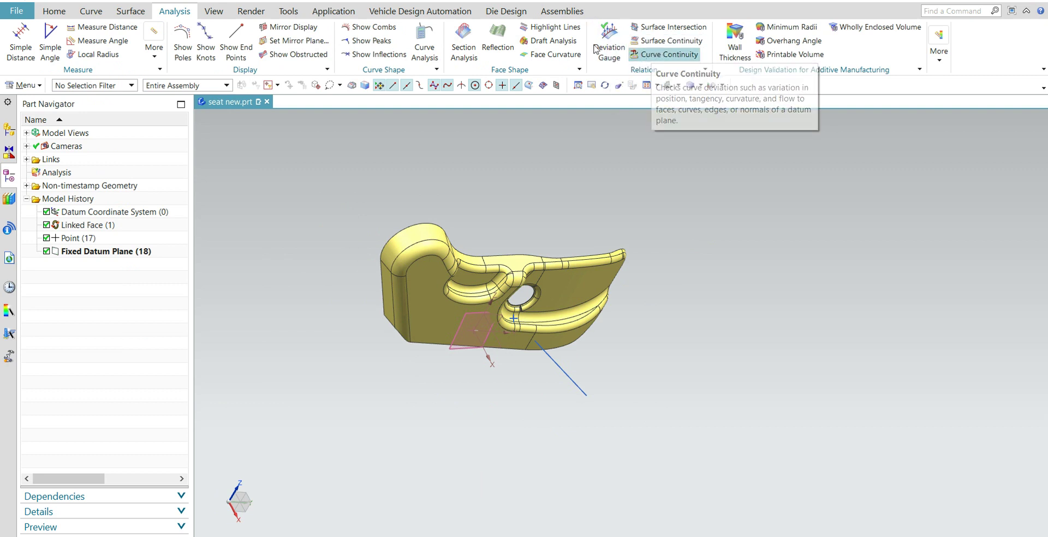
pyautogui.click(553, 40)
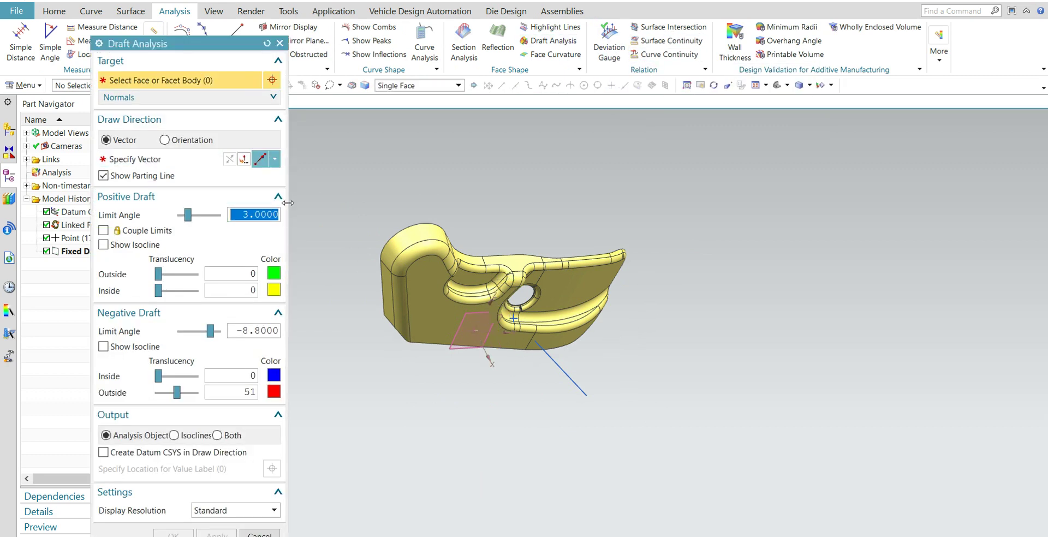
pyautogui.moveTo(155, 46); pyautogui.dragTo(307, 34)
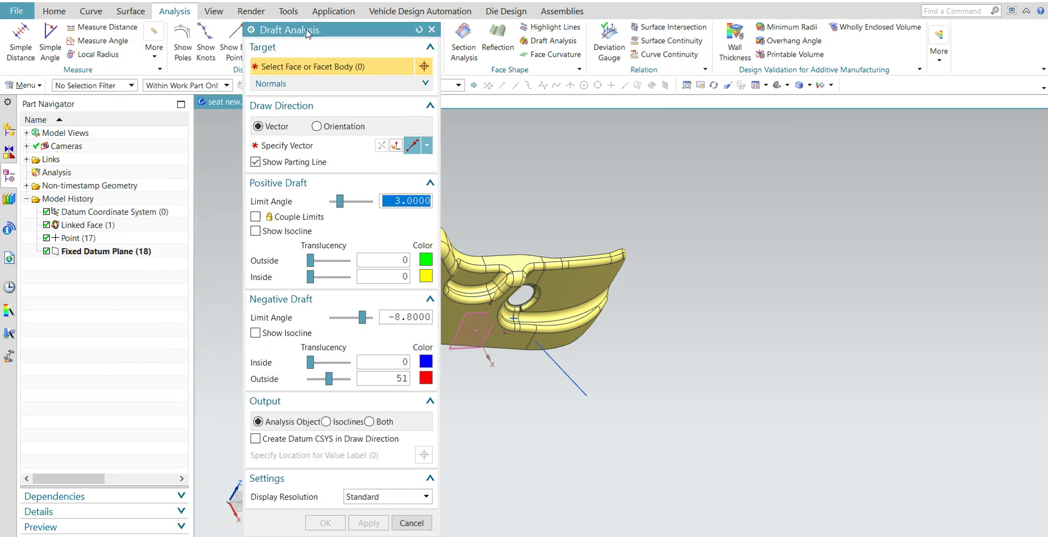
pyautogui.click(78, 226)
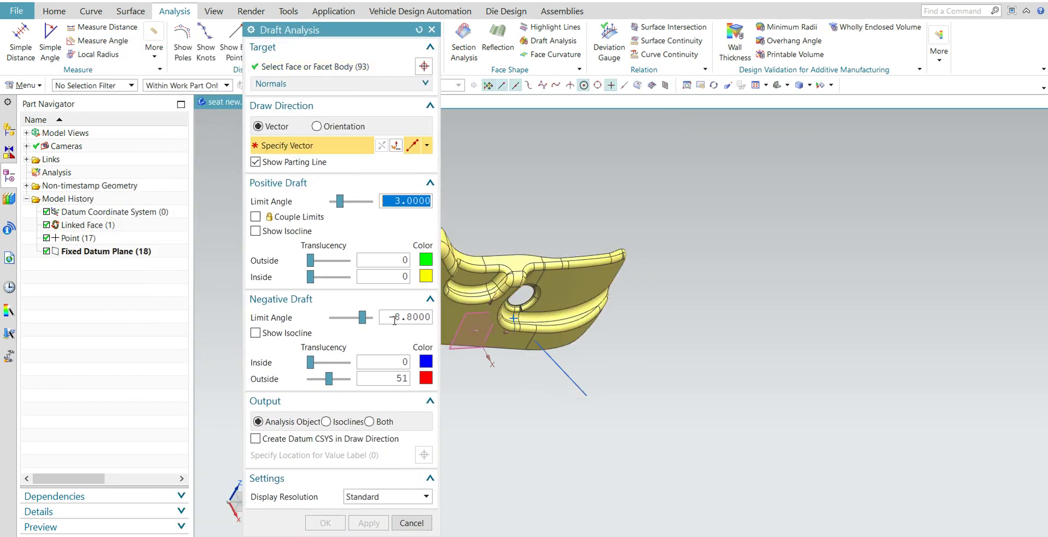
pyautogui.click(536, 347)
pyautogui.moveTo(718, 339); pyautogui.dragTo(612, 435, button='middle')
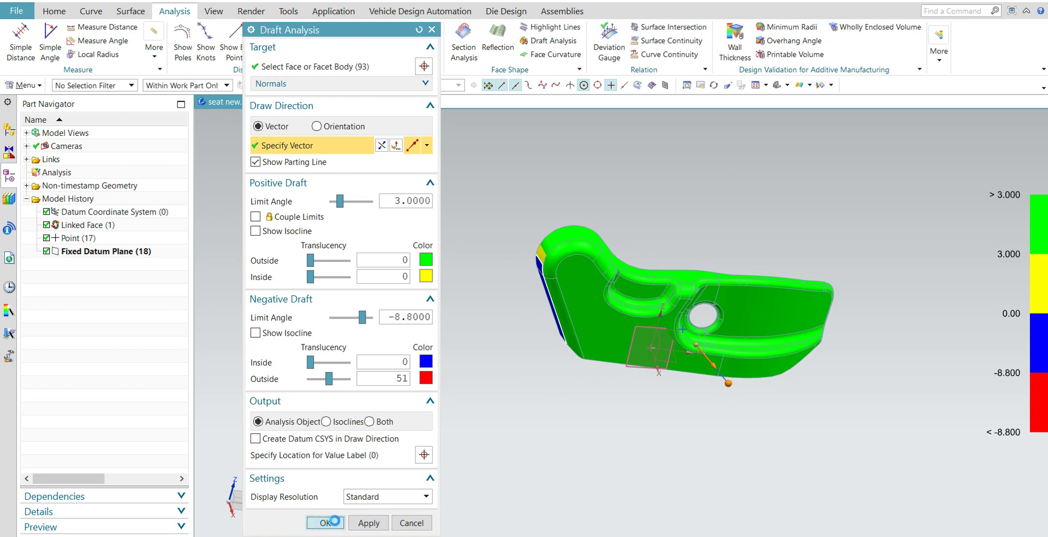
pyautogui.click(325, 523)
# - Examine the draft colours along the panel's sloping end edge at close range and from a turned view
pyautogui.scroll(5, 580, 311)
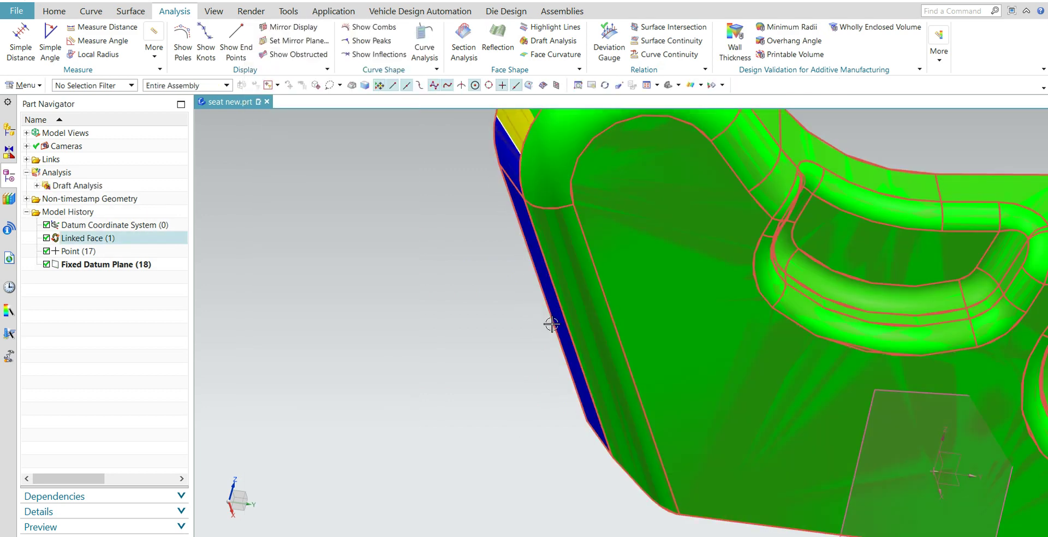
pyautogui.scroll(-5, 545, 320)
pyautogui.moveTo(569, 363); pyautogui.dragTo(607, 462, button='middle')
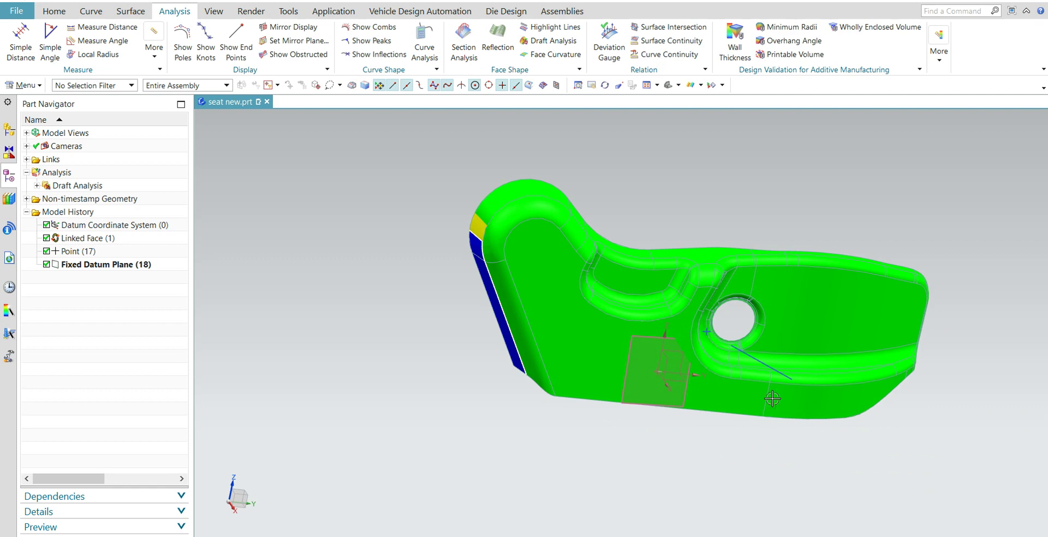
pyautogui.click(773, 370)
pyautogui.click(657, 354)
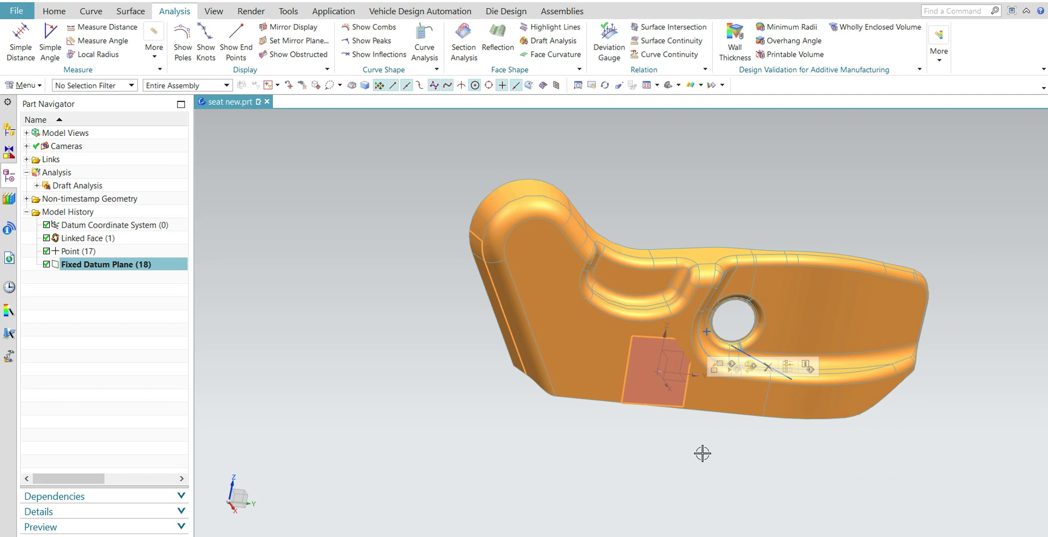
pyautogui.moveTo(703, 453); pyautogui.dragTo(718, 444, button='middle')
pyautogui.moveTo(685, 402); pyautogui.dragTo(698, 468, button='middle')
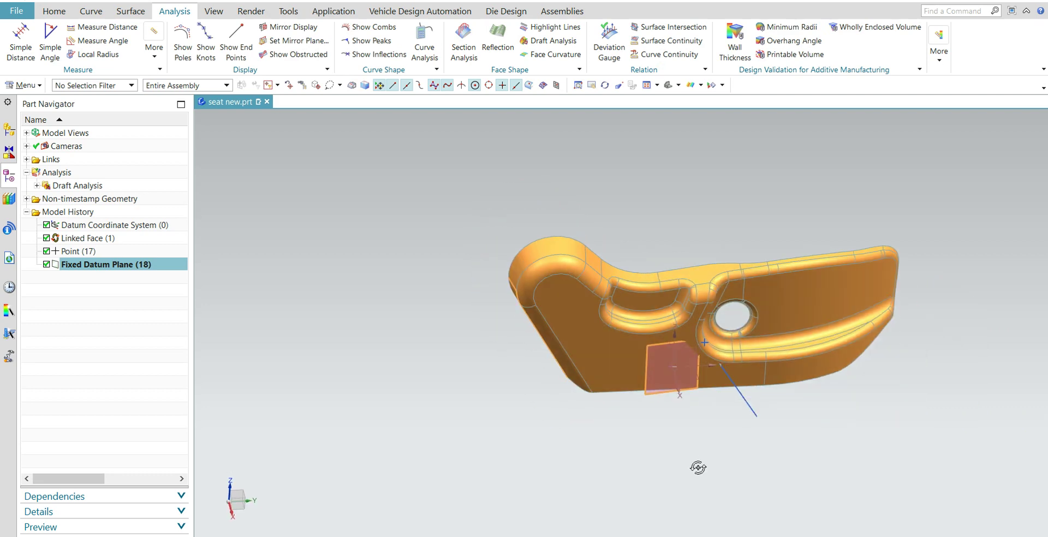
pyautogui.click(650, 343)
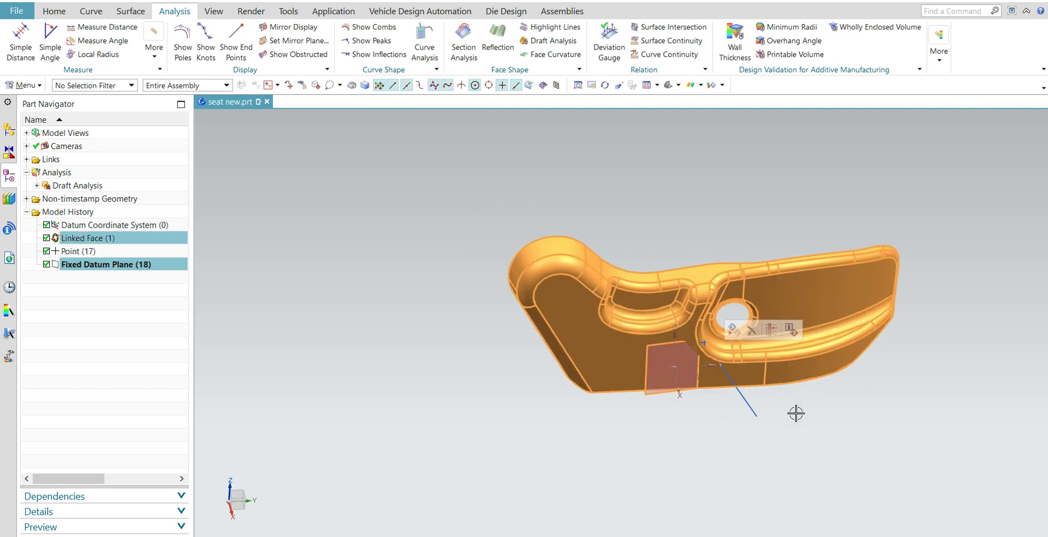
pyautogui.press('Escape')
pyautogui.click(656, 346)
pyautogui.press('Escape')
pyautogui.click(647, 350)
pyautogui.press('Escape')
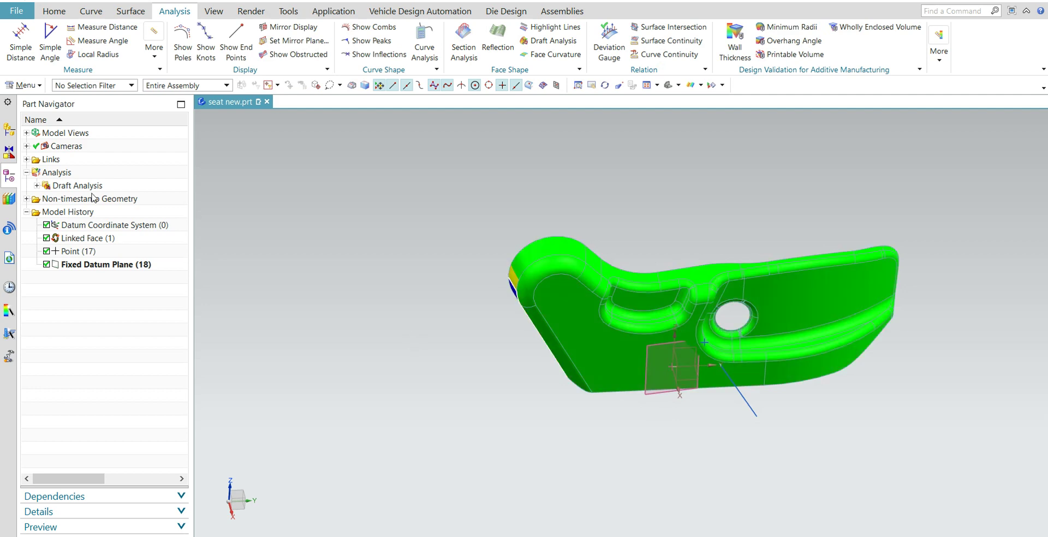
# - Orient the view normal to the fixed datum plane and check the panel's draft colours along the draw direction
pyautogui.click(137, 266)
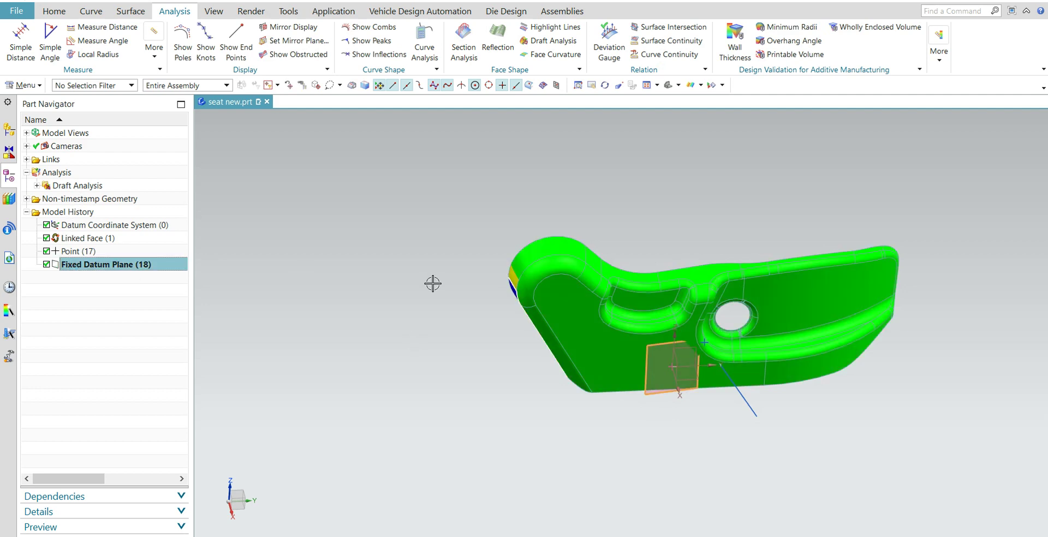
pyautogui.press('F8')
pyautogui.scroll(4, 505, 326)
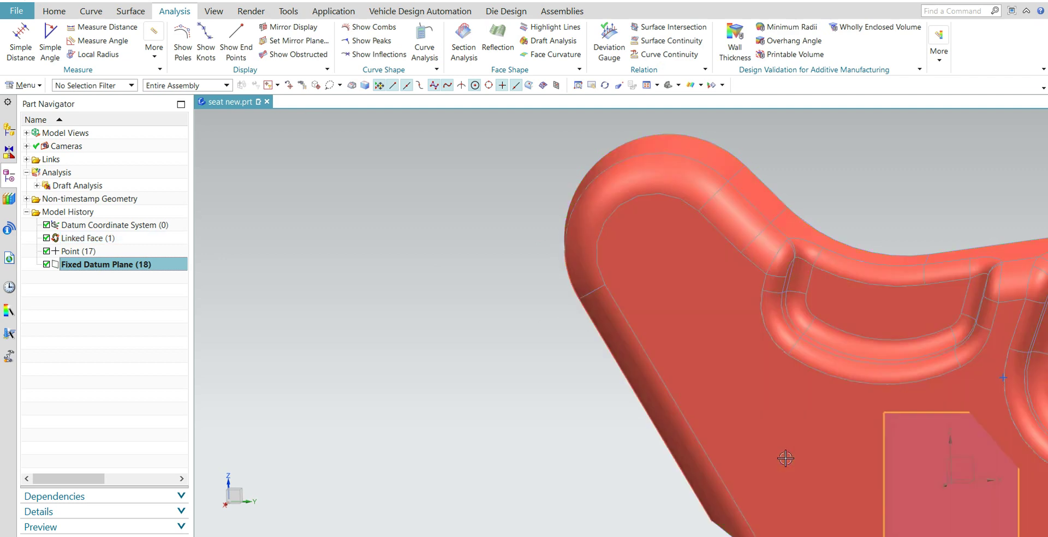
pyautogui.scroll(-5, 645, 414)
pyautogui.click(480, 399)
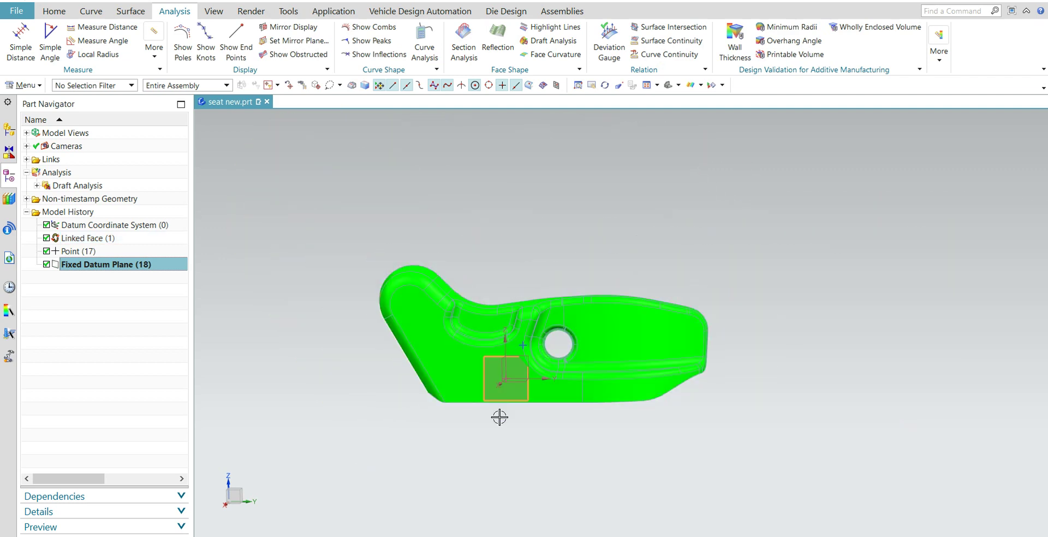
pyautogui.scroll(1, 483, 423)
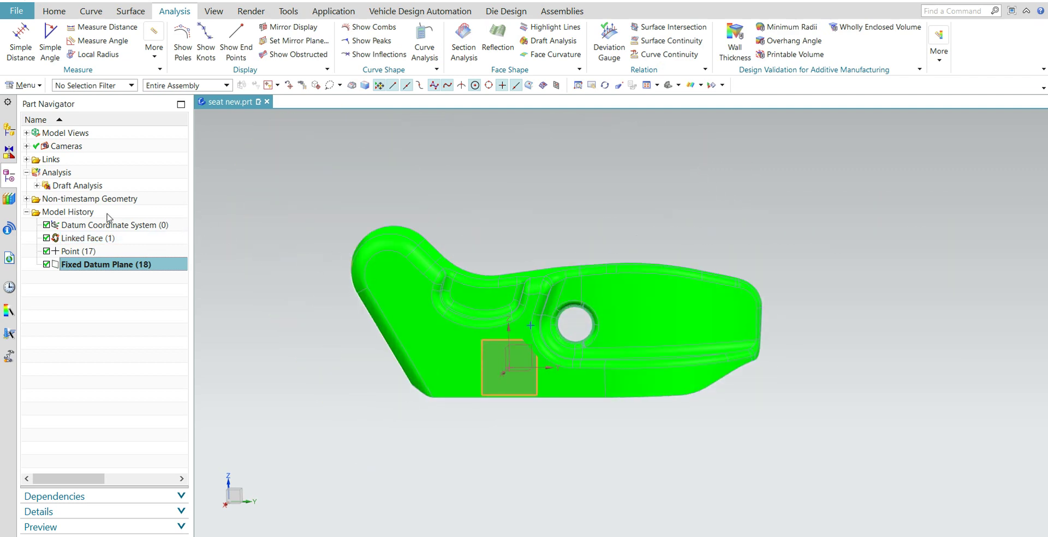
# - Expand the draft analysis group in the model tree and switch the panel's display back to shaded with edges
pyautogui.click(37, 186)
pyautogui.moveTo(295, 335); pyautogui.dragTo(399, 403, button='middle')
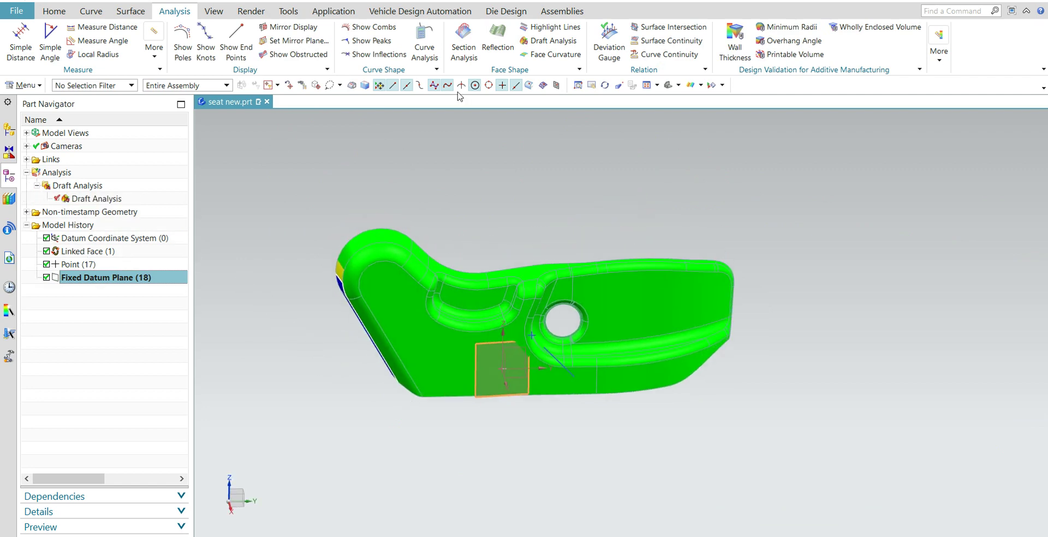
pyautogui.click(700, 85)
pyautogui.click(708, 103)
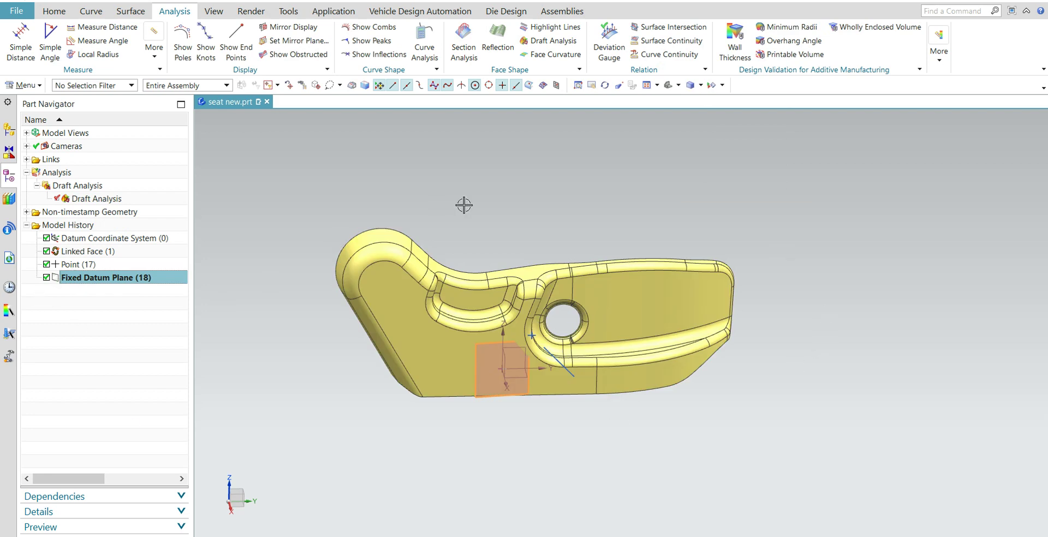
# - Delete the existing Draft Analysis object and the fixed datum plane from the part
pyautogui.press('F2')
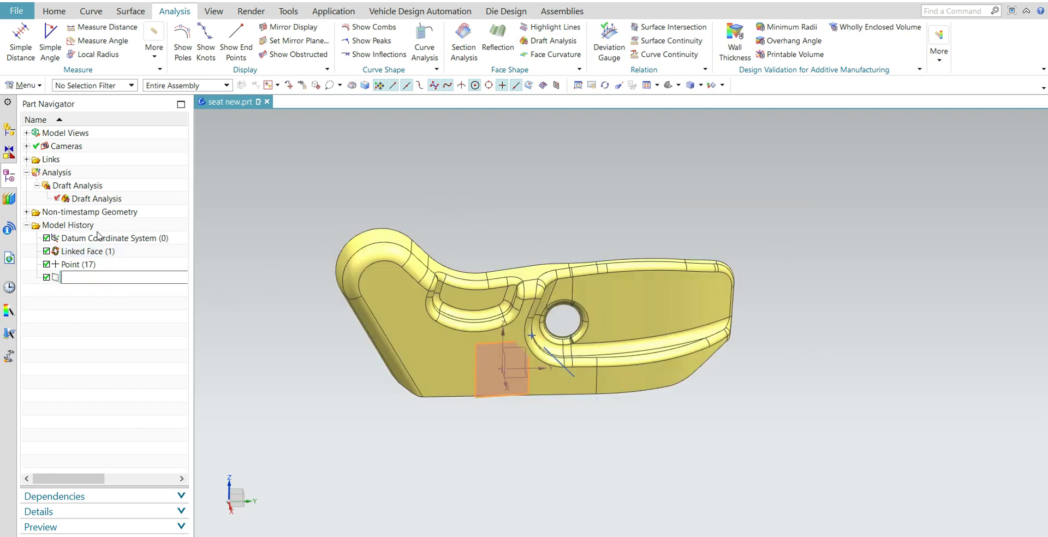
pyautogui.click(88, 199)
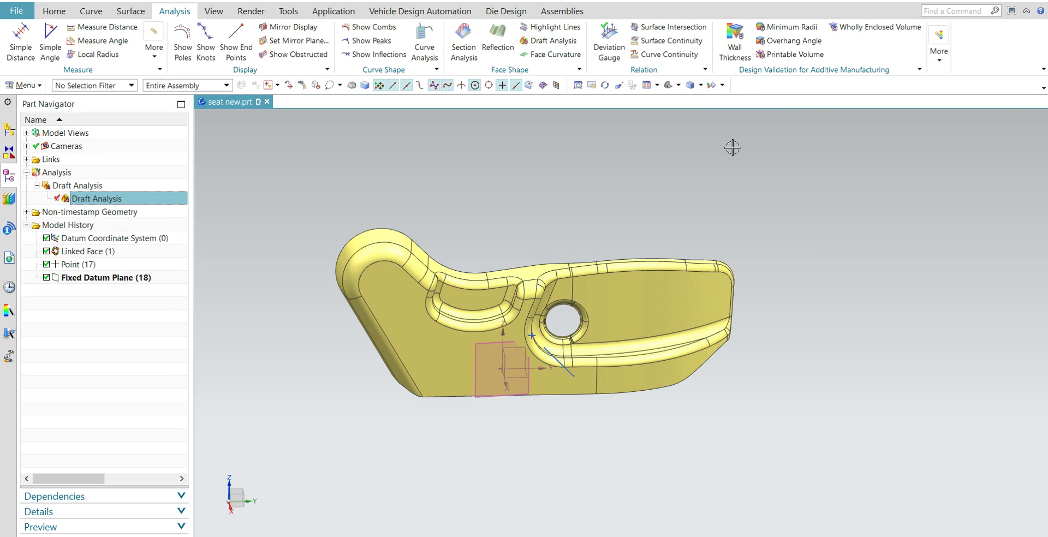
pyautogui.press('Delete')
pyautogui.click(116, 252)
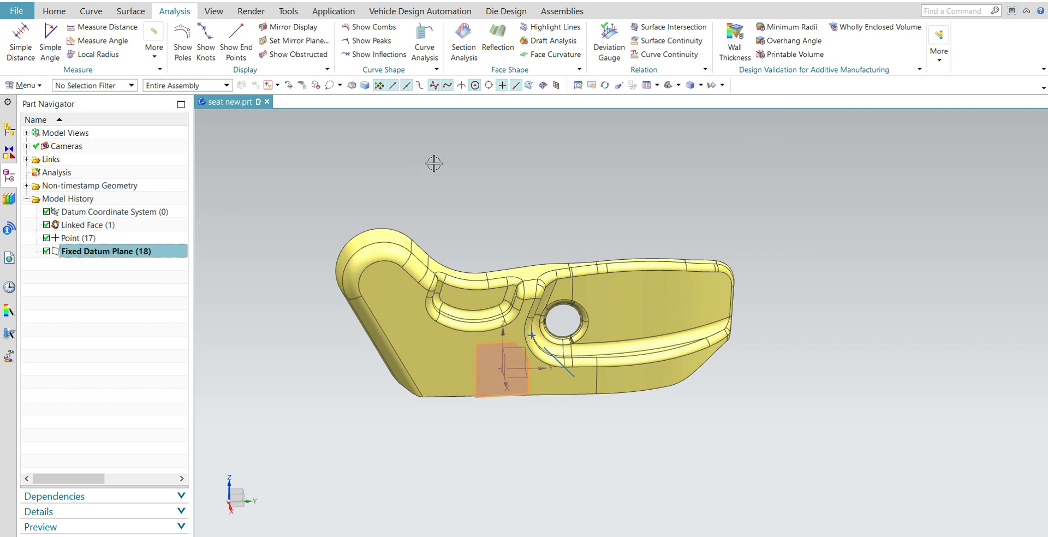
pyautogui.press('Delete')
# - Turn the panel to a new draw view and inspect its outer edges, curved recess, hole and ribs for hidden walls
pyautogui.moveTo(668, 442); pyautogui.dragTo(631, 346, button='middle')
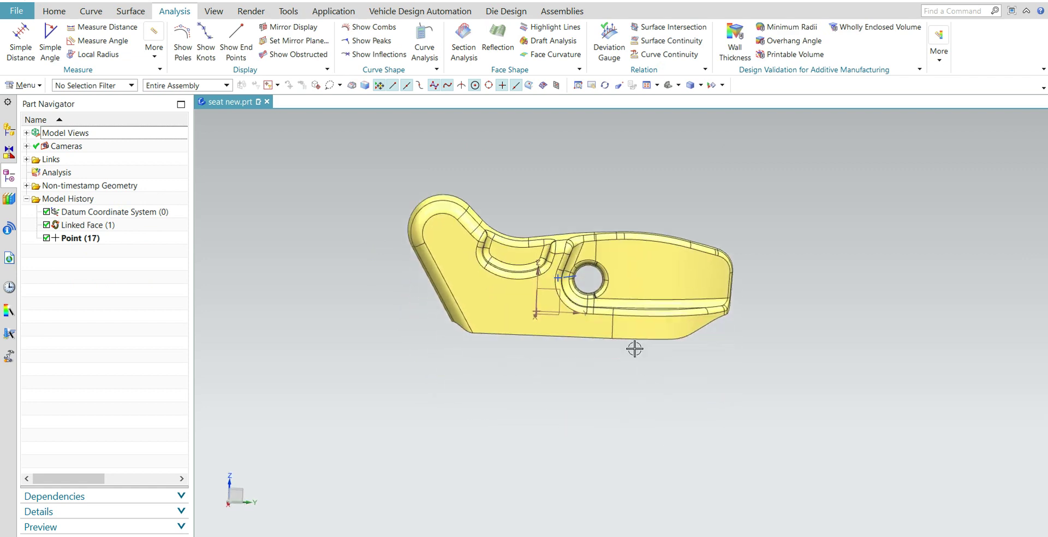
pyautogui.scroll(2, 690, 376)
pyautogui.scroll(1, 709, 363)
pyautogui.scroll(-1, 492, 337)
pyautogui.keyDown('shift'); pyautogui.moveTo(492, 337); pyautogui.dragTo(523, 394, button='middle'); pyautogui.keyUp('shift')
pyautogui.scroll(1, 522, 393)
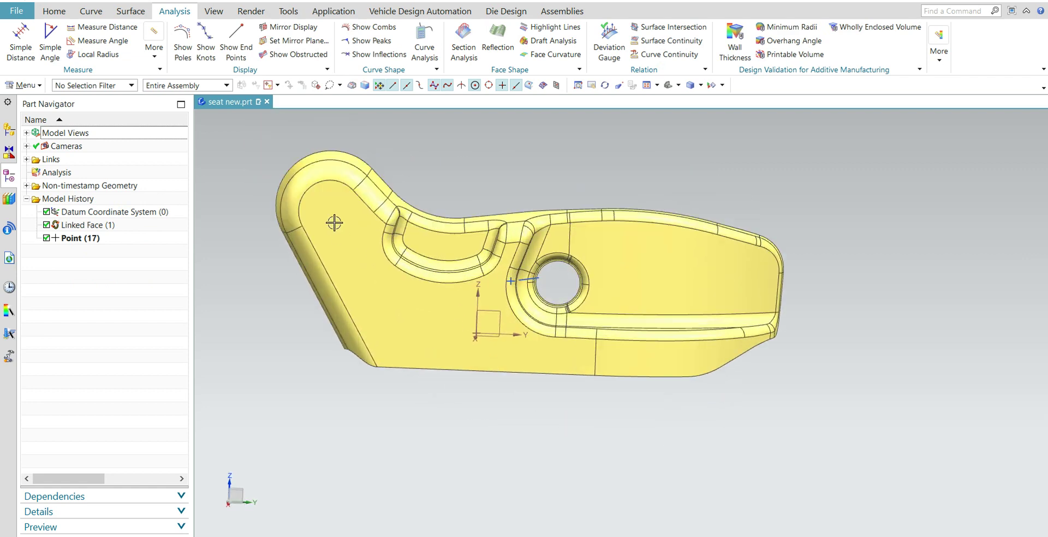
pyautogui.click(303, 165)
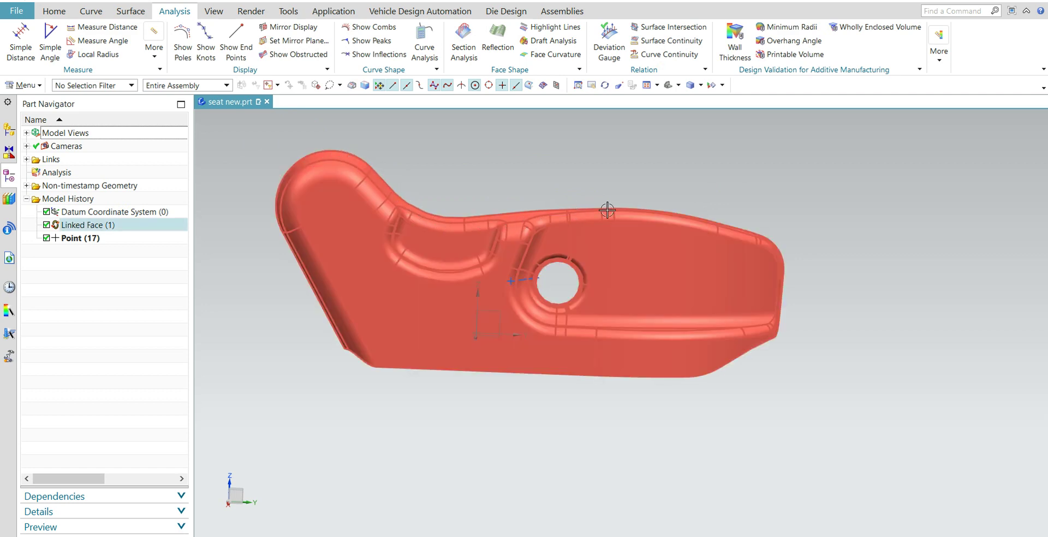
pyautogui.press('Escape')
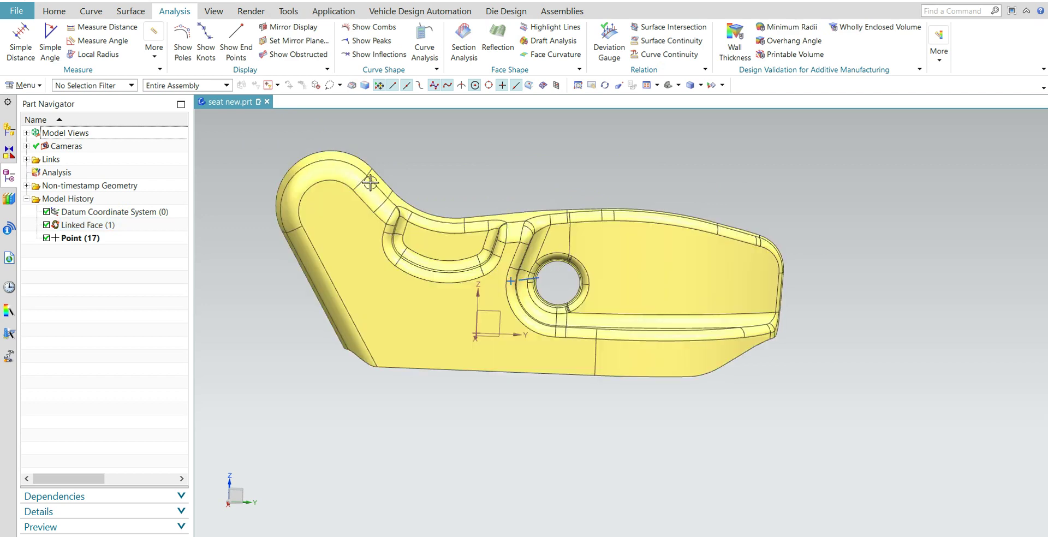
pyautogui.scroll(5, 399, 246)
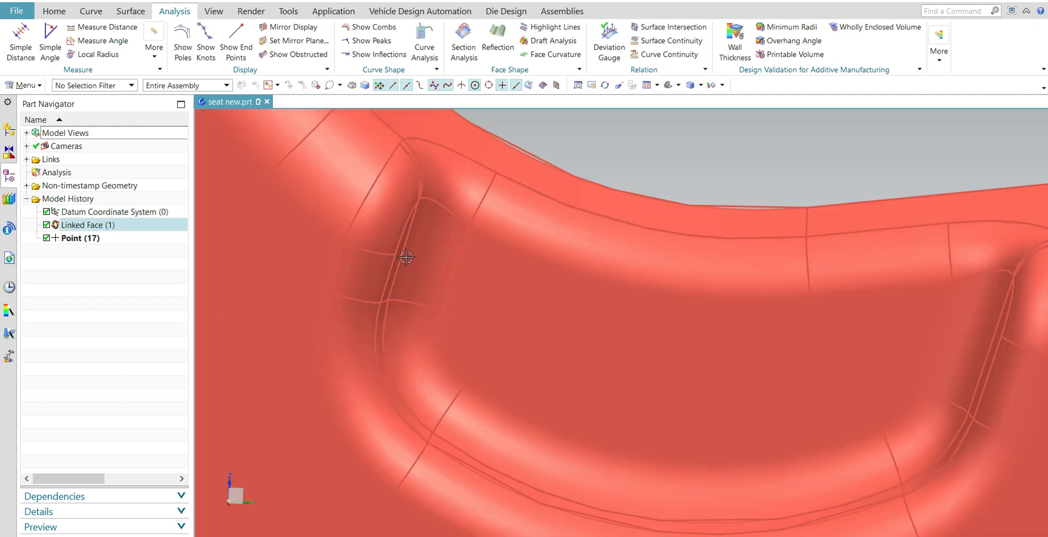
pyautogui.scroll(-5, 406, 257)
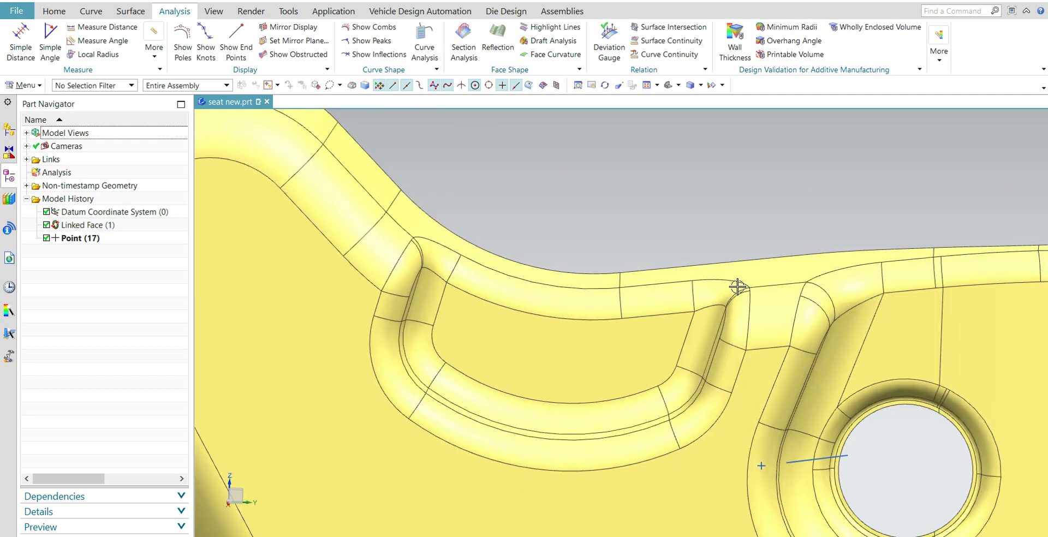
pyautogui.scroll(-3, 678, 264)
pyautogui.scroll(-2, 542, 367)
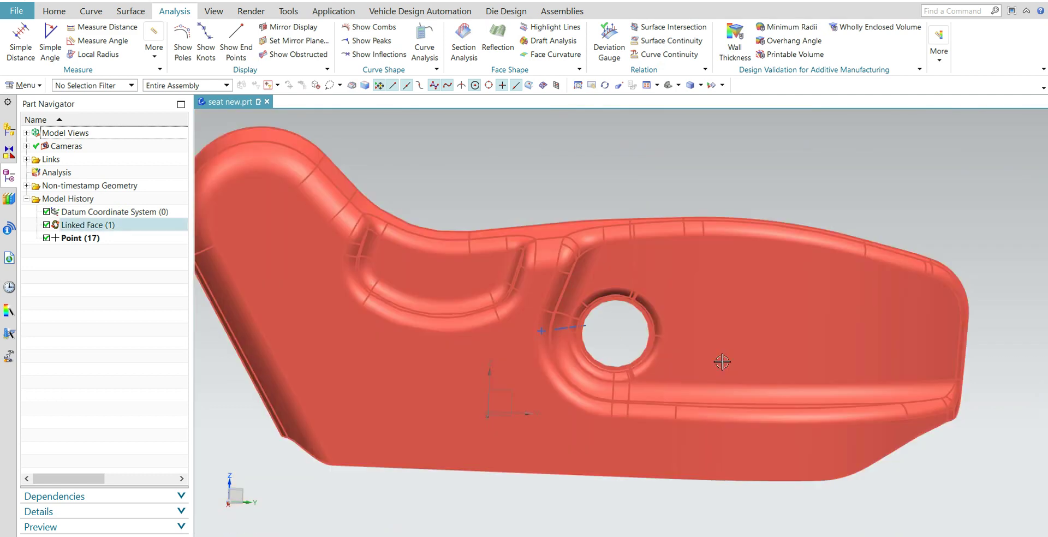
pyautogui.scroll(4, 881, 327)
pyautogui.scroll(-4, 881, 459)
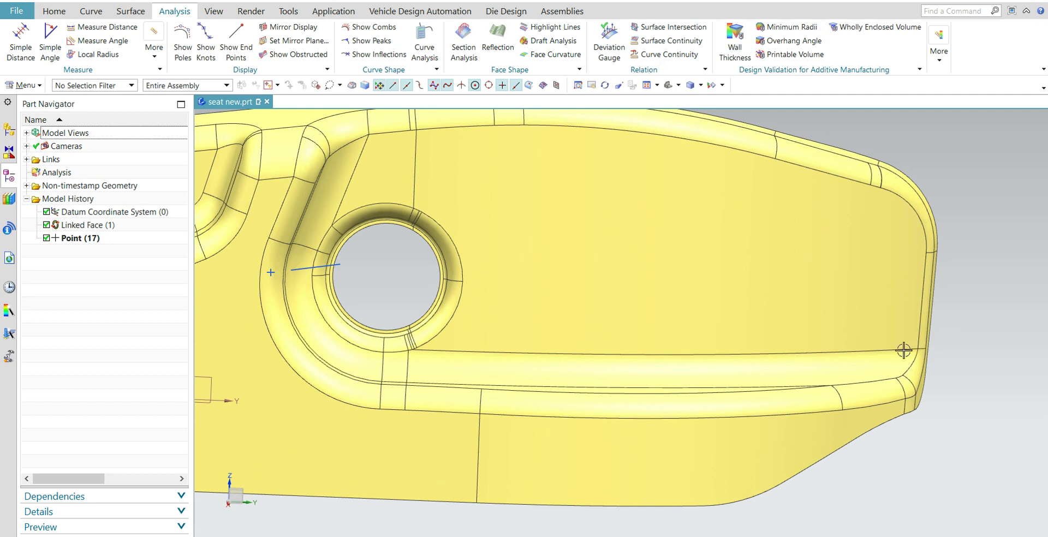
pyautogui.scroll(-2, 903, 350)
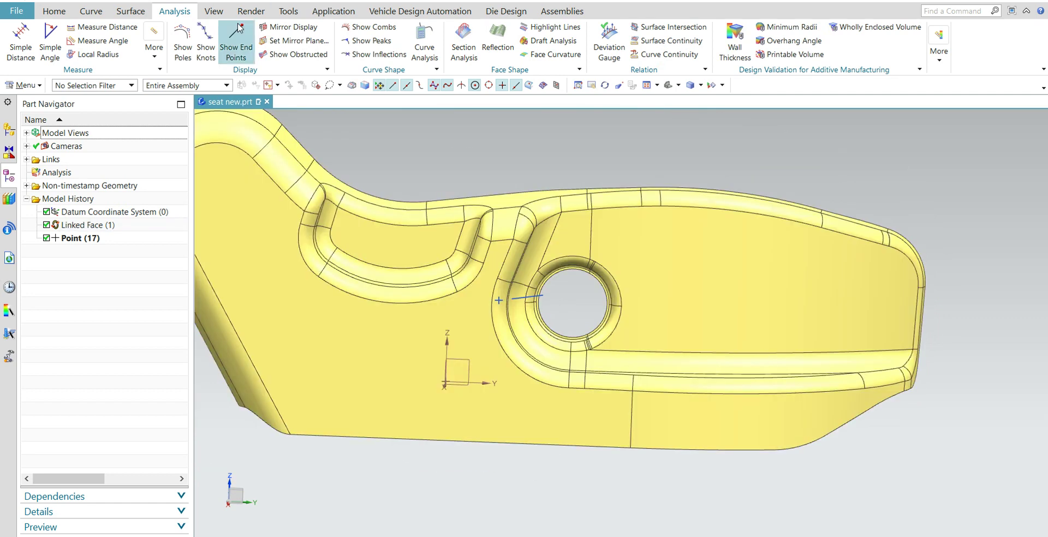
# - Create a datum plane of type View Plane parallel to the current view
pyautogui.click(90, 11)
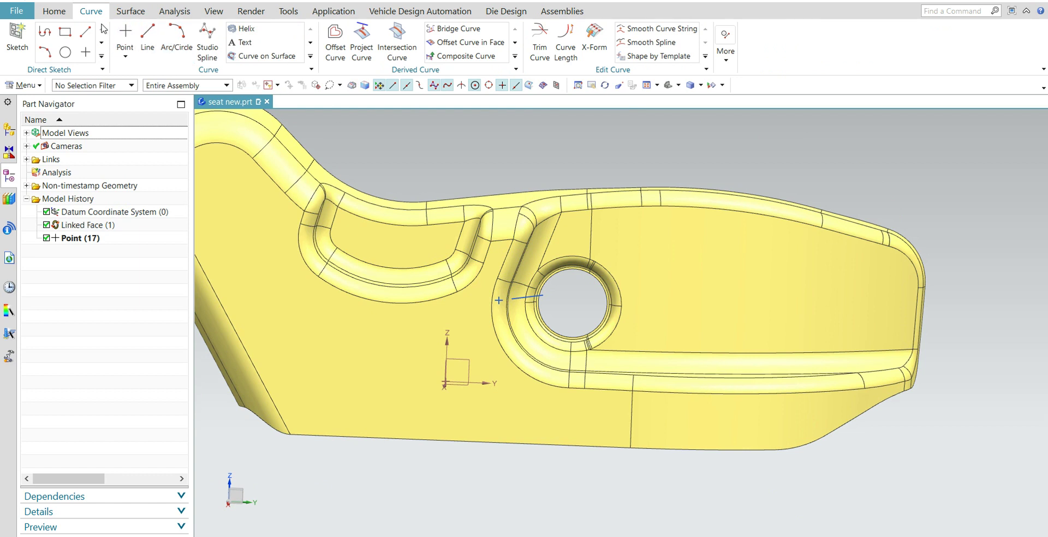
pyautogui.click(55, 12)
pyautogui.click(122, 51)
pyautogui.click(137, 72)
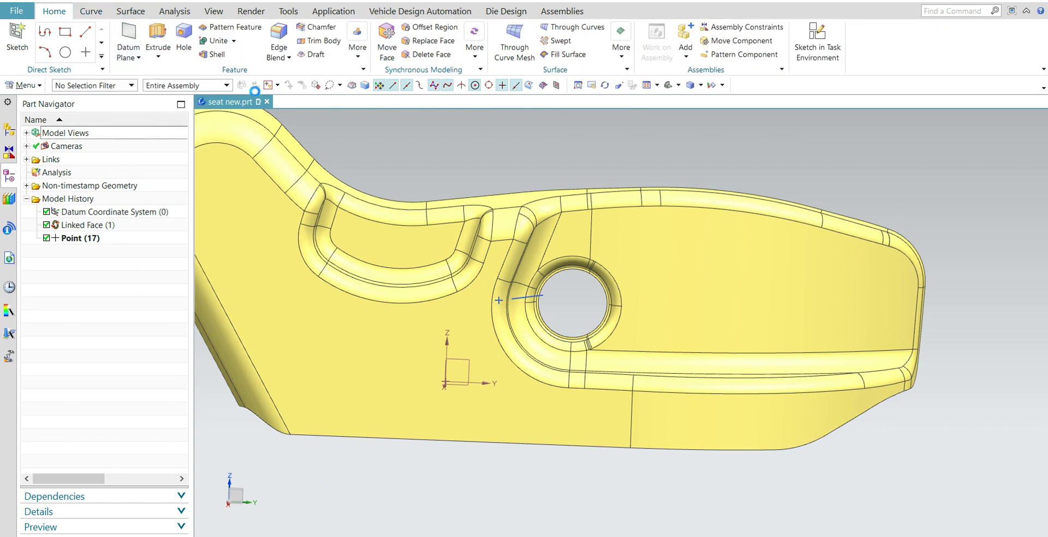
pyautogui.click(267, 59)
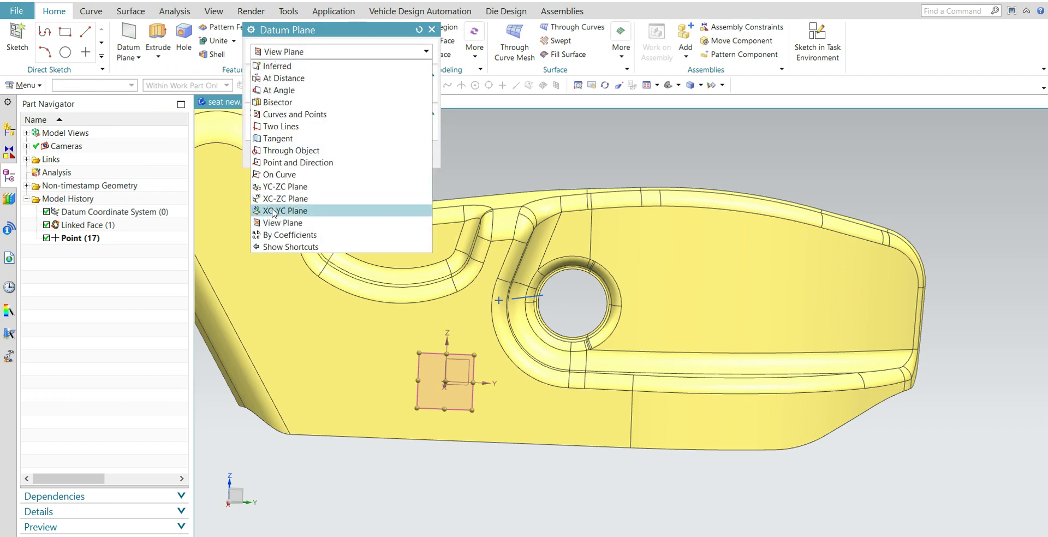
pyautogui.click(279, 226)
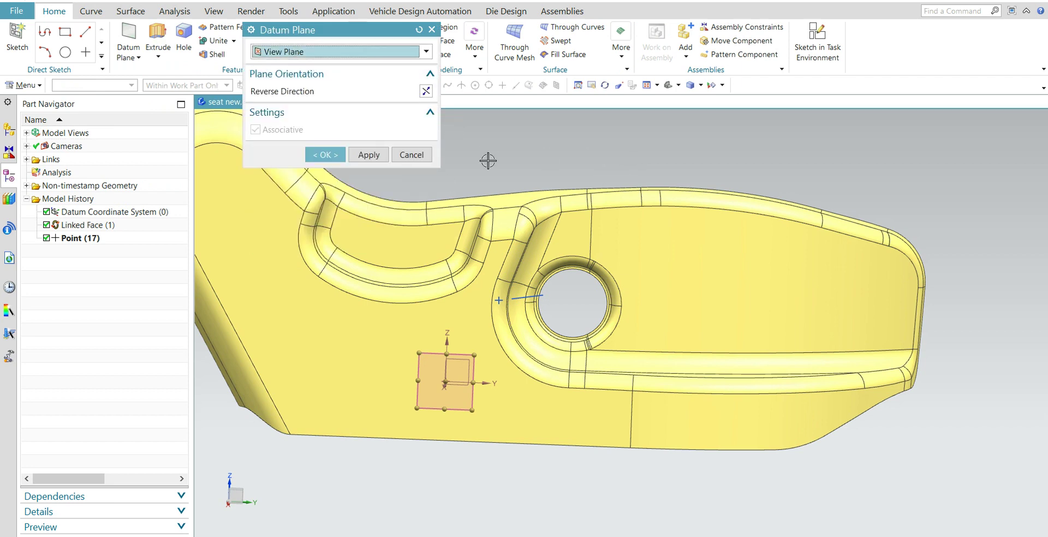
pyautogui.click(325, 154)
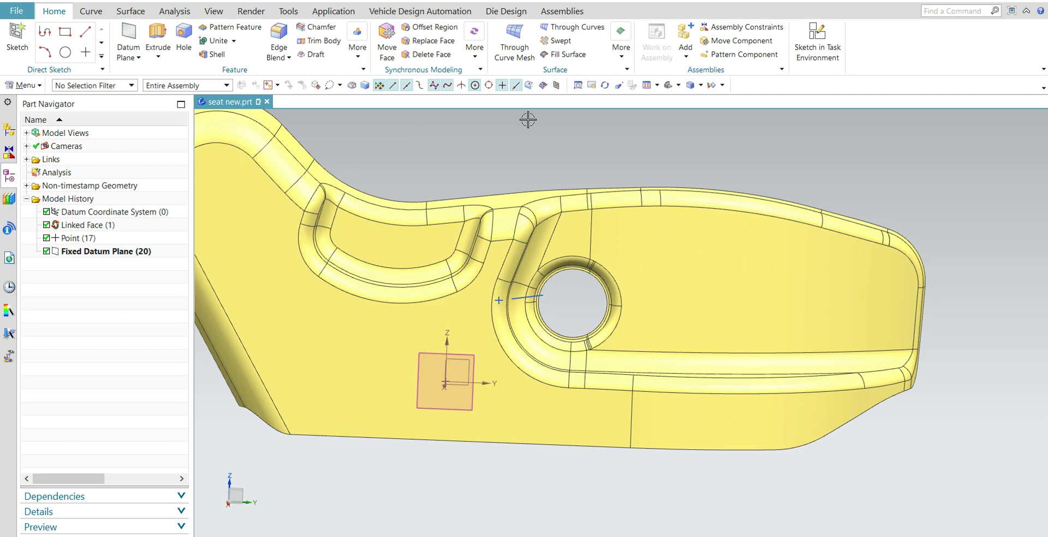
pyautogui.click(92, 12)
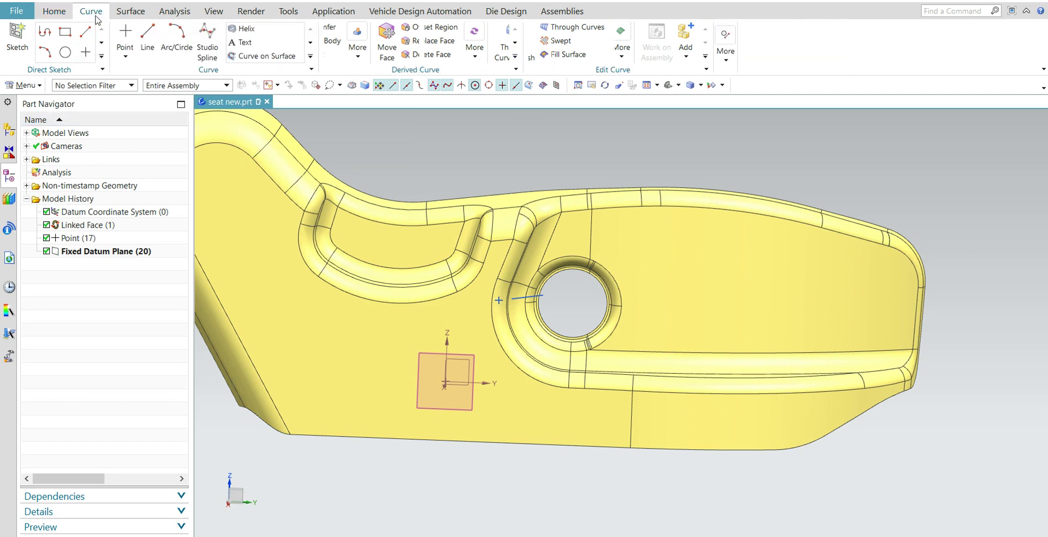
pyautogui.click(148, 41)
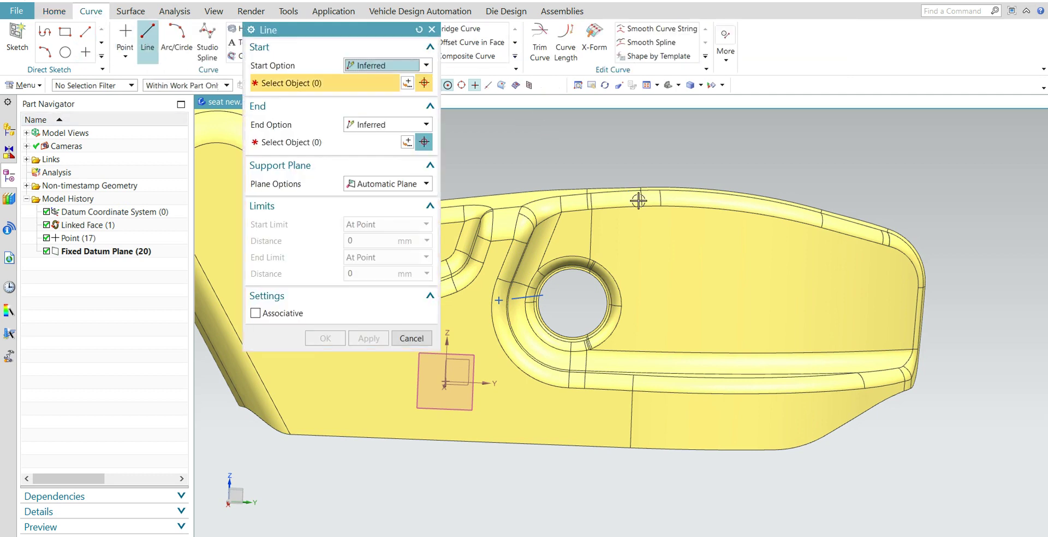
pyautogui.click(497, 299)
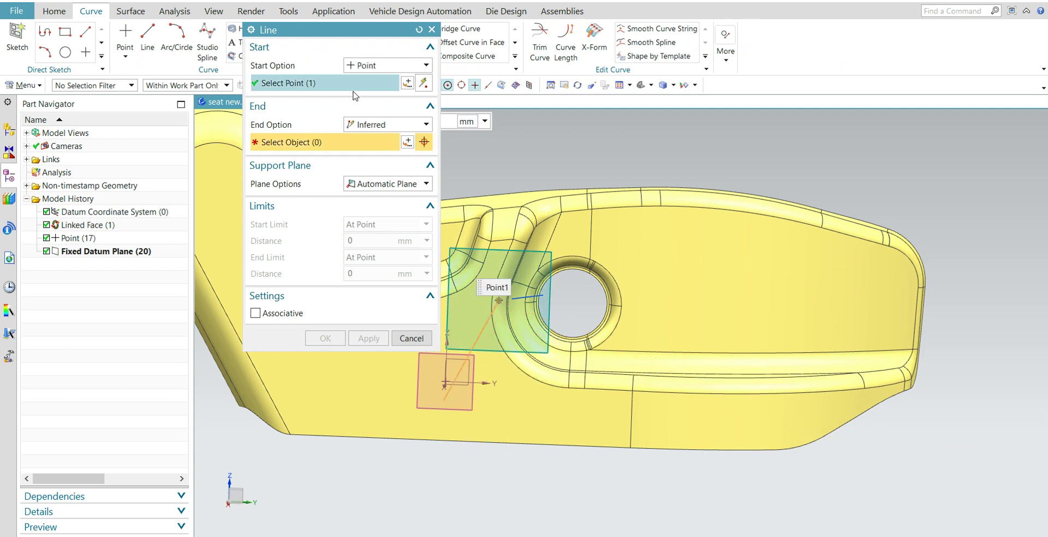
pyautogui.click(368, 125)
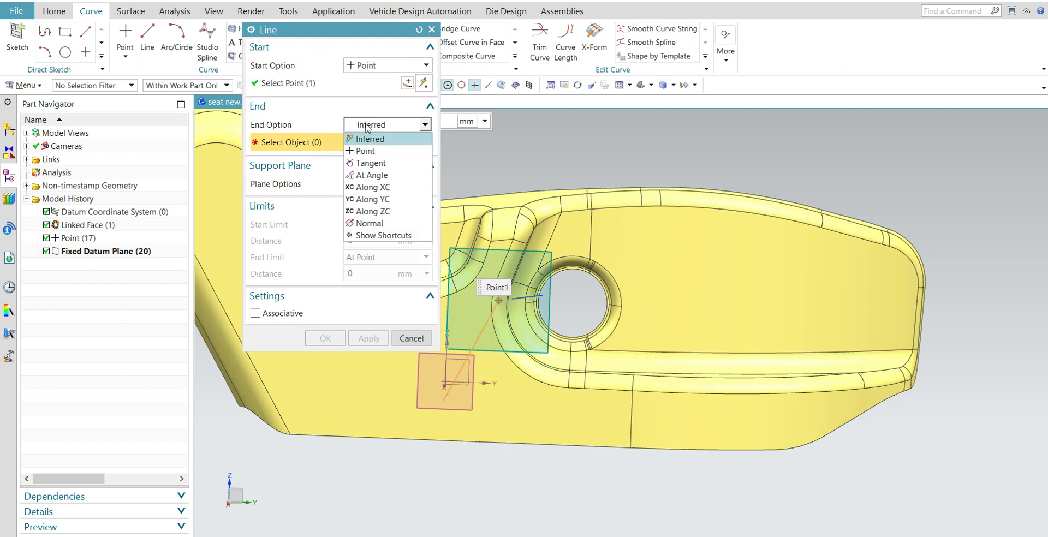
pyautogui.click(369, 224)
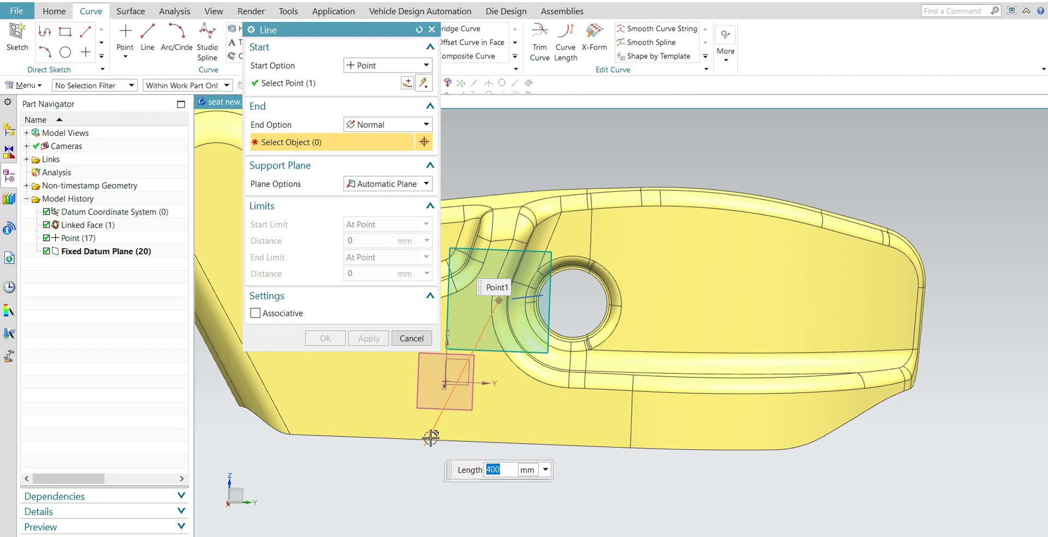
pyautogui.click(423, 408)
pyautogui.moveTo(694, 277); pyautogui.dragTo(578, 298, button='middle')
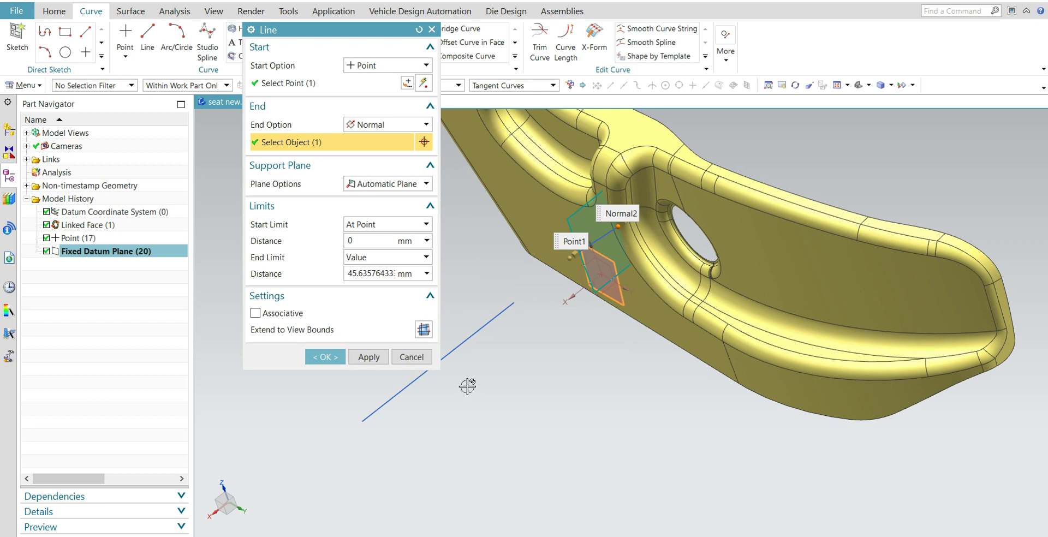
pyautogui.click(575, 257)
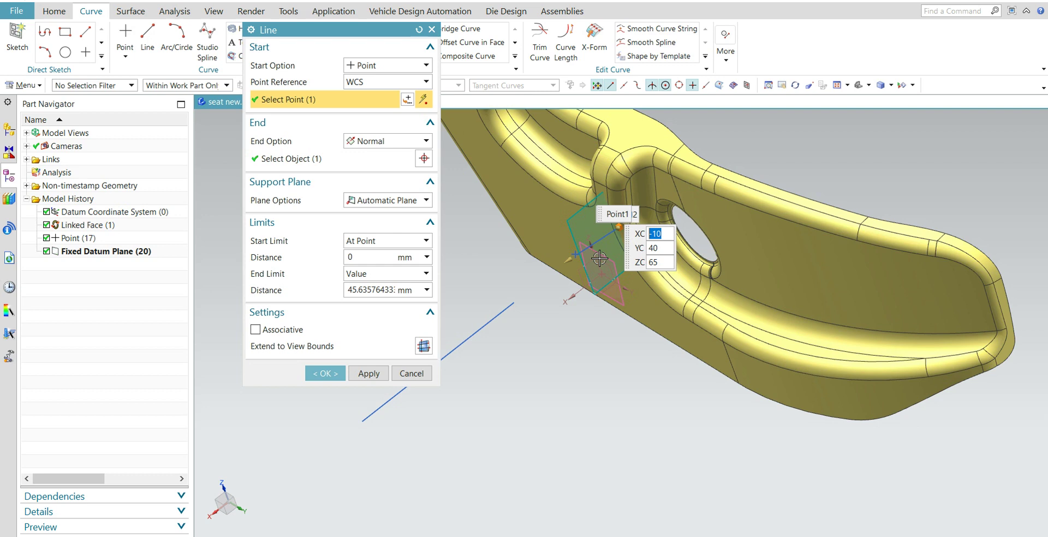
pyautogui.click(413, 373)
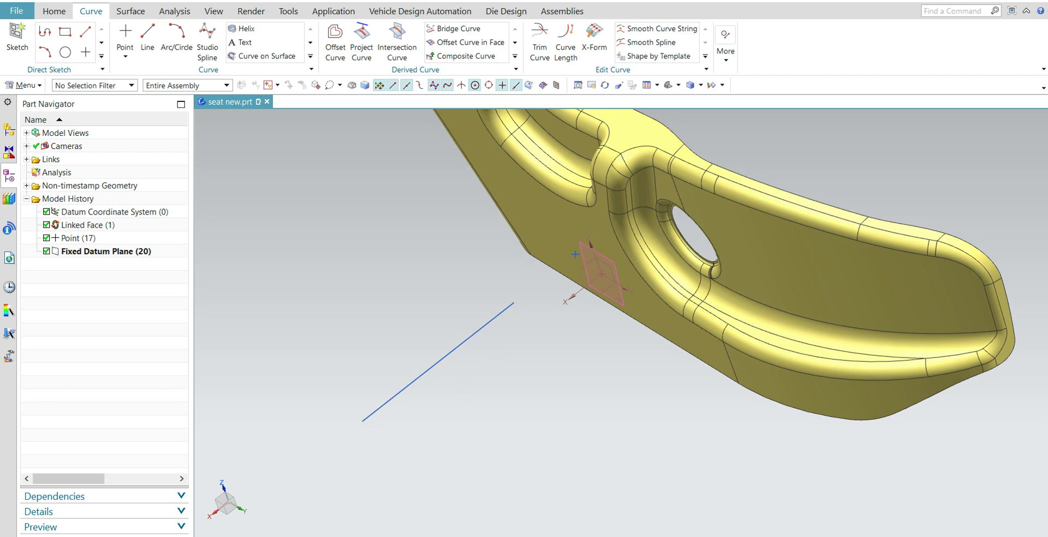
pyautogui.click(592, 536)
pyautogui.click(592, 536)
pyautogui.moveTo(634, 391); pyautogui.dragTo(548, 388, button='middle')
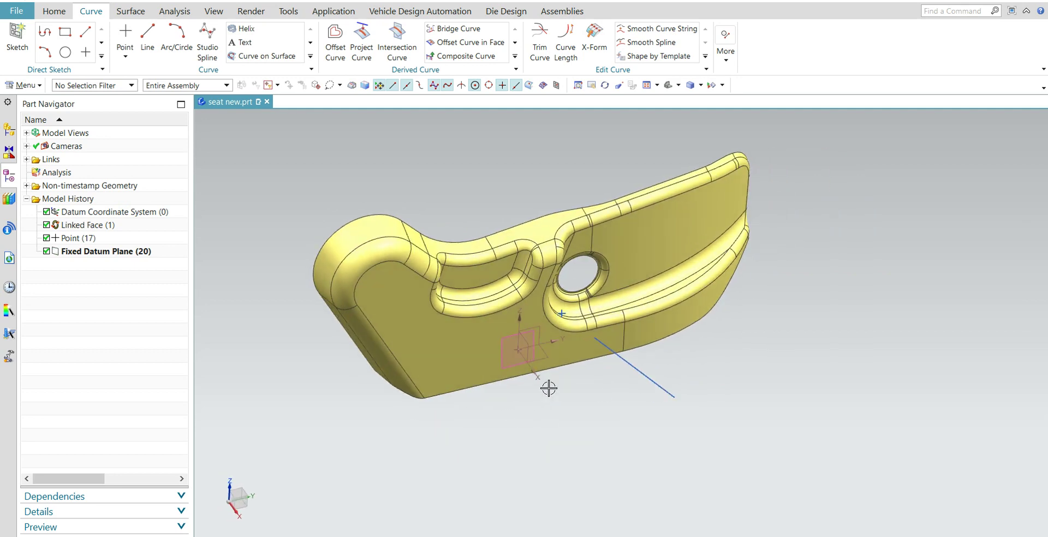
pyautogui.click(521, 345)
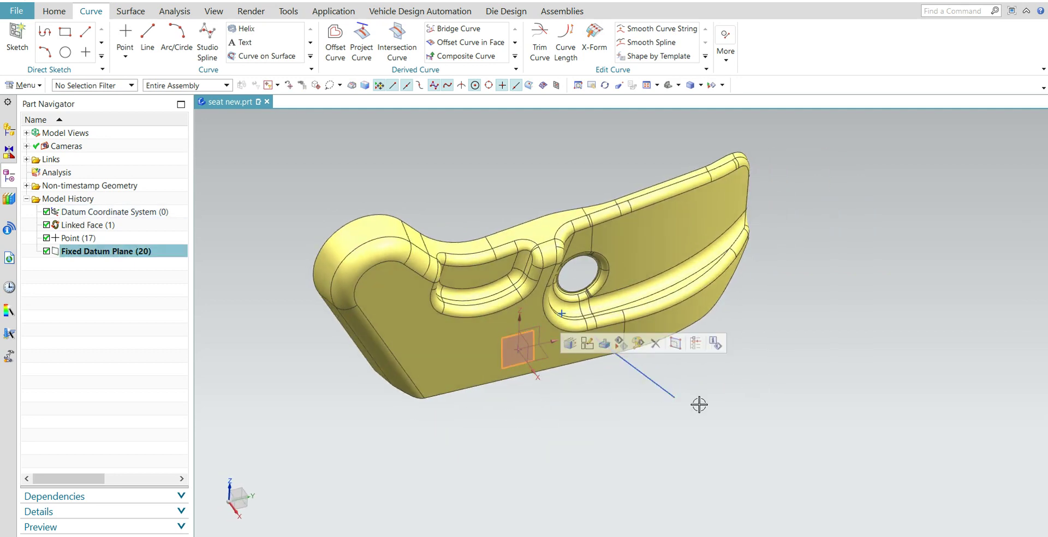
pyautogui.moveTo(786, 387); pyautogui.dragTo(786, 390, button='middle')
pyautogui.scroll(-1, 786, 389)
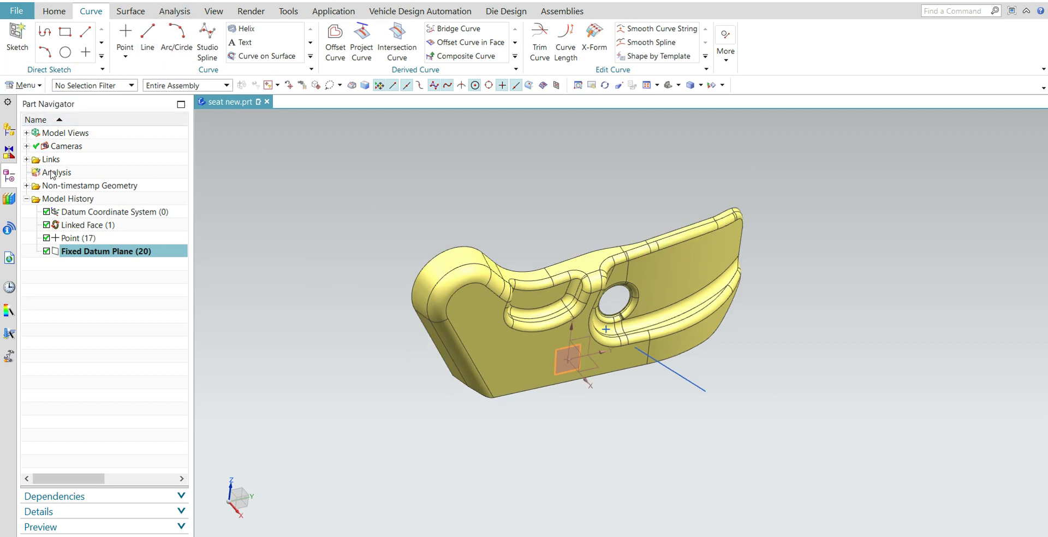
pyautogui.click(52, 173)
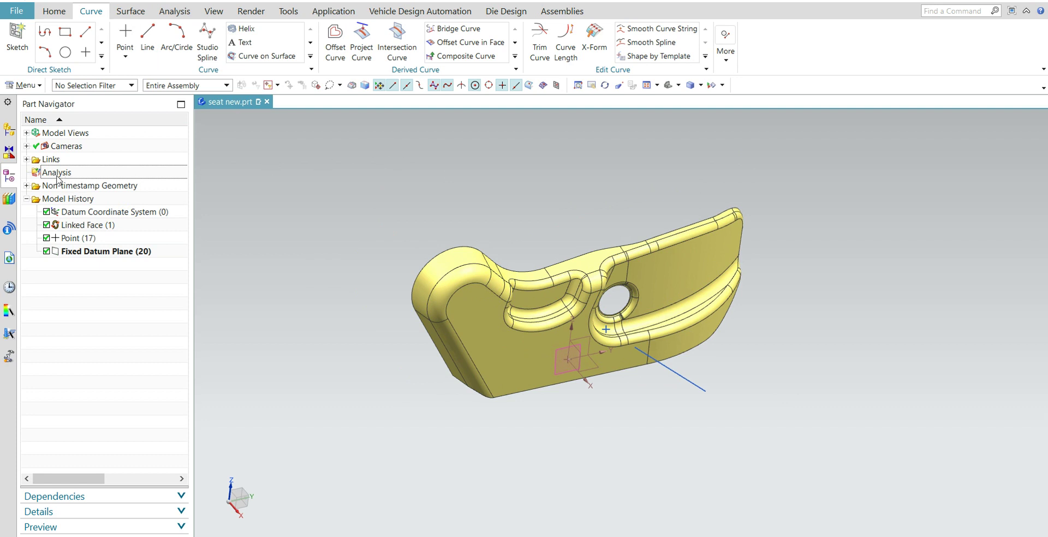
pyautogui.moveTo(450, 222); pyautogui.dragTo(451, 231, button='middle')
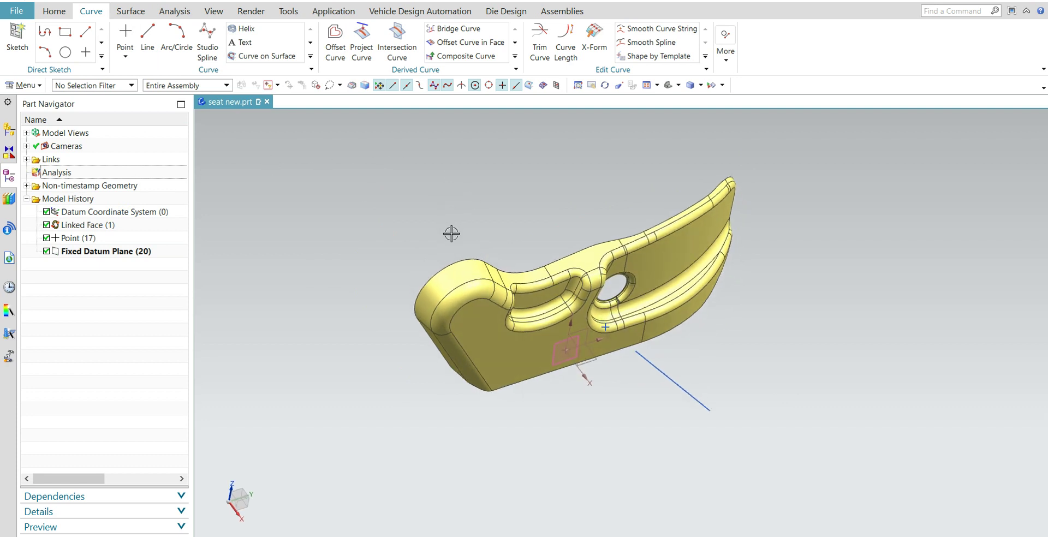
# - Start a draft analysis on the linked seat panel face, taking the draw vector from the two endpoints of the blue line
pyautogui.click(175, 16)
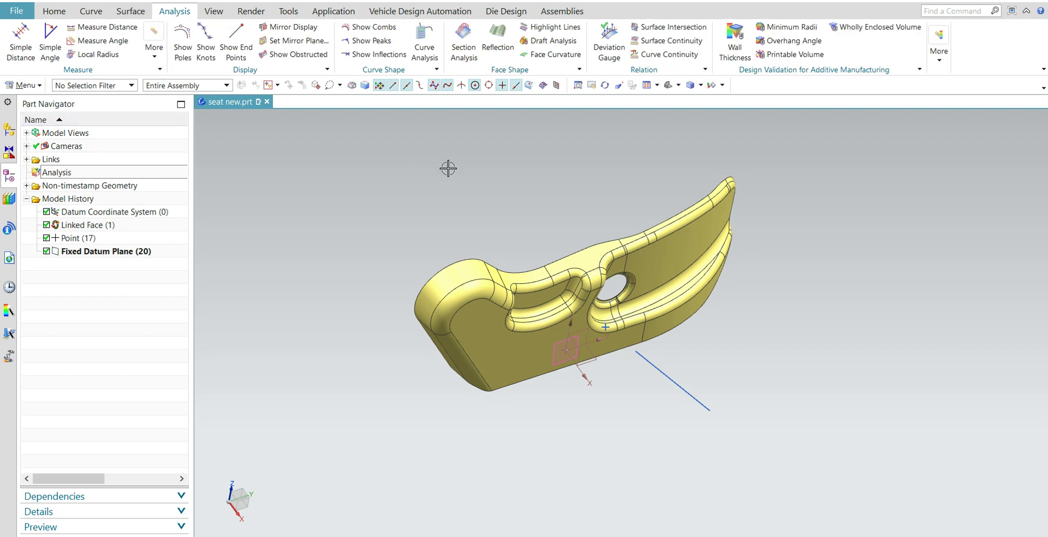
pyautogui.moveTo(392, 169); pyautogui.dragTo(500, 164, button='middle')
pyautogui.click(551, 40)
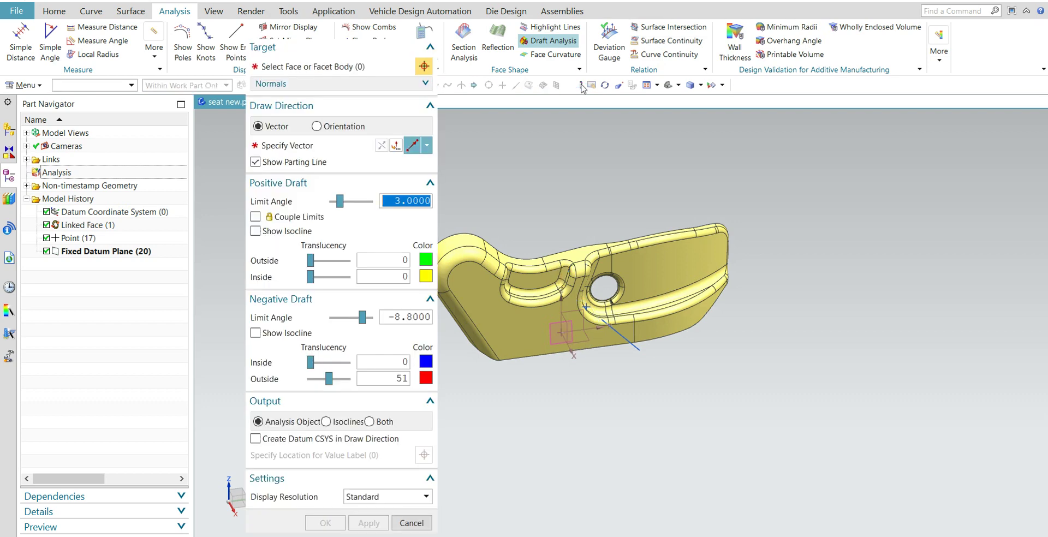
pyautogui.moveTo(581, 219); pyautogui.dragTo(640, 164, button='middle')
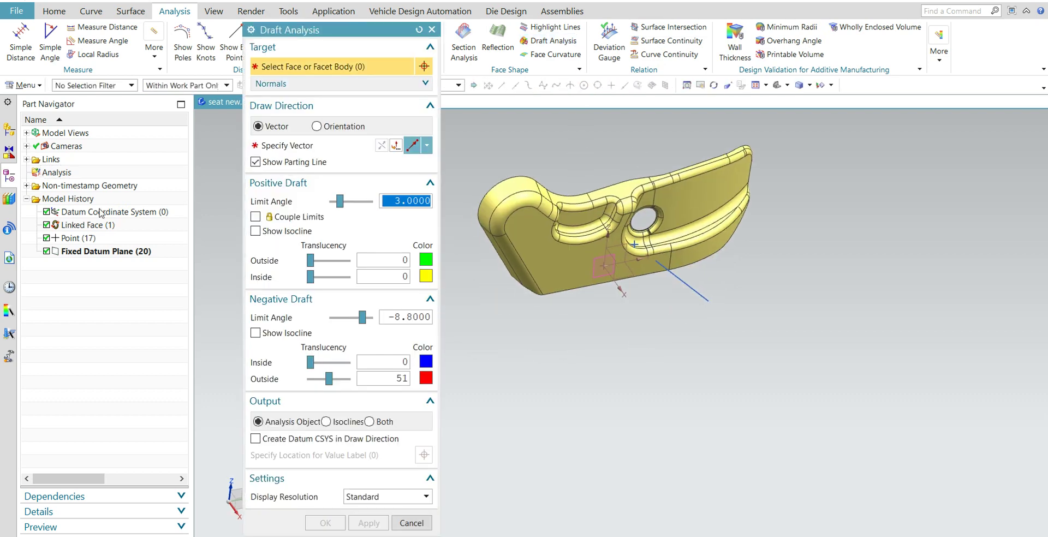
pyautogui.click(86, 224)
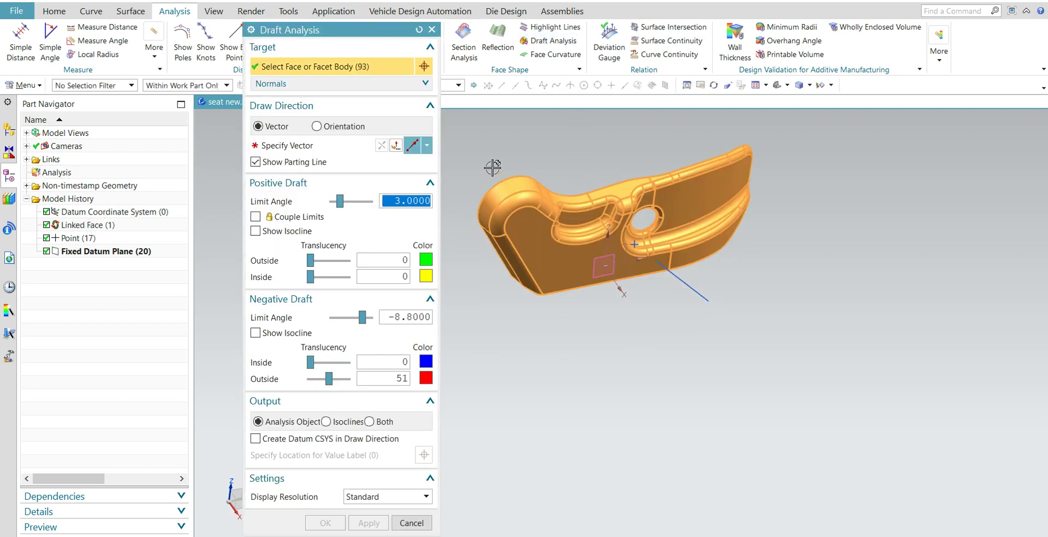
pyautogui.click(303, 147)
pyautogui.click(653, 260)
pyautogui.click(707, 300)
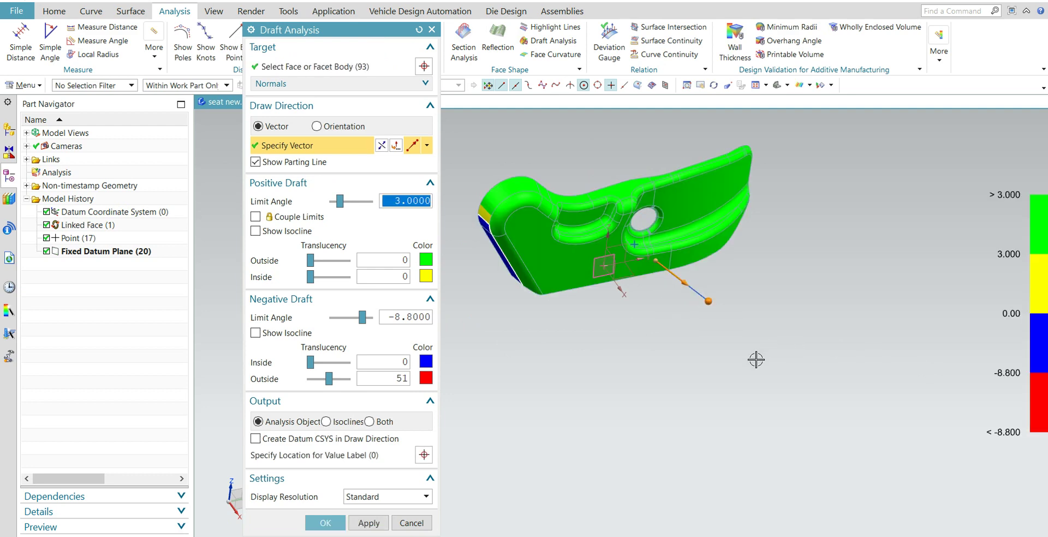
# - Flip the draw direction and back while inspecting the draft colours from several angles, and accept the analysis with the original direction
pyautogui.moveTo(727, 363); pyautogui.dragTo(723, 373, button='middle')
pyautogui.scroll(2, 724, 371)
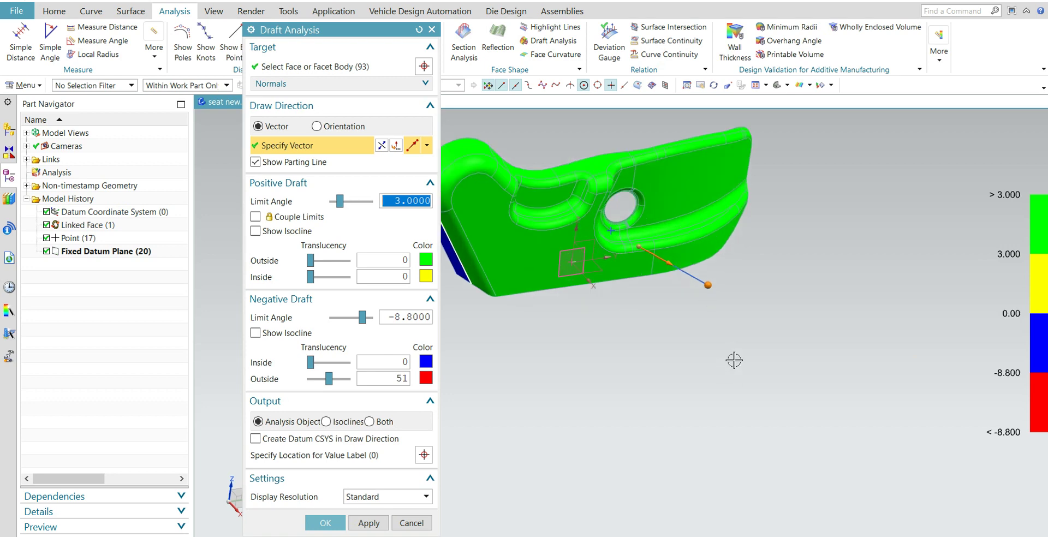
pyautogui.moveTo(725, 318); pyautogui.dragTo(840, 367, button='middle')
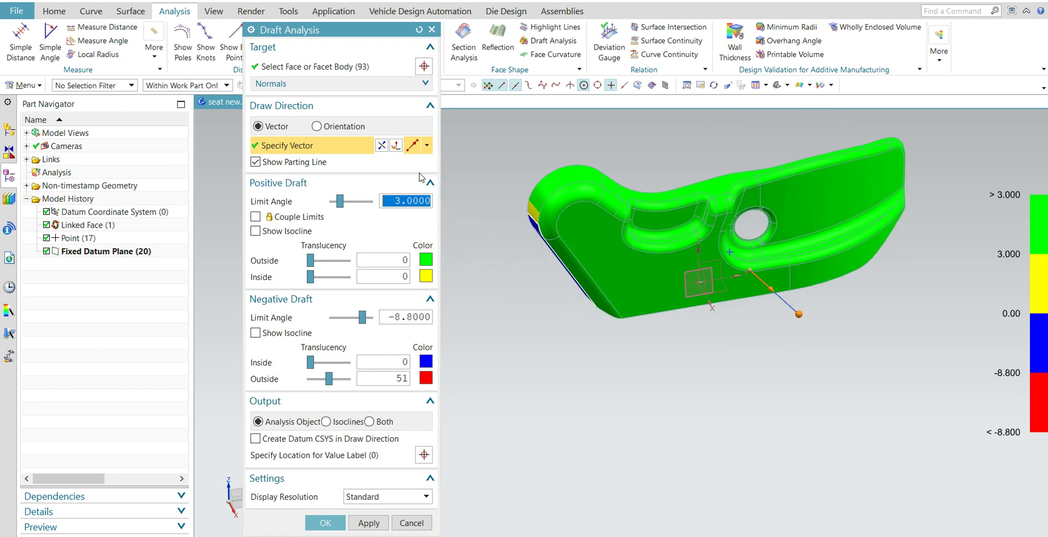
pyautogui.click(381, 146)
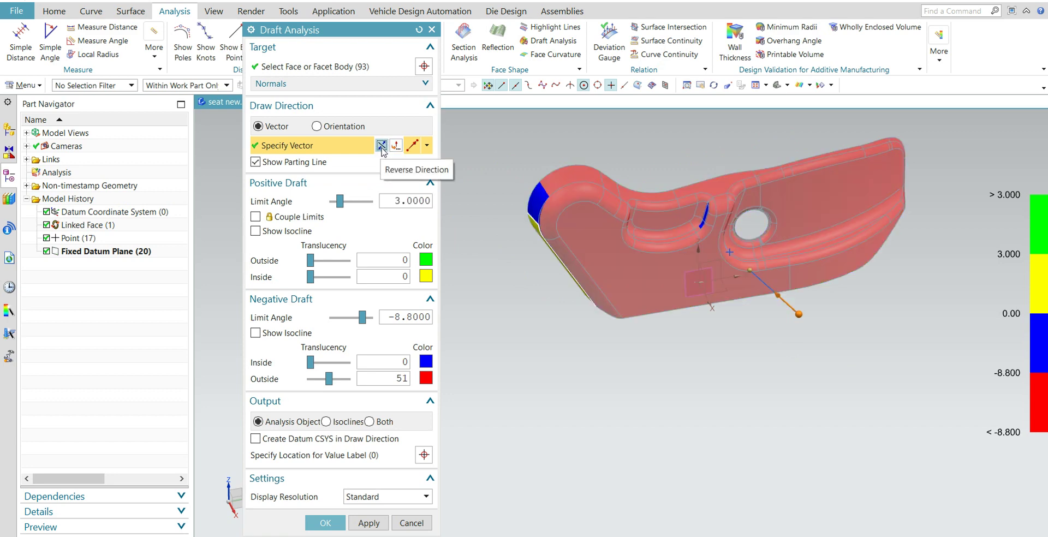
pyautogui.click(381, 146)
pyautogui.moveTo(672, 278); pyautogui.dragTo(648, 296, button='middle')
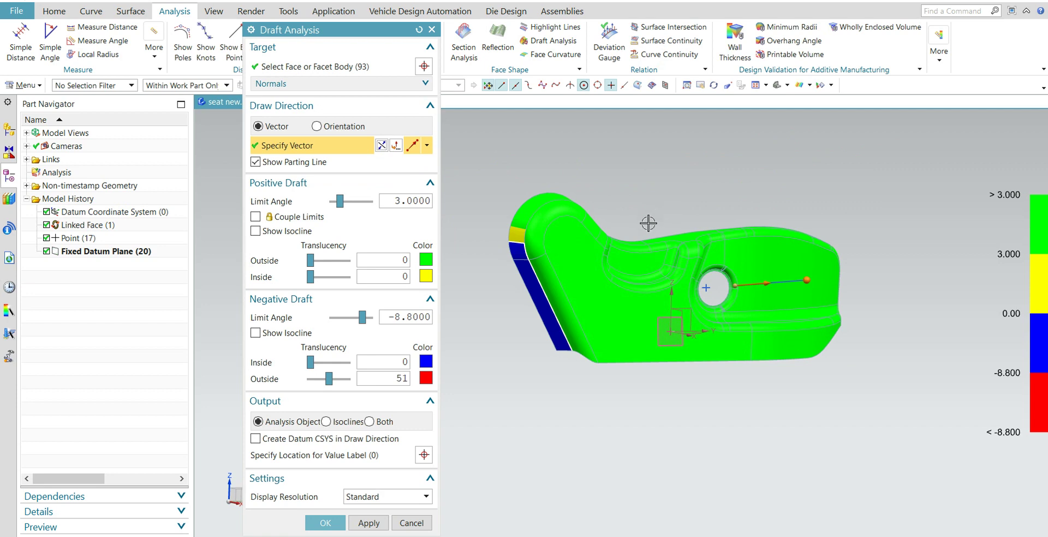
pyautogui.moveTo(648, 225); pyautogui.dragTo(644, 244, button='middle')
pyautogui.scroll(1, 644, 243)
pyautogui.middleClick(808, 408)
pyautogui.moveTo(808, 407); pyautogui.dragTo(706, 382, button='middle')
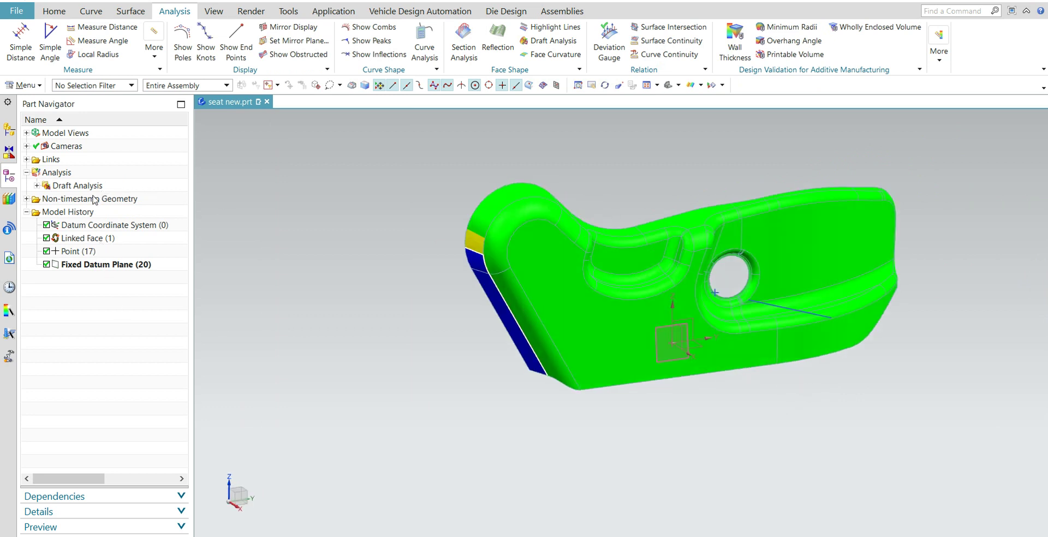
# - Delete the new Draft Analysis object and switch the panel's display back to shaded with edges
pyautogui.click(36, 186)
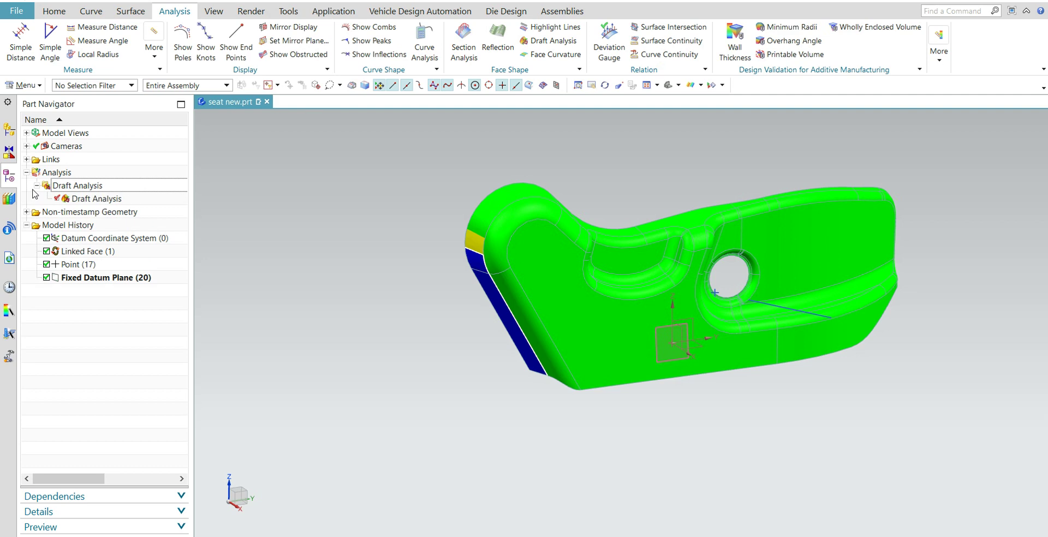
pyautogui.click(98, 199)
pyautogui.press('Delete')
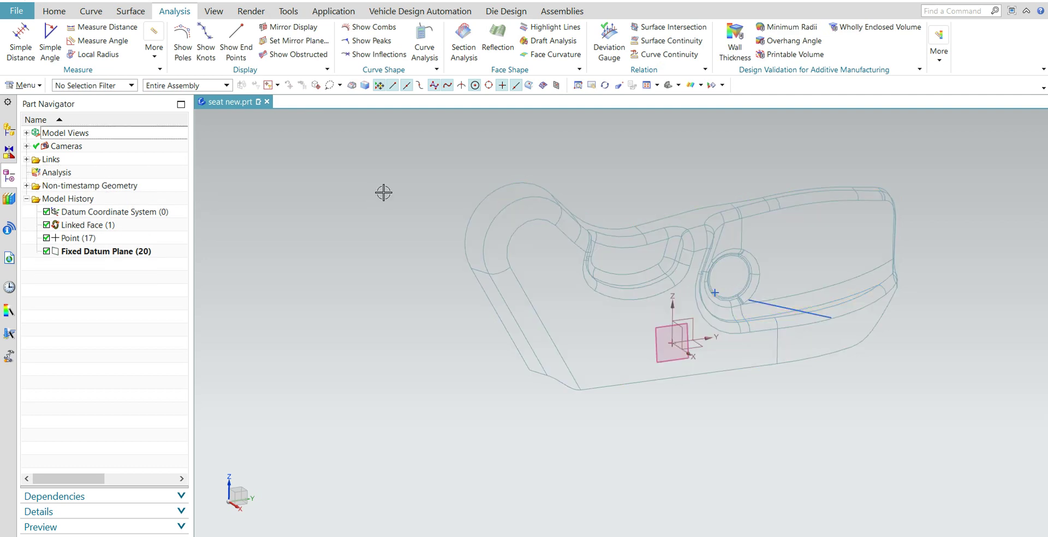
pyautogui.click(701, 85)
pyautogui.click(710, 101)
# - Set up a new draft analysis on the linked seat panel face with the blue line's endpoints defining the draw vector
pyautogui.moveTo(607, 221)
pyautogui.mouseDown(button='middle')
pyautogui.moveTo(587, 303)
pyautogui.moveTo(530, 382)
pyautogui.mouseUp(button='middle')
pyautogui.keyDown('shift'); pyautogui.moveTo(530, 382); pyautogui.dragTo(495, 398, button='middle'); pyautogui.keyUp('shift')
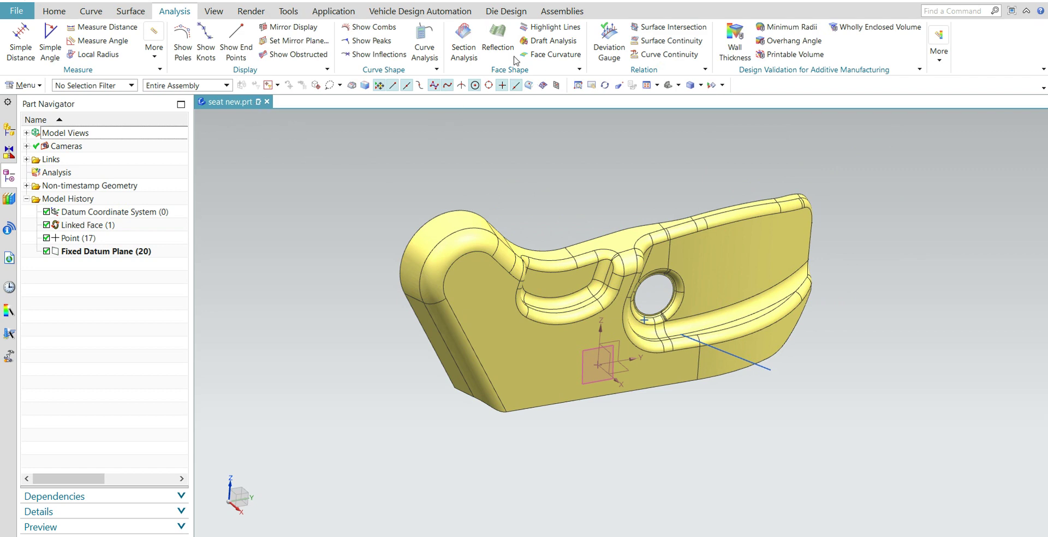
pyautogui.click(549, 40)
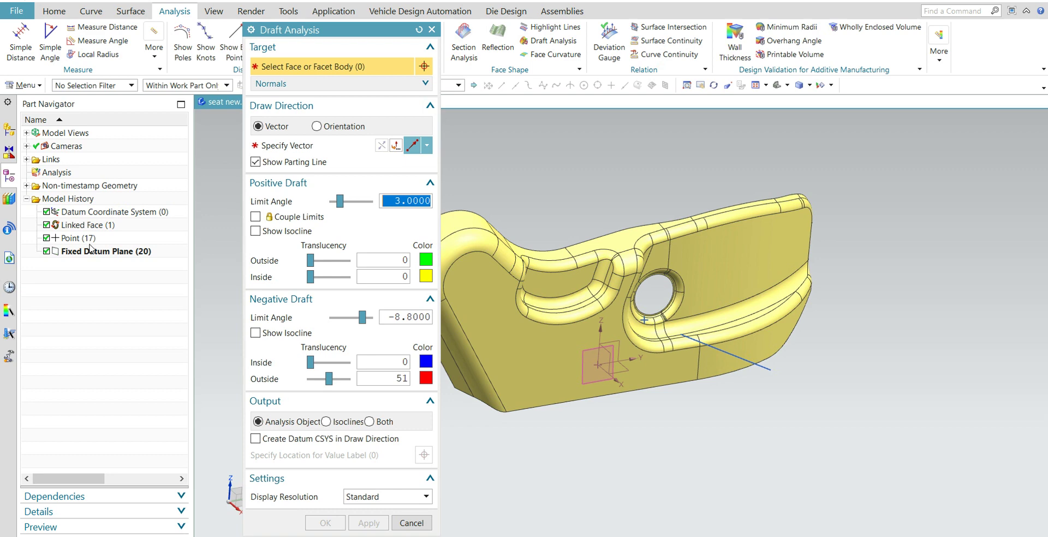
pyautogui.click(85, 227)
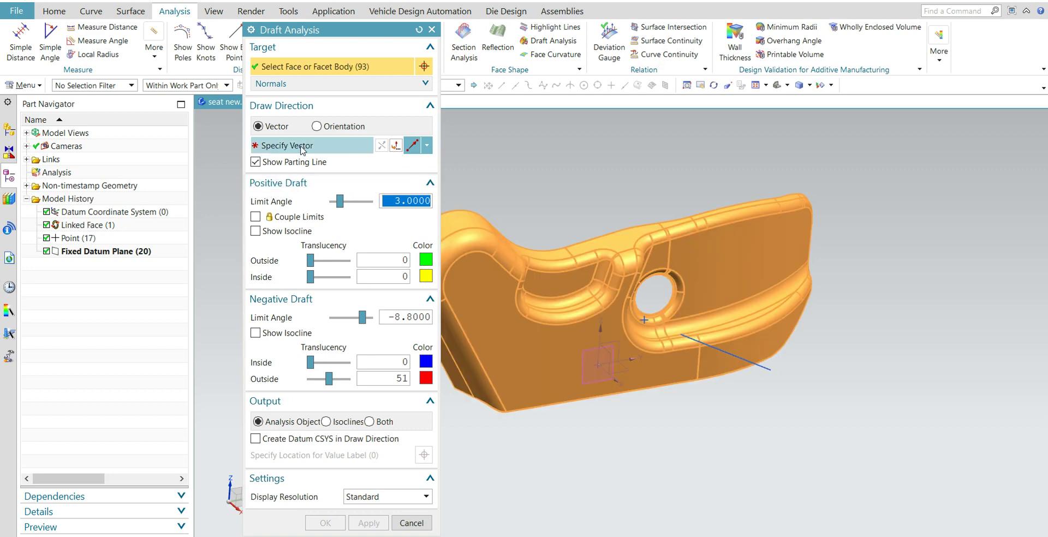
pyautogui.keyDown('shift'); pyautogui.moveTo(662, 423); pyautogui.dragTo(711, 435, button='middle'); pyautogui.keyUp('shift')
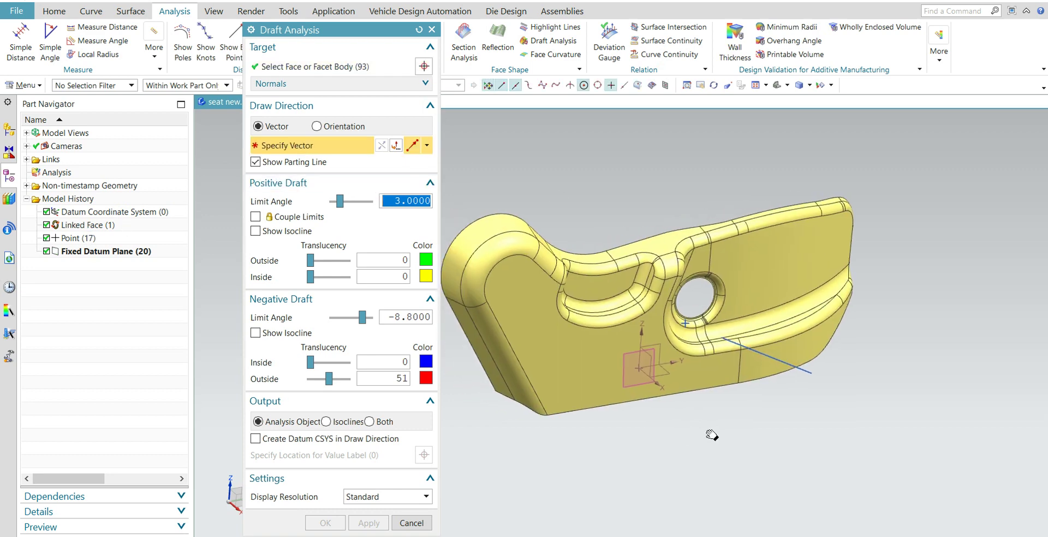
pyautogui.click(721, 338)
pyautogui.moveTo(757, 428); pyautogui.dragTo(754, 369, button='middle')
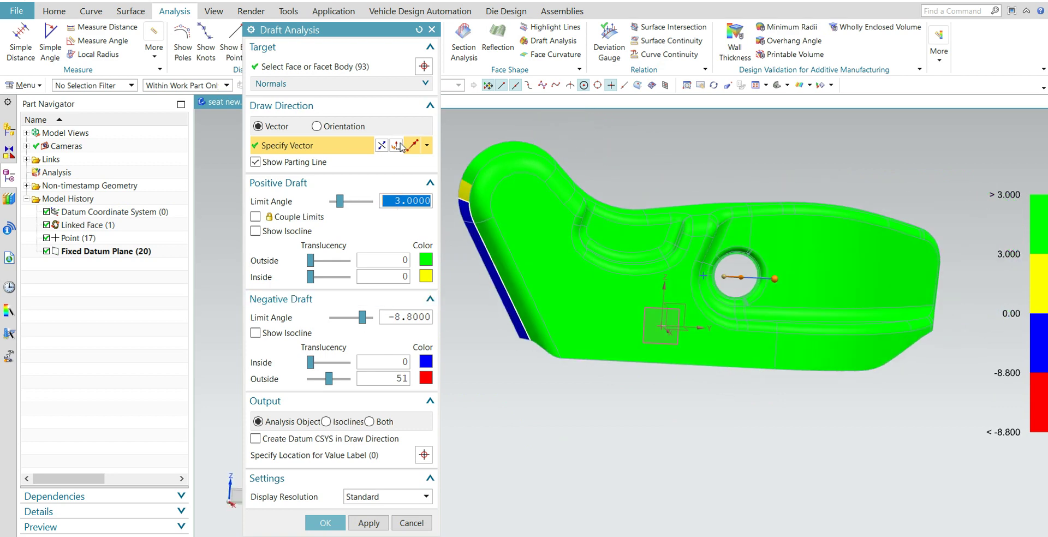
# - Toggle the draft analysis draw direction to compare both sides, leaving it reversed
pyautogui.click(381, 146)
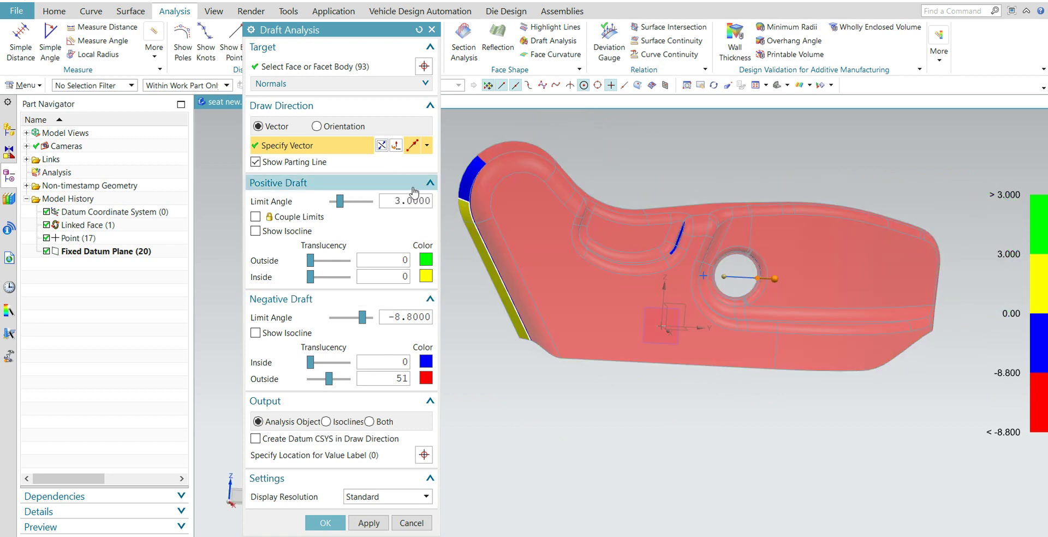
pyautogui.click(382, 145)
pyautogui.click(381, 145)
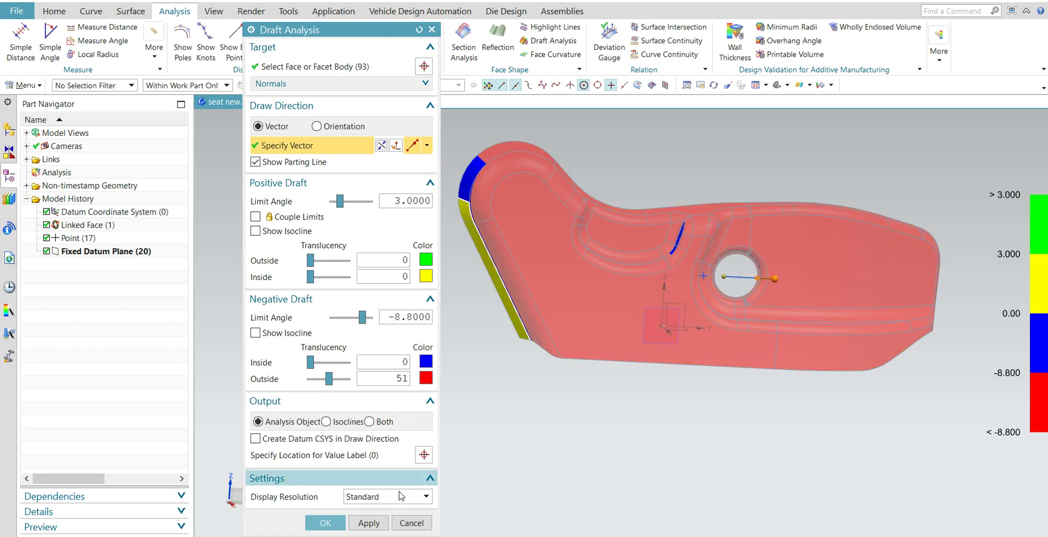
# - Set the positive draft limit angle to 2.5 and create the draft analysis object
pyautogui.doubleClick(391, 199)
pyautogui.write('2.5')
pyautogui.press('Return')
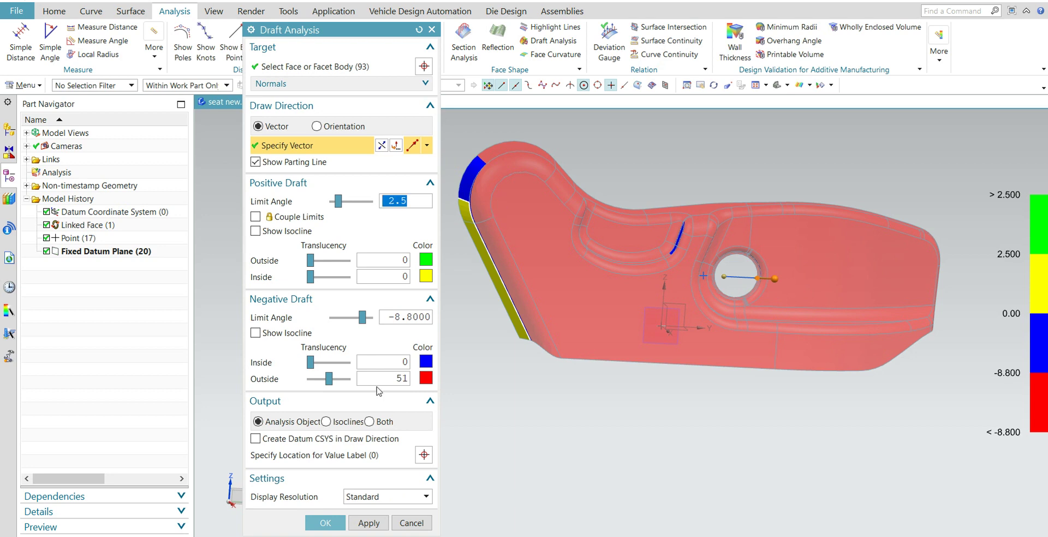
pyautogui.click(355, 523)
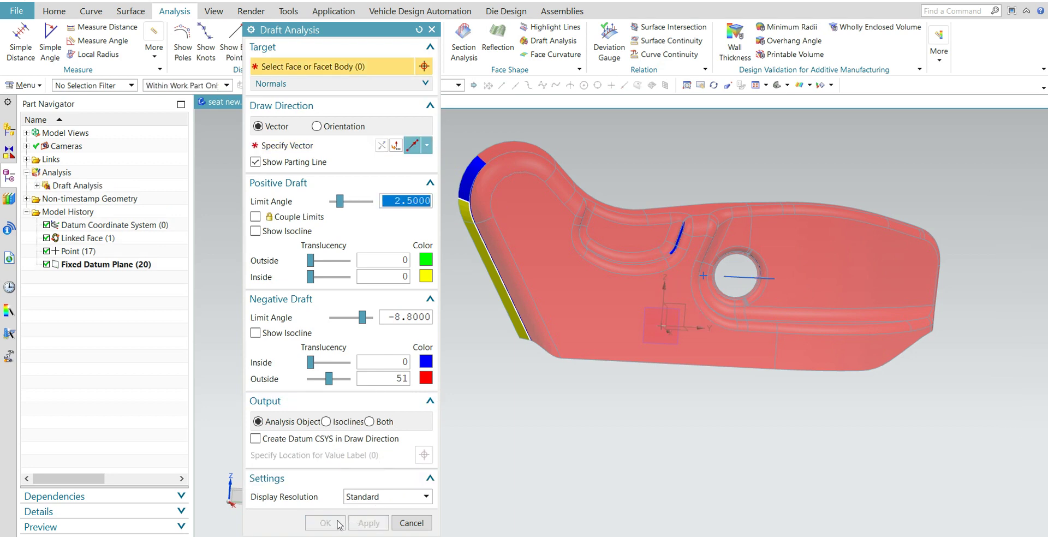
pyautogui.click(411, 523)
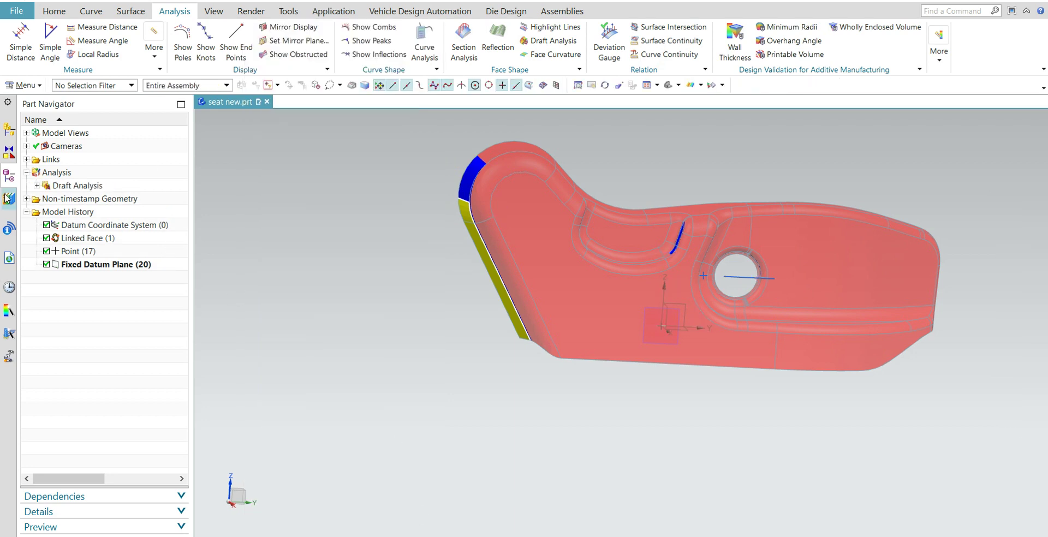
# - Reopen the Draft Analysis object for editing, reverse its draw direction and raise the positive draft limit angle to 3.6
pyautogui.click(36, 185)
pyautogui.doubleClick(76, 199)
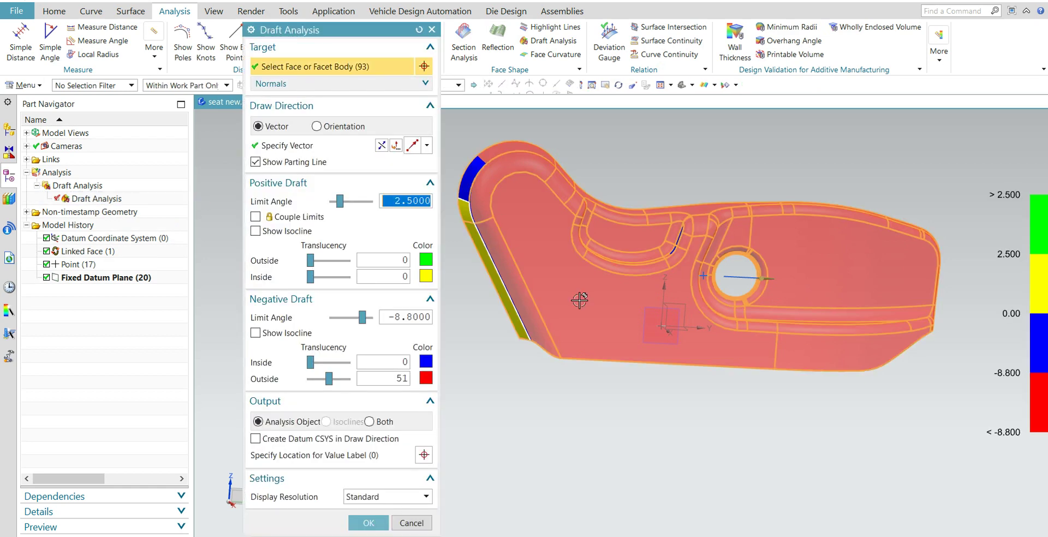
pyautogui.click(382, 145)
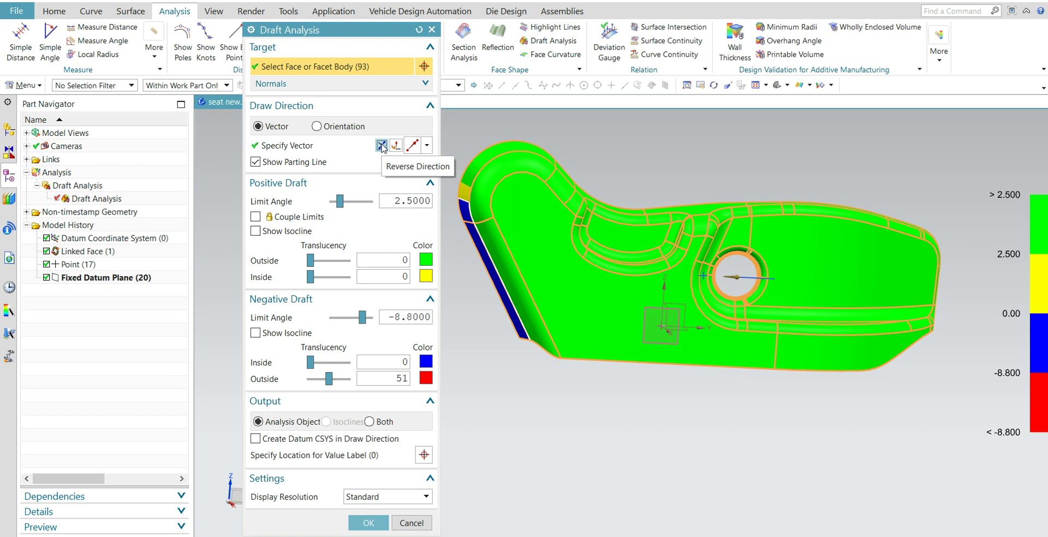
pyautogui.moveTo(340, 201)
pyautogui.mouseDown()
pyautogui.moveTo(355, 202)
pyautogui.moveTo(344, 205)
pyautogui.mouseUp()
pyautogui.doubleClick(381, 201)
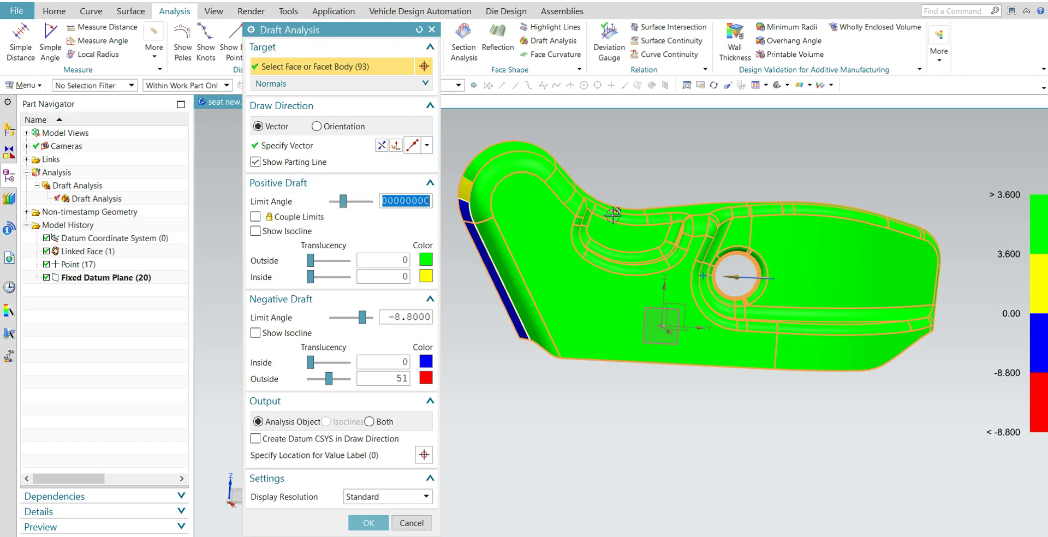
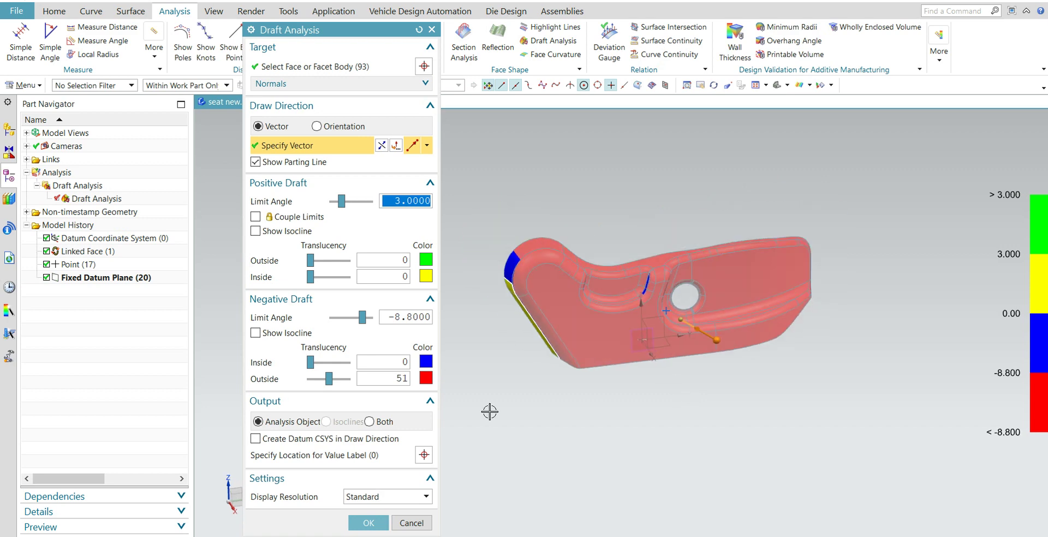
# - Accept the edited draft analysis and examine the seat panel's slanted side wall and recess for insufficient draft
pyautogui.click(364, 523)
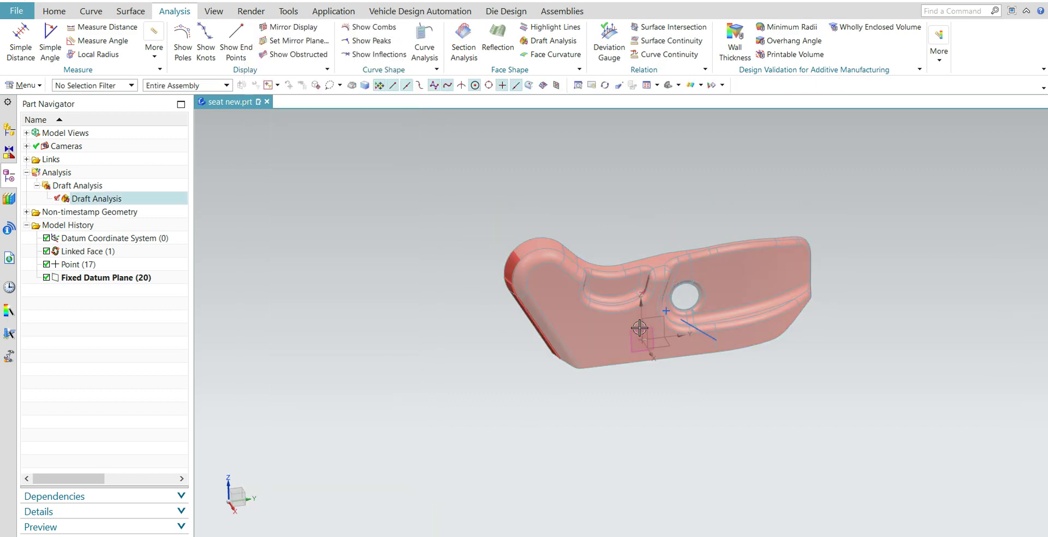
pyautogui.click(637, 331)
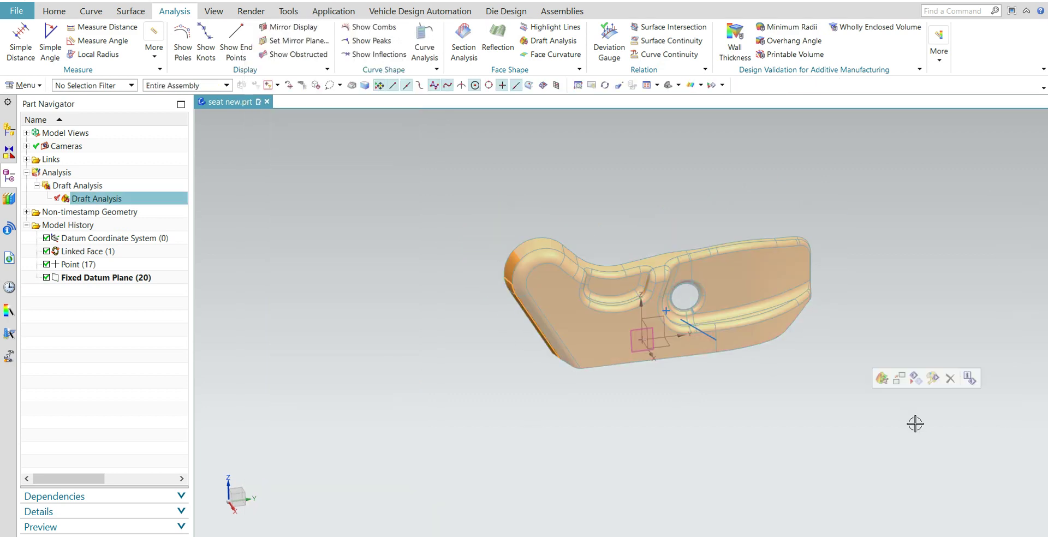
pyautogui.press('F8')
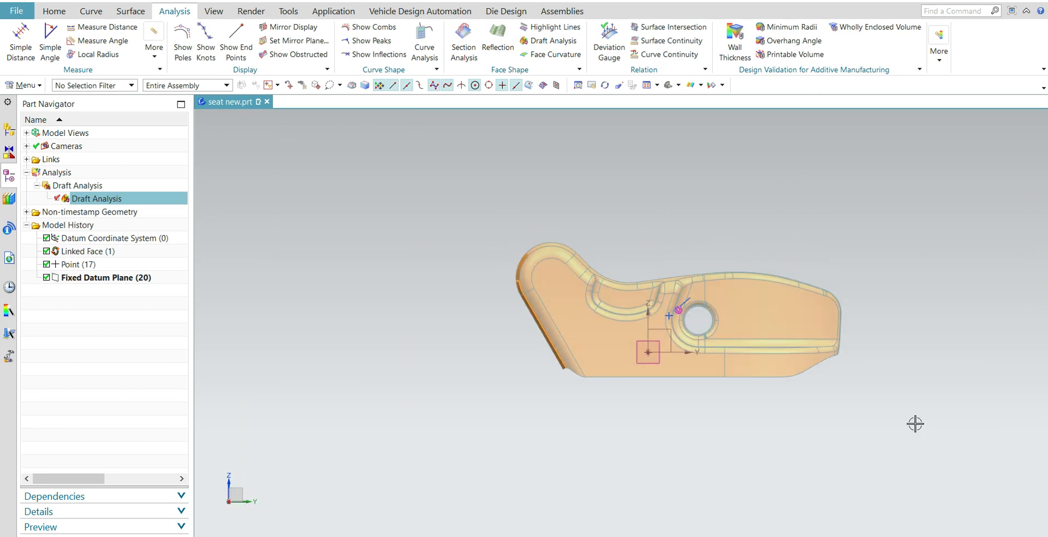
pyautogui.scroll(3, 637, 305)
pyautogui.press('Escape')
pyautogui.scroll(4, 352, 250)
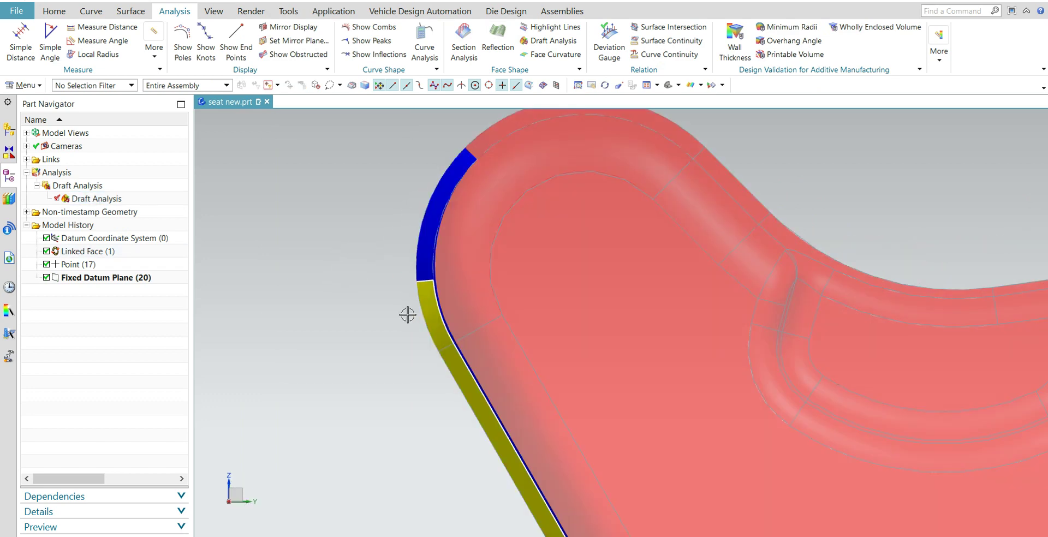
pyautogui.moveTo(408, 316); pyautogui.dragTo(428, 336, button='middle')
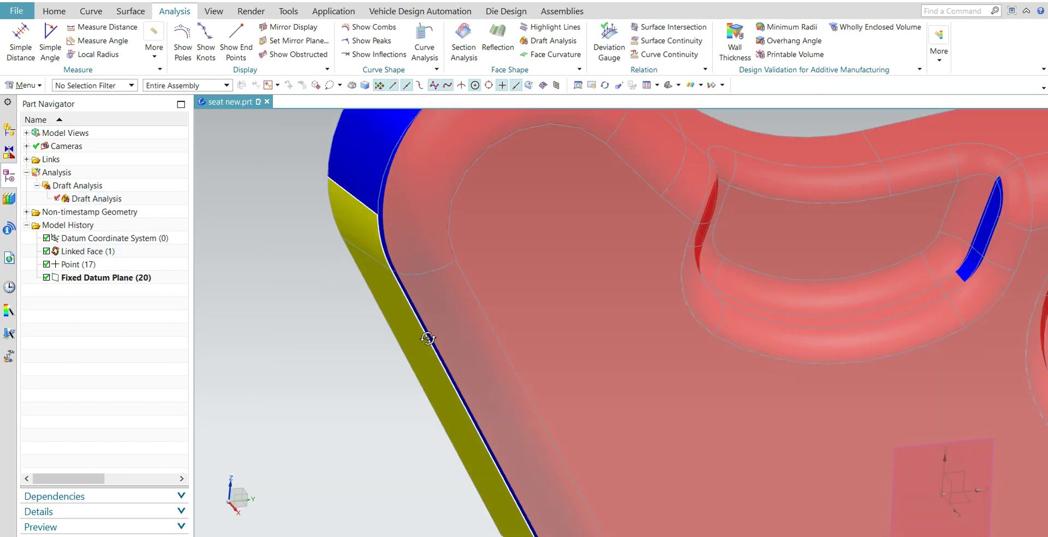
pyautogui.scroll(-5, 444, 353)
pyautogui.moveTo(540, 395); pyautogui.dragTo(542, 431, button='middle')
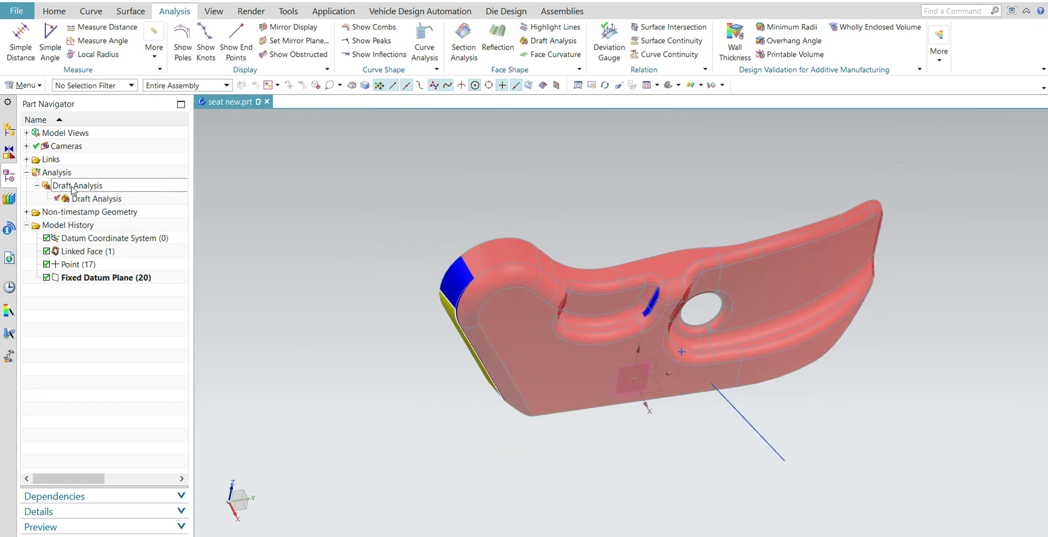
# - Delete the existing draft analysis of the seat panel
pyautogui.doubleClick(49, 175)
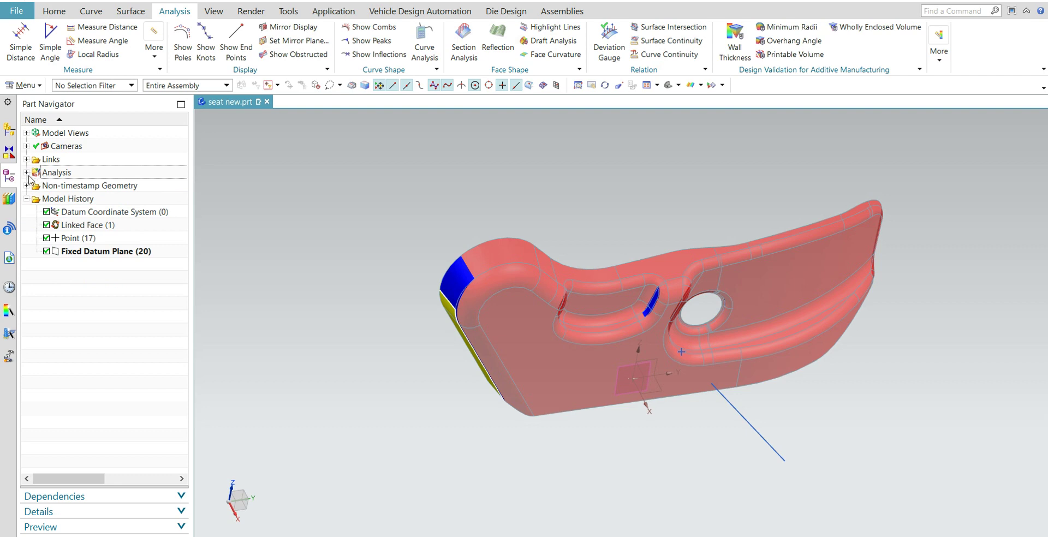
pyautogui.click(27, 173)
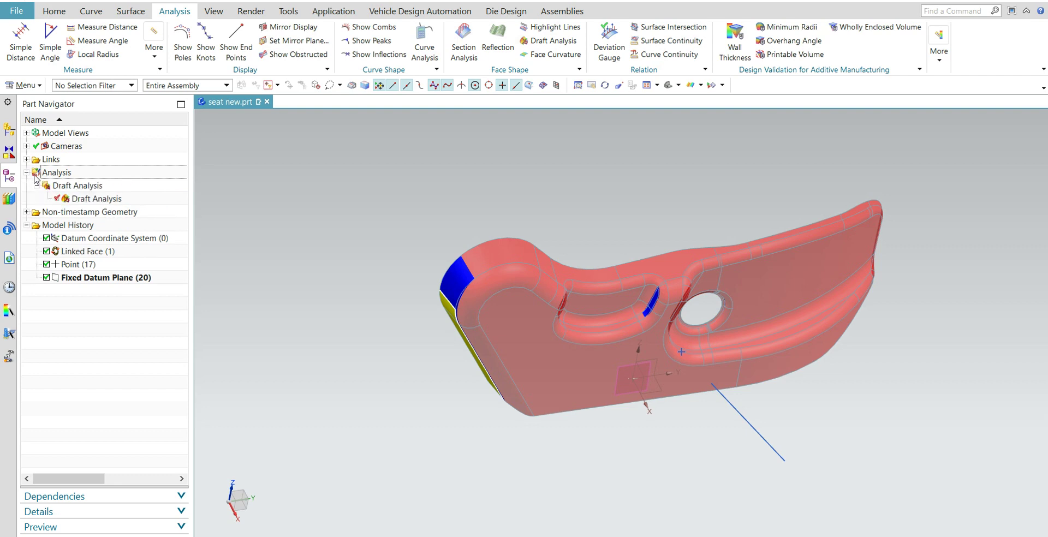
pyautogui.rightClick(88, 188)
pyautogui.click(116, 210)
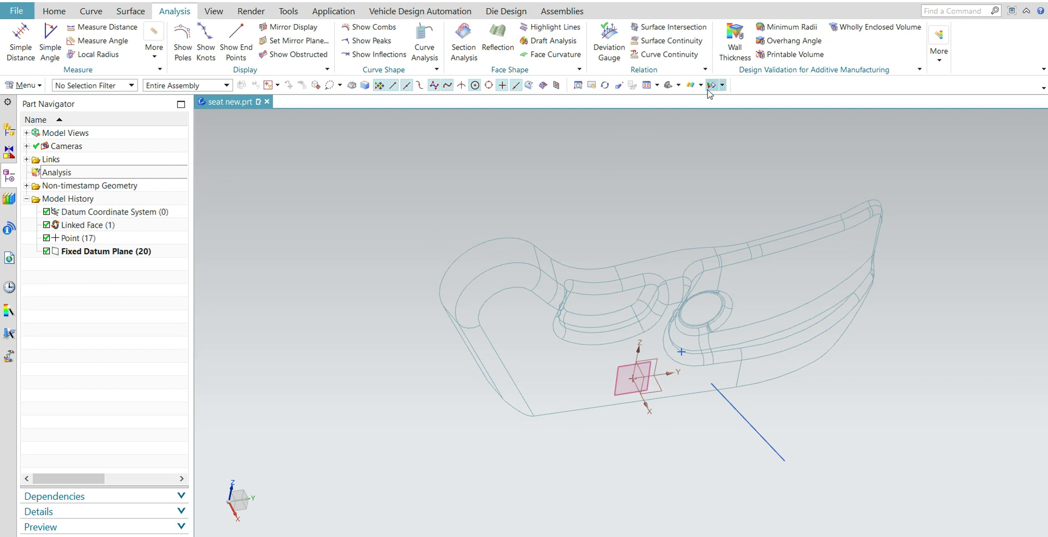
# - Start a draft analysis on the seat panel face with the draw vector defined by the blue line's two endpoints
pyautogui.click(548, 41)
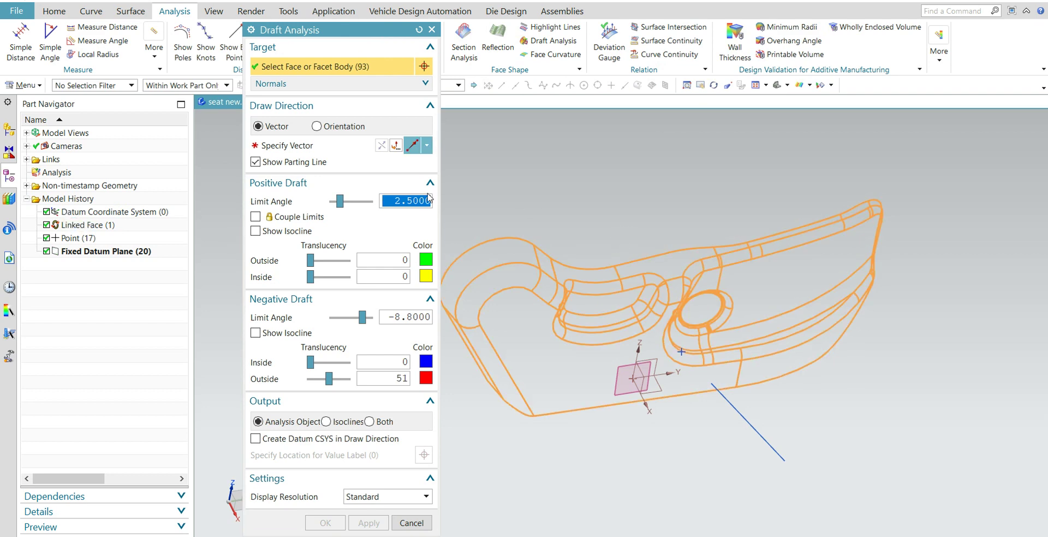
pyautogui.click(585, 243)
pyautogui.click(712, 386)
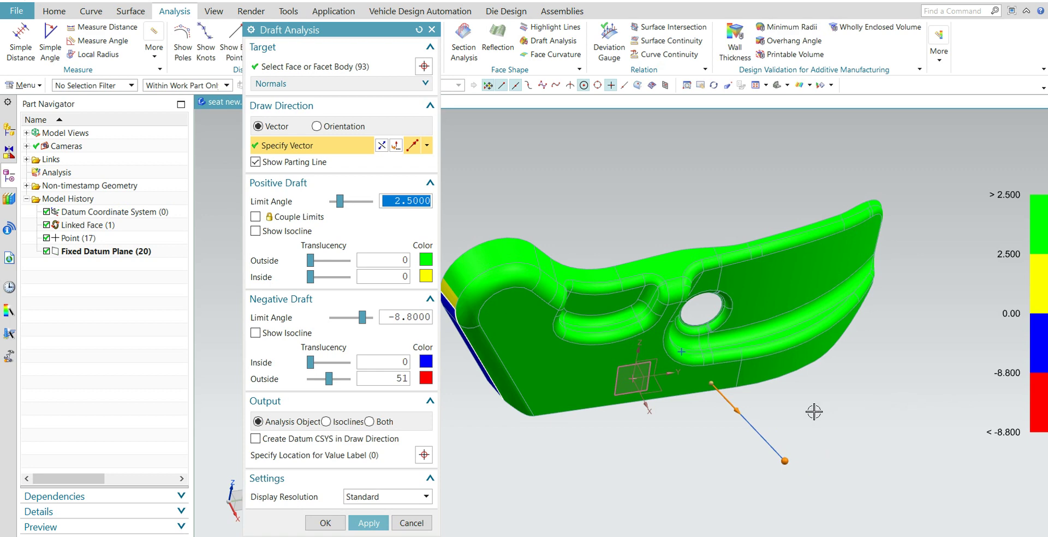
pyautogui.moveTo(813, 362); pyautogui.dragTo(824, 398, button='middle')
pyautogui.moveTo(833, 338); pyautogui.dragTo(779, 353, button='middle')
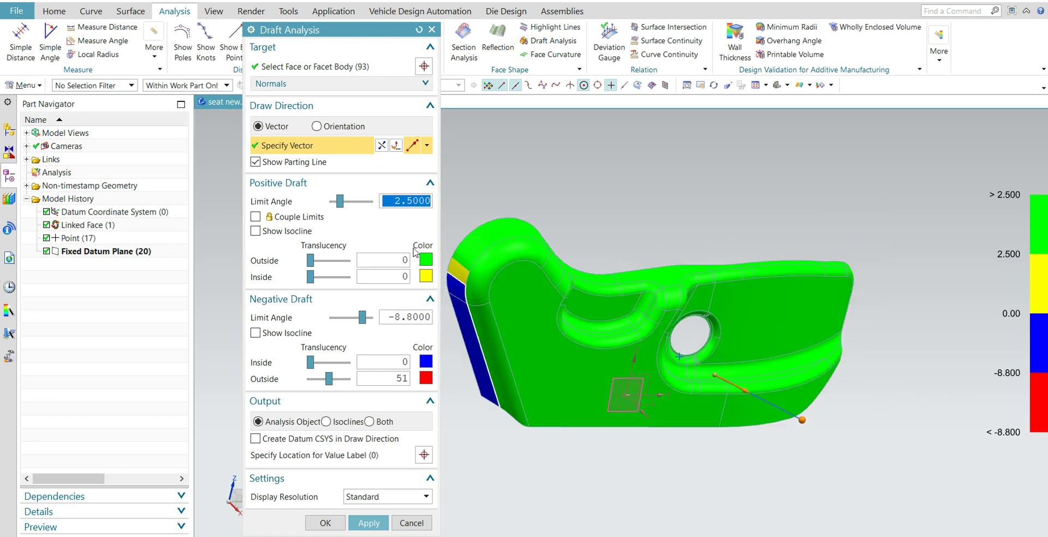
# - Set the draft analysis display resolution to Fine and create the analysis object
pyautogui.click(363, 499)
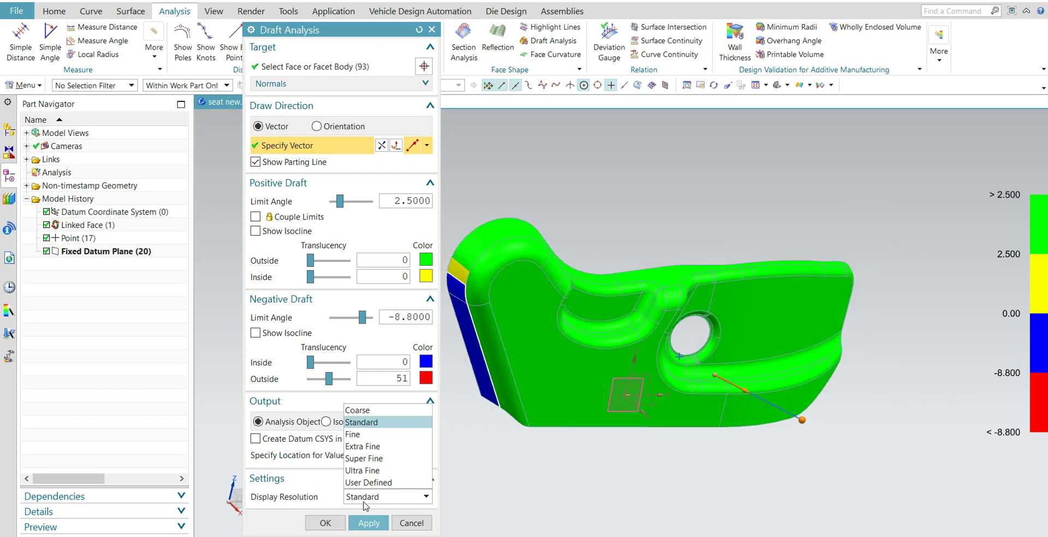
pyautogui.click(371, 435)
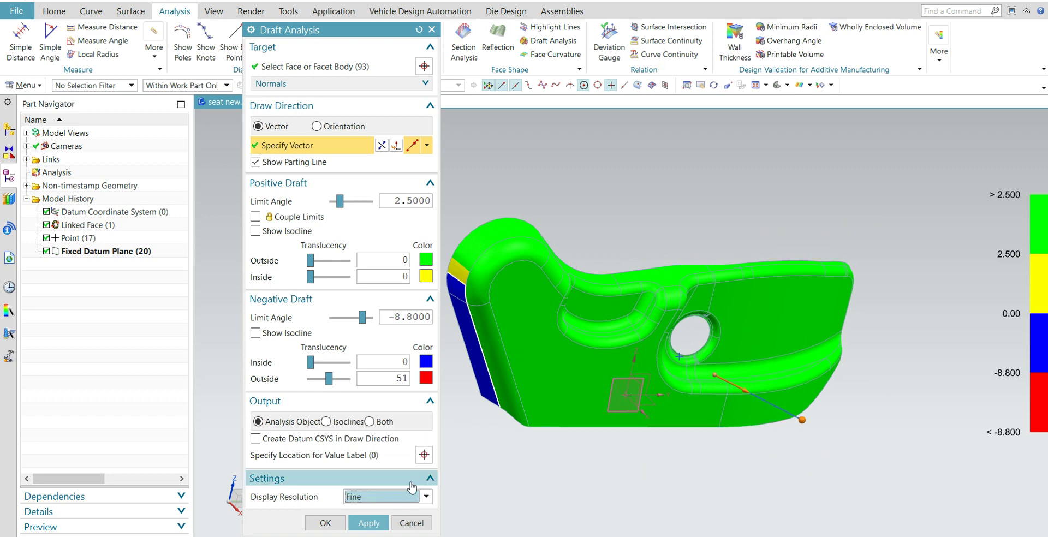
pyautogui.click(365, 524)
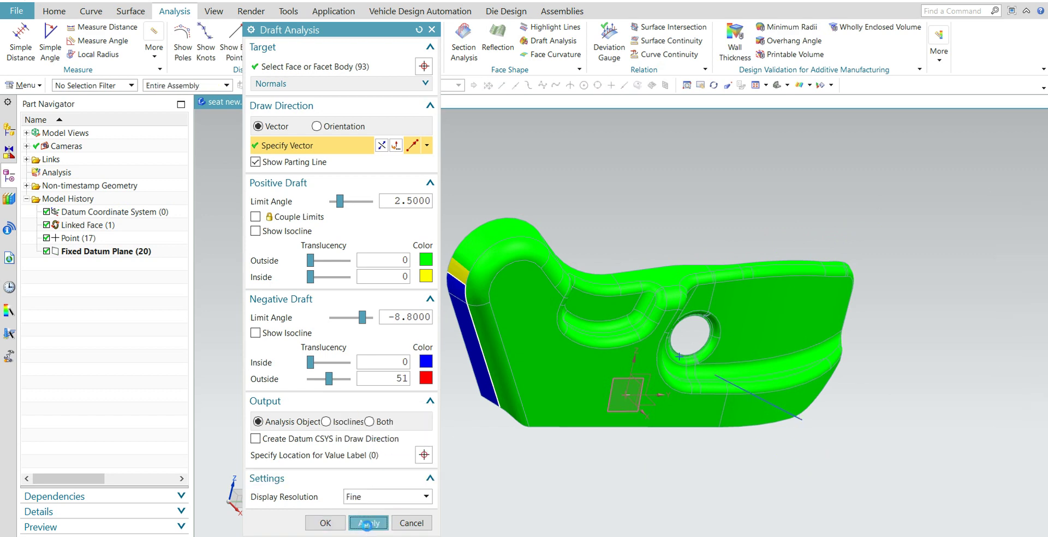
pyautogui.click(412, 524)
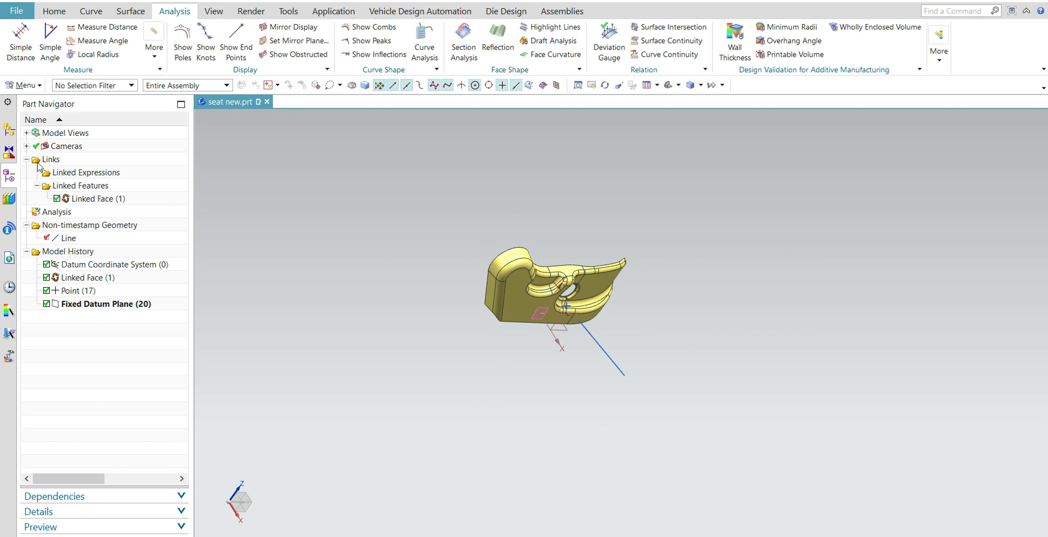
# - Start a fresh draft analysis, reset its settings to the defaults and use the linked seat panel face as target
pyautogui.click(46, 213)
pyautogui.moveTo(737, 296); pyautogui.dragTo(701, 271, button='middle')
pyautogui.click(549, 41)
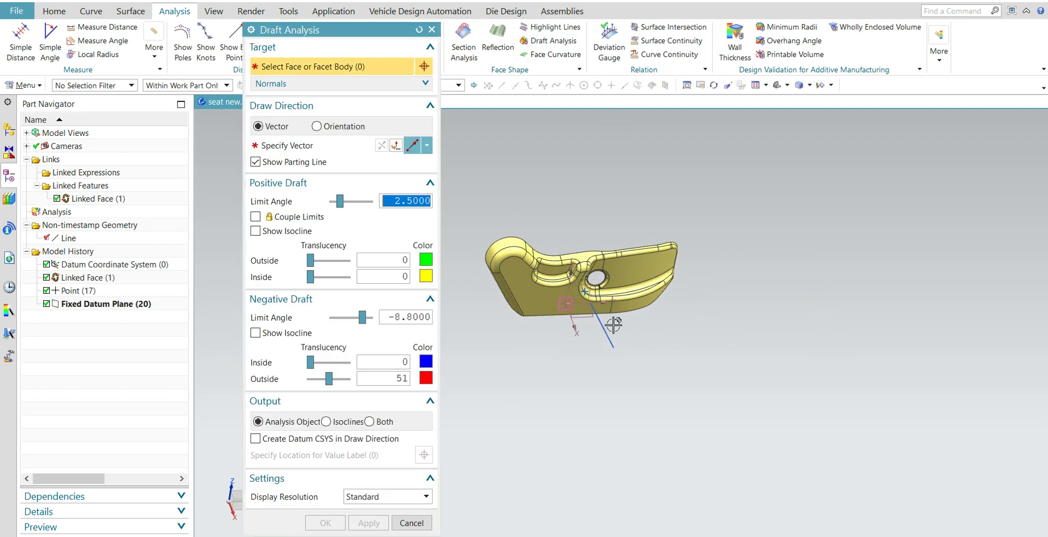
pyautogui.click(85, 277)
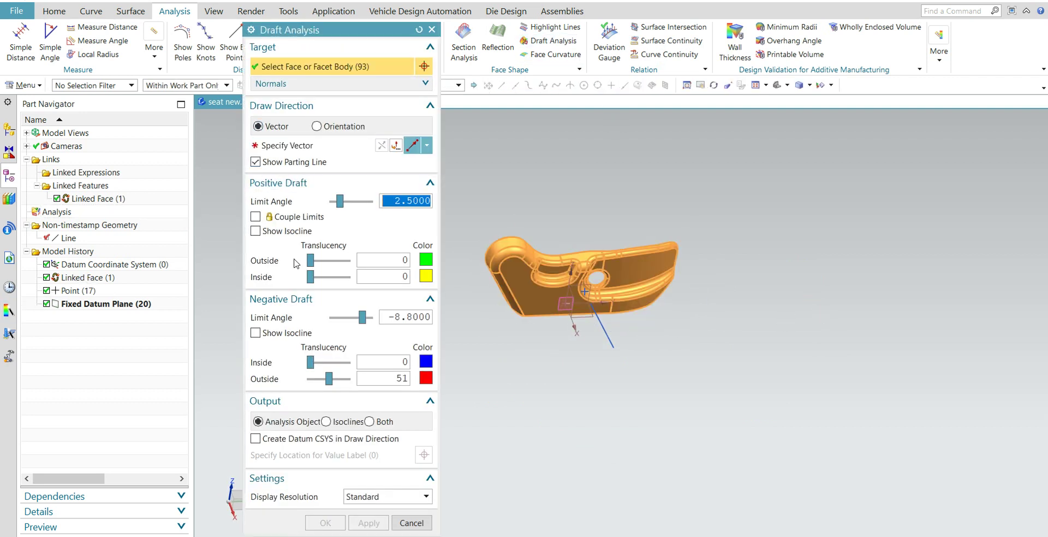
pyautogui.click(381, 146)
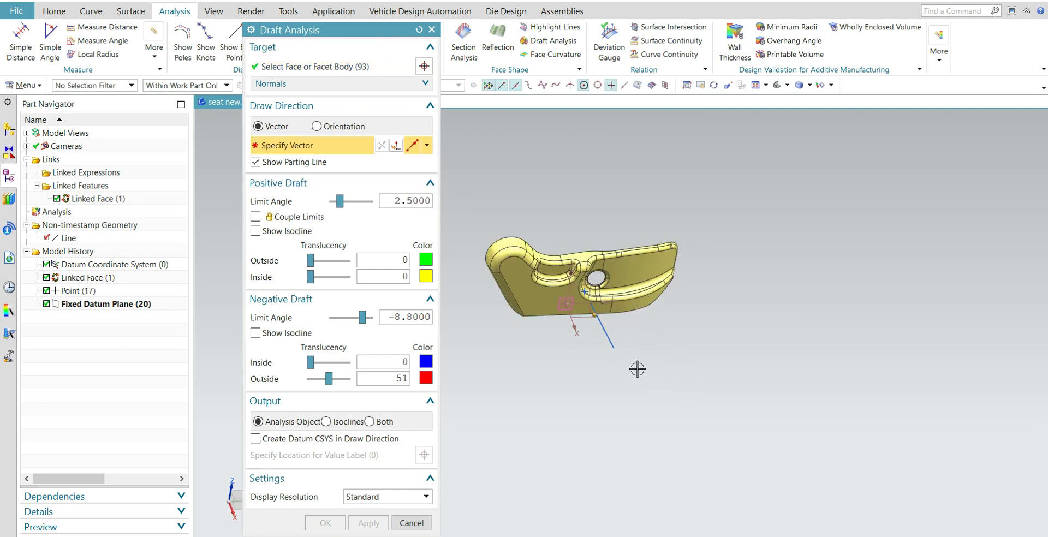
pyautogui.moveTo(663, 393); pyautogui.dragTo(596, 385, button='middle')
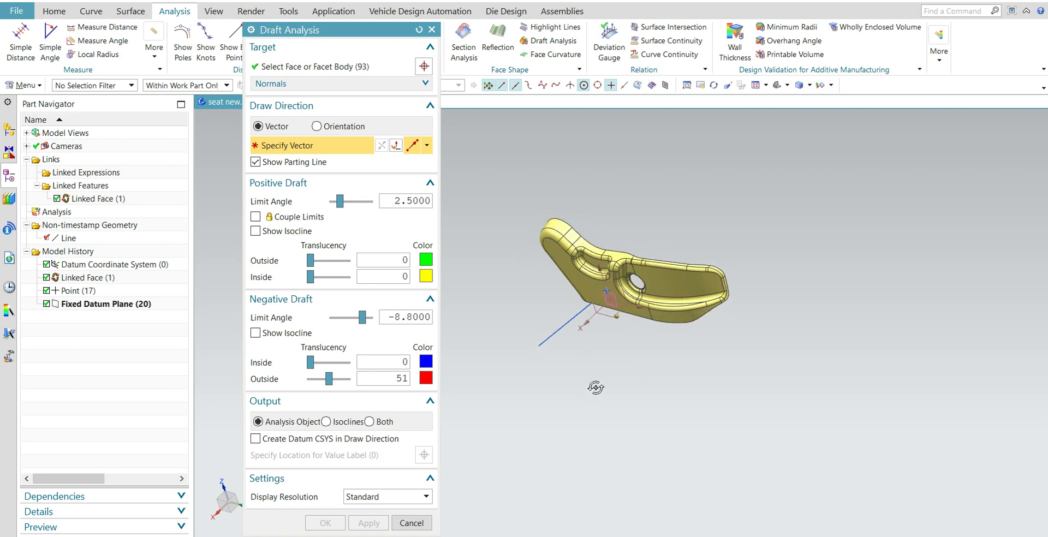
pyautogui.click(419, 30)
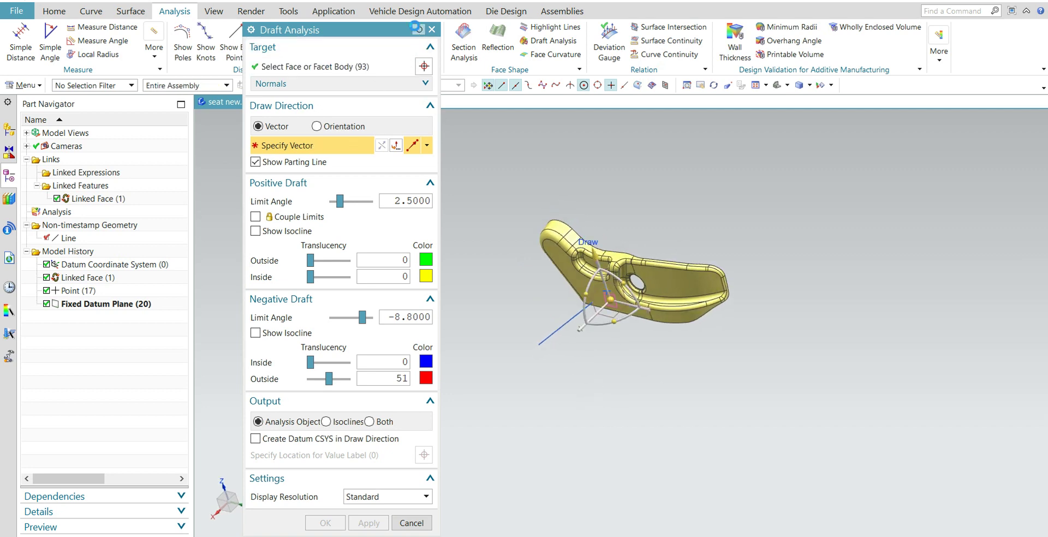
pyautogui.click(72, 278)
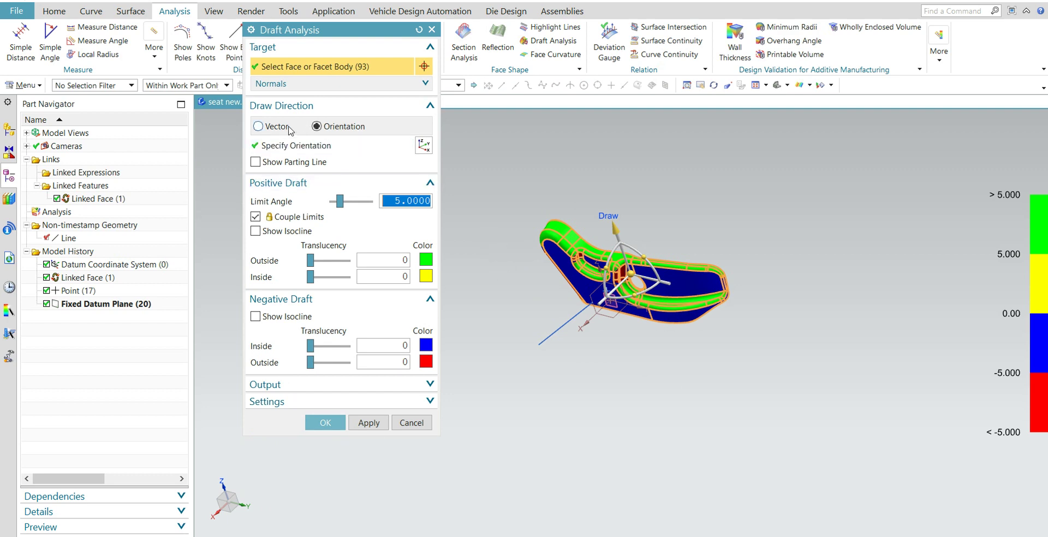
# - Define the draw direction as a two-point vector through the blue line's endpoints and create the draft analysis
pyautogui.click(292, 146)
pyautogui.moveTo(596, 319); pyautogui.dragTo(542, 324, button='middle')
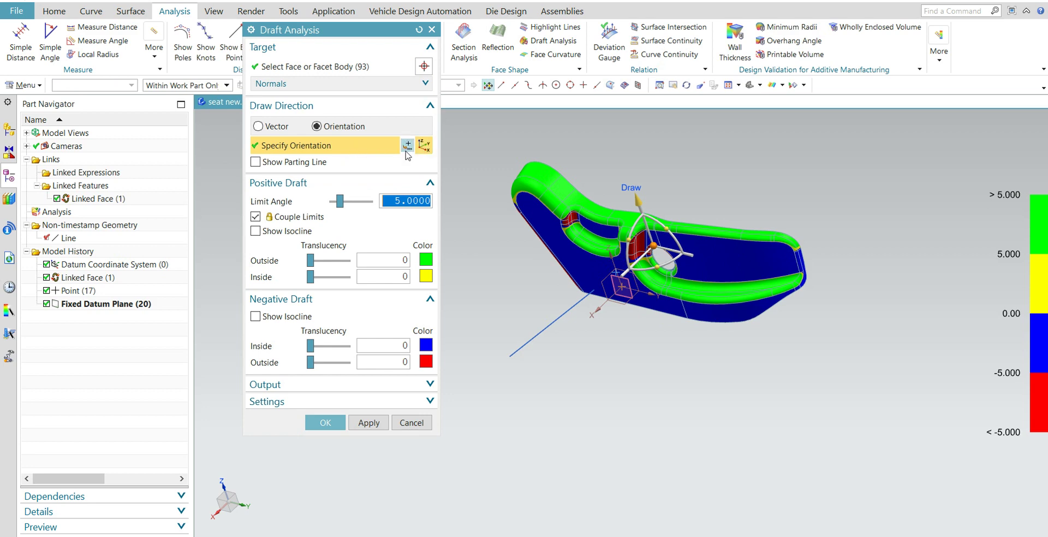
pyautogui.click(276, 127)
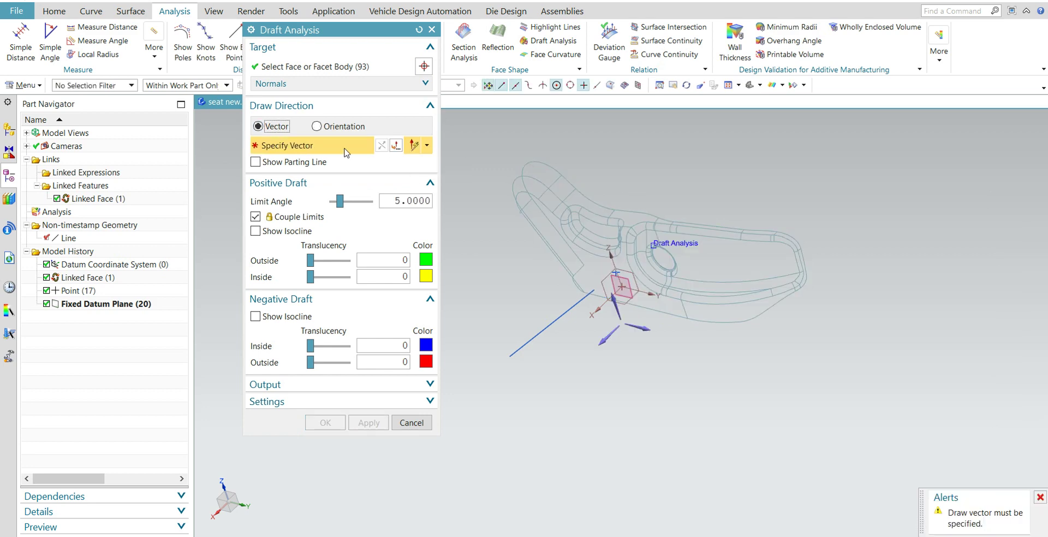
pyautogui.click(427, 152)
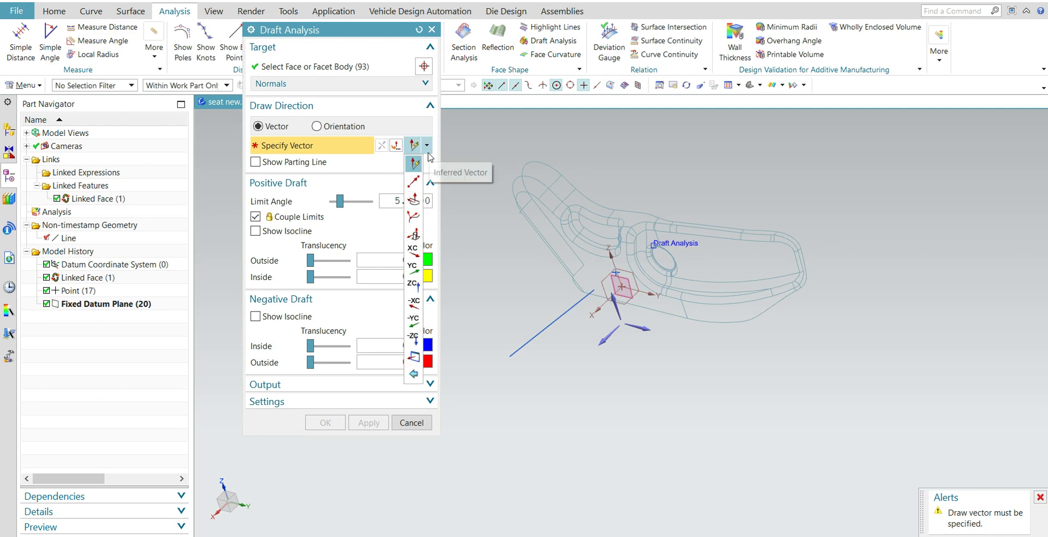
pyautogui.click(414, 181)
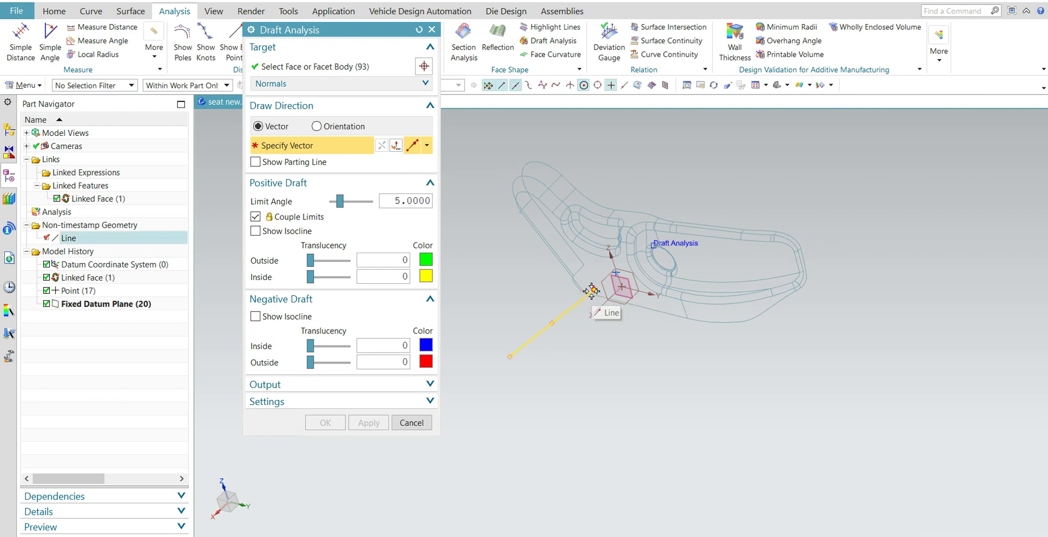
pyautogui.click(508, 354)
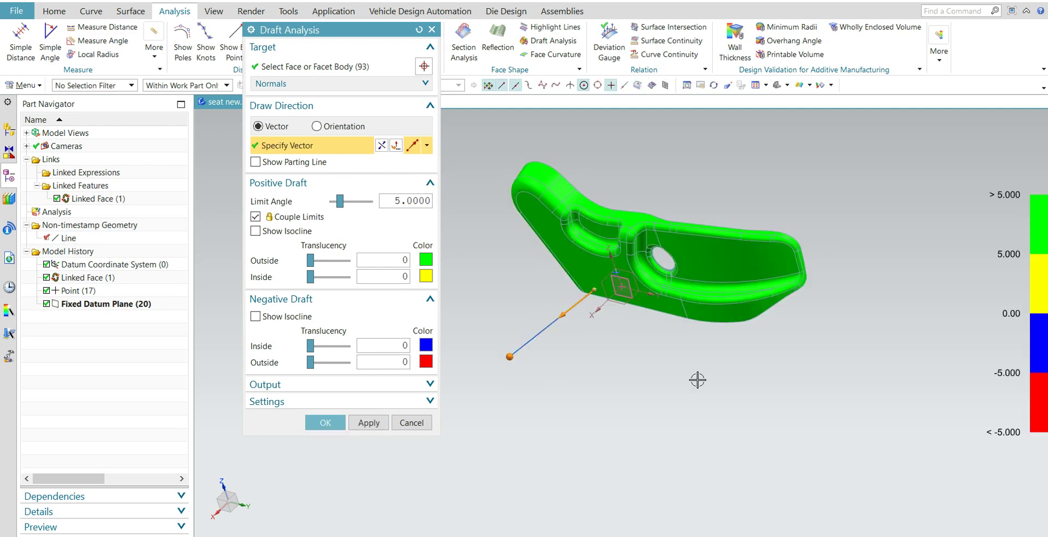
pyautogui.moveTo(602, 424); pyautogui.dragTo(704, 405, button='middle')
pyautogui.click(325, 423)
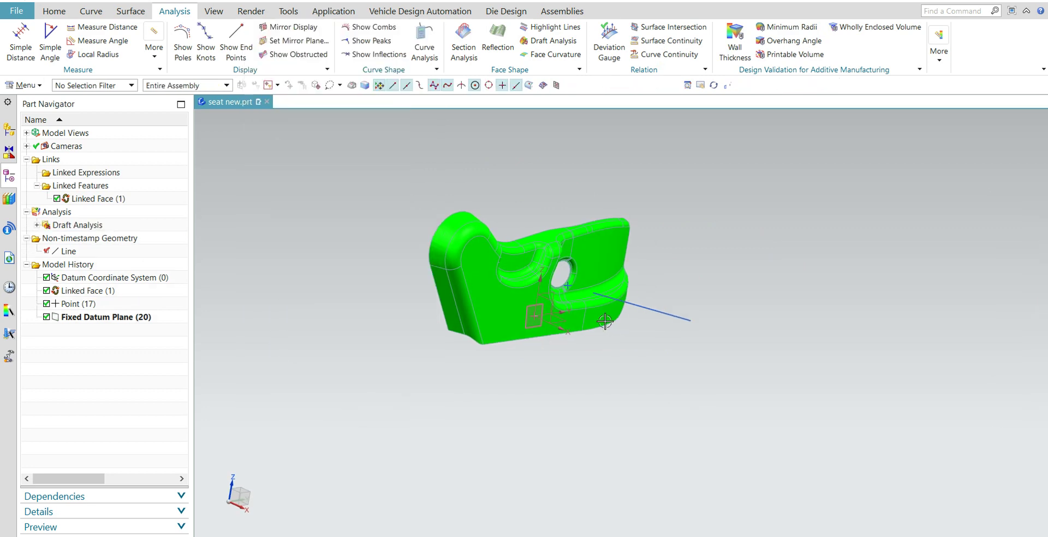
# - Examine the draft analysis on the side walls, recess and hole against the blue tooling direction line from several angles
pyautogui.moveTo(605, 322); pyautogui.dragTo(641, 400, button='middle')
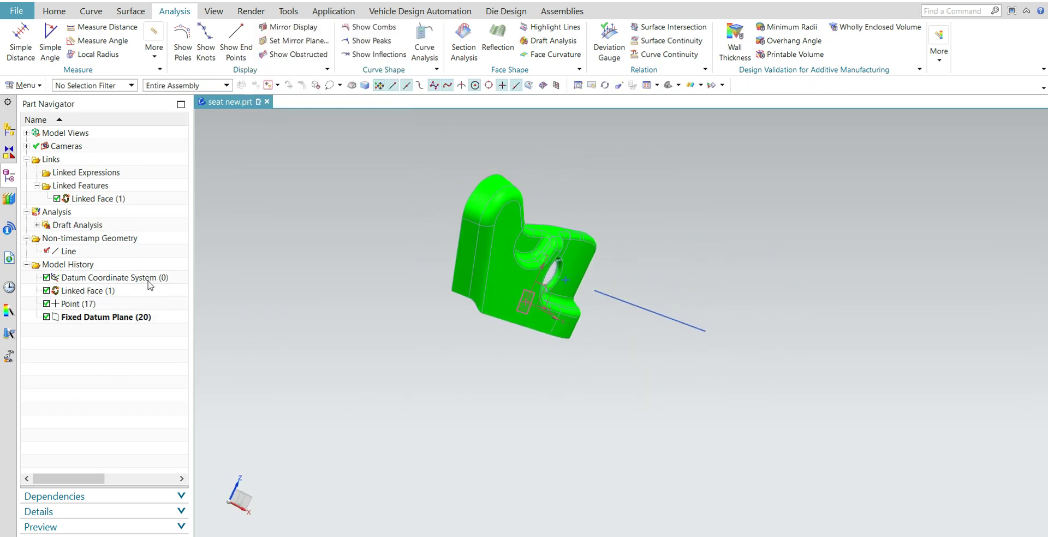
pyautogui.click(37, 225)
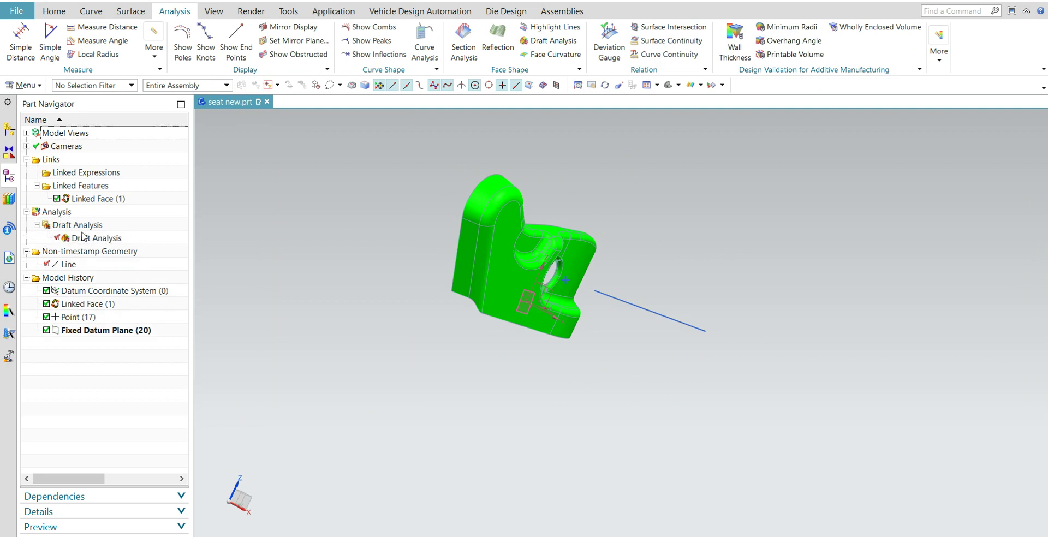
pyautogui.click(86, 239)
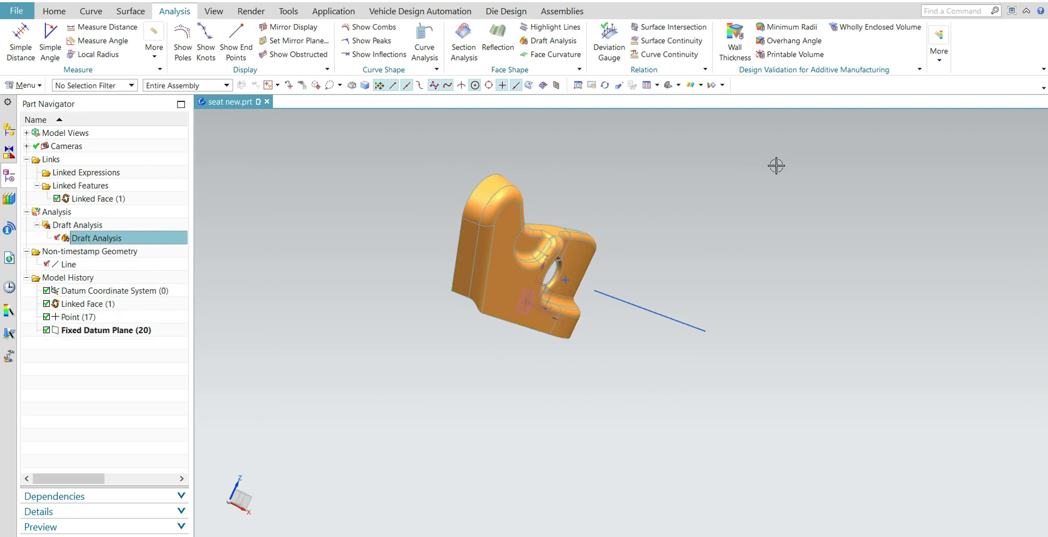
pyautogui.moveTo(657, 271); pyautogui.dragTo(641, 352, button='middle')
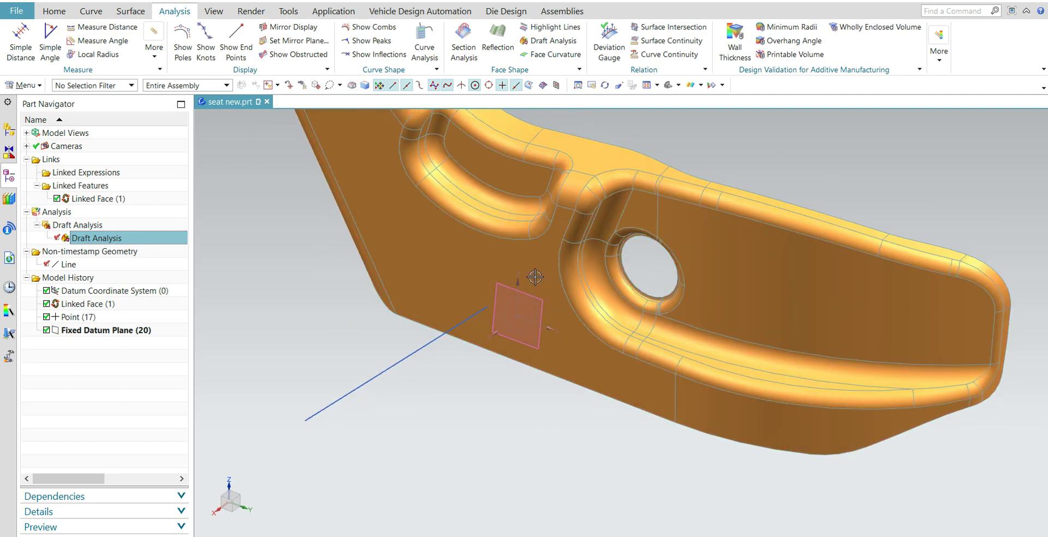
pyautogui.scroll(5, 643, 259)
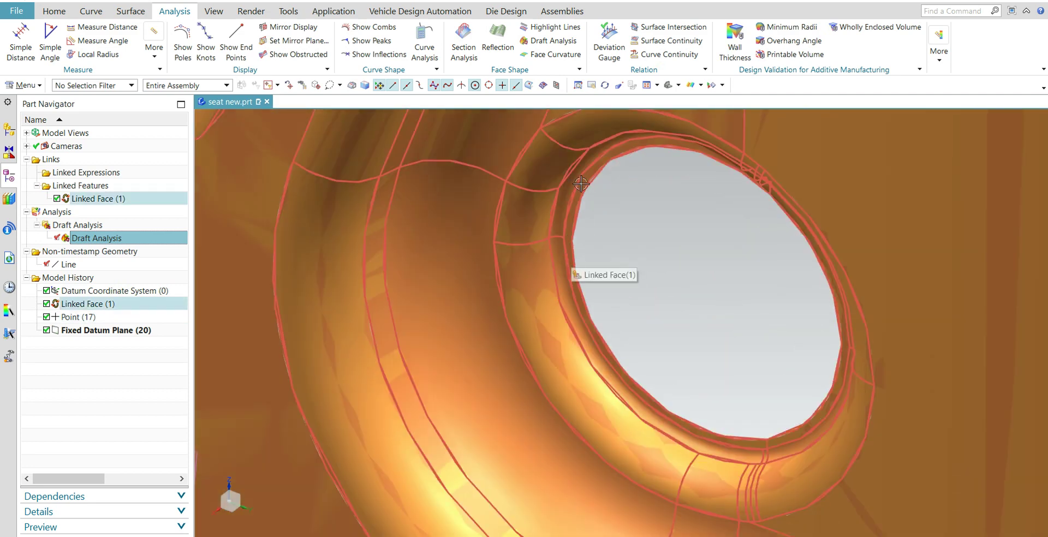
pyautogui.scroll(-2, 665, 145)
pyautogui.scroll(-6, 617, 218)
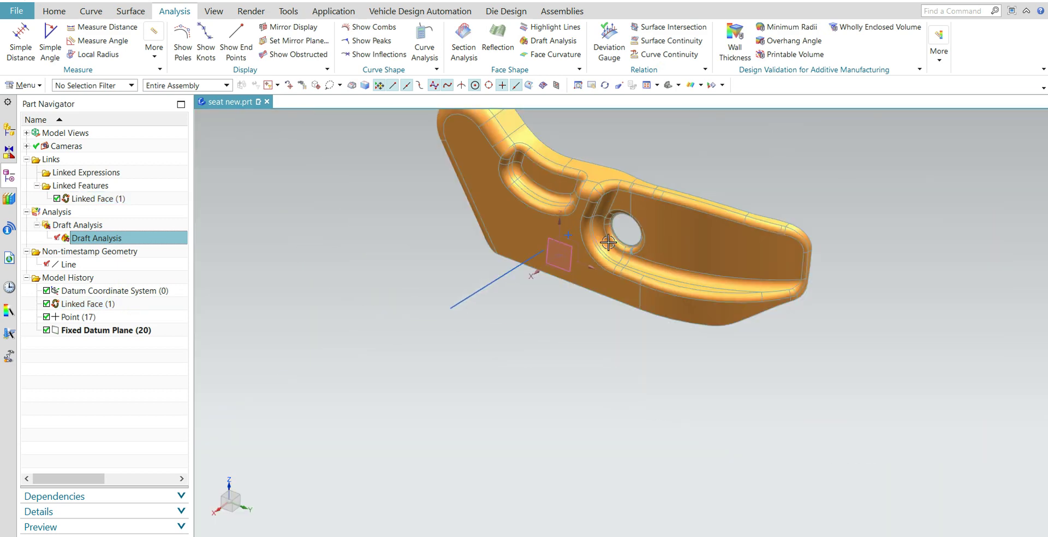
pyautogui.moveTo(569, 339); pyautogui.dragTo(652, 345, button='middle')
pyautogui.click(594, 300)
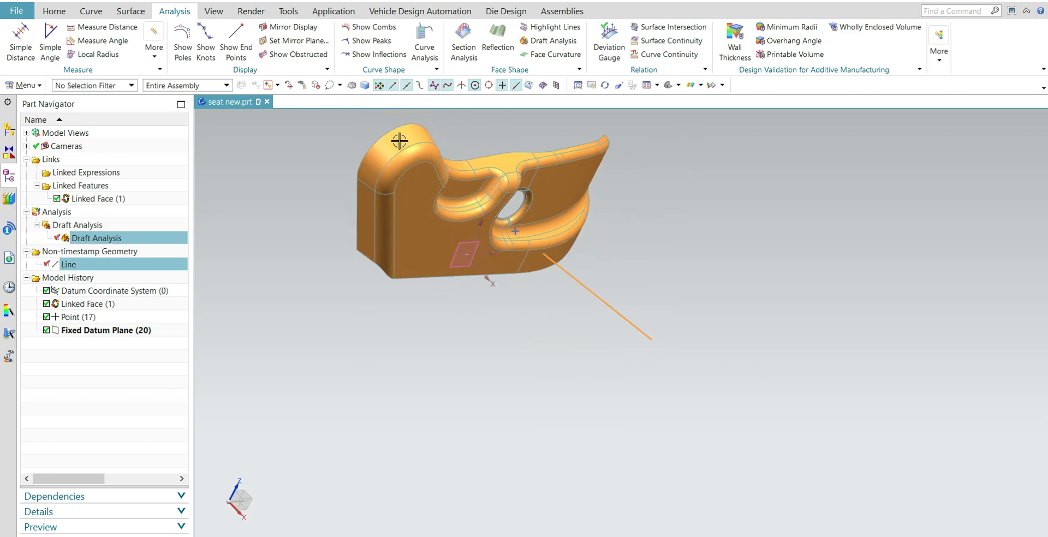
pyautogui.moveTo(698, 259); pyautogui.dragTo(700, 448, button='middle')
pyautogui.press('Escape')
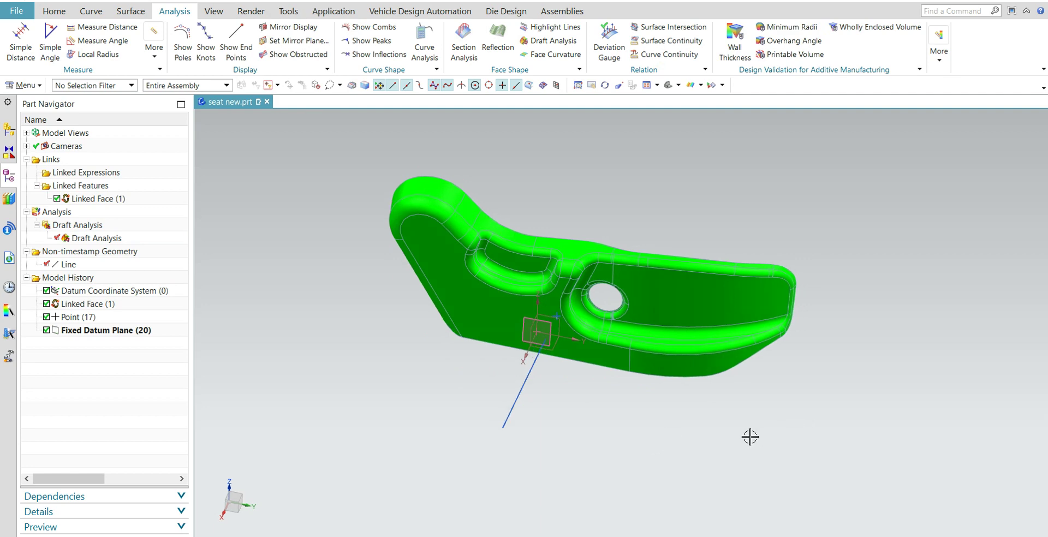
pyautogui.moveTo(665, 408); pyautogui.dragTo(649, 459, button='middle')
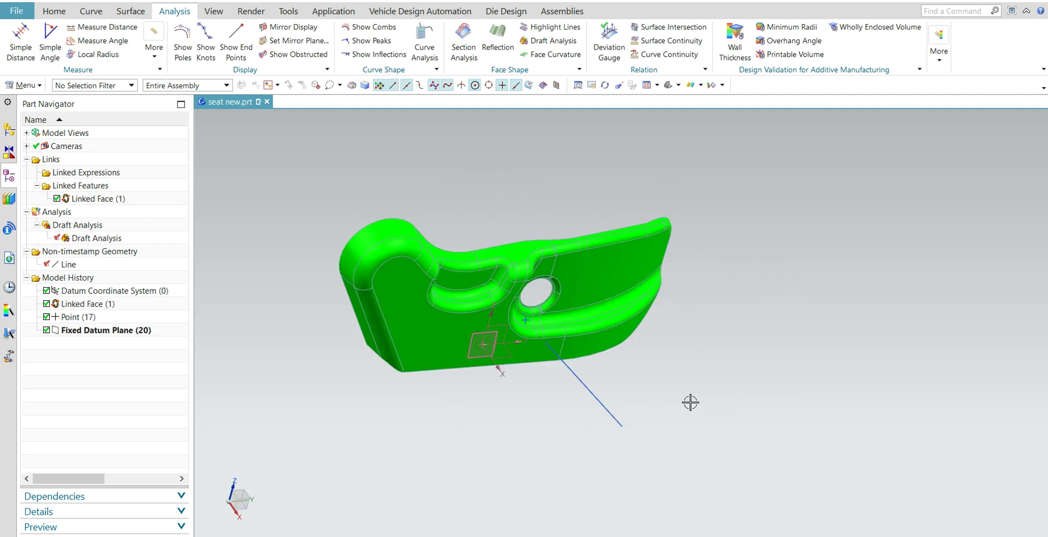